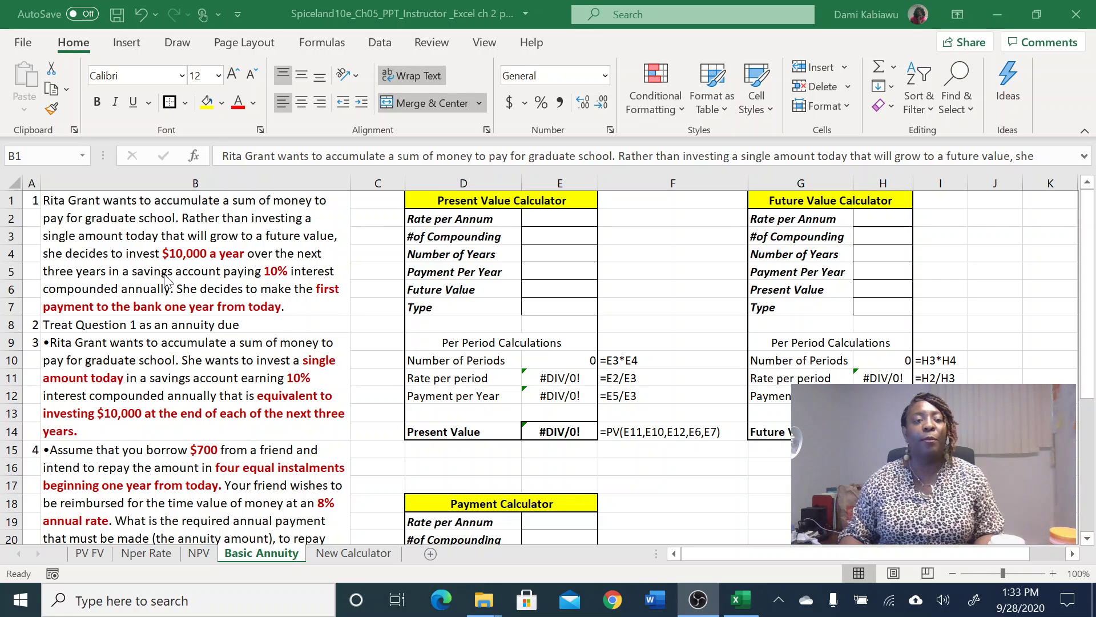
click(129, 215)
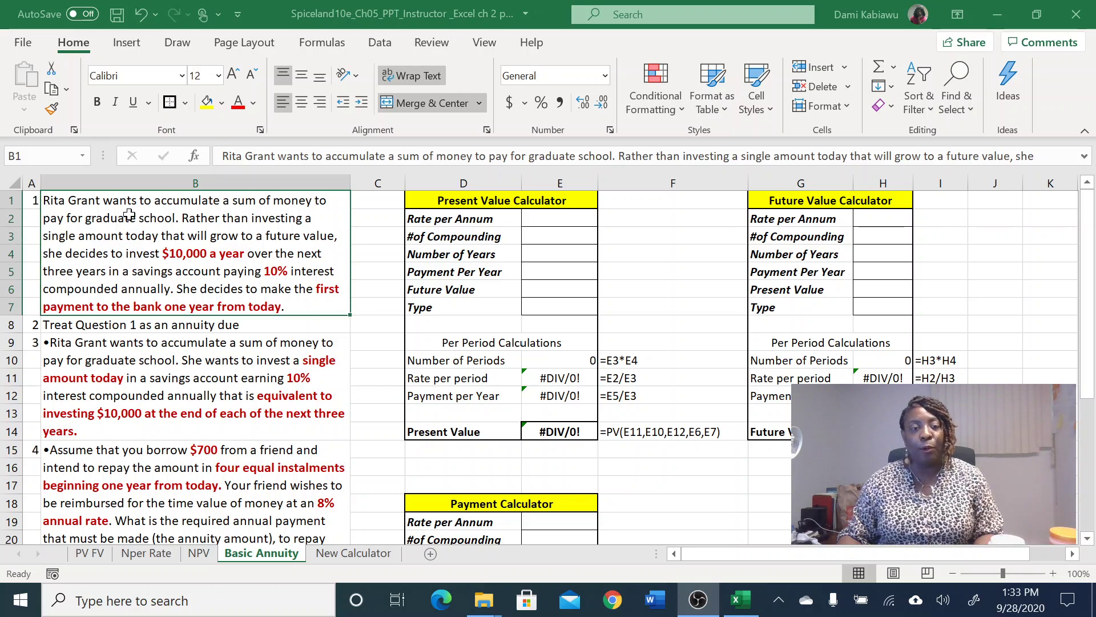
drag(836, 556, 934, 571)
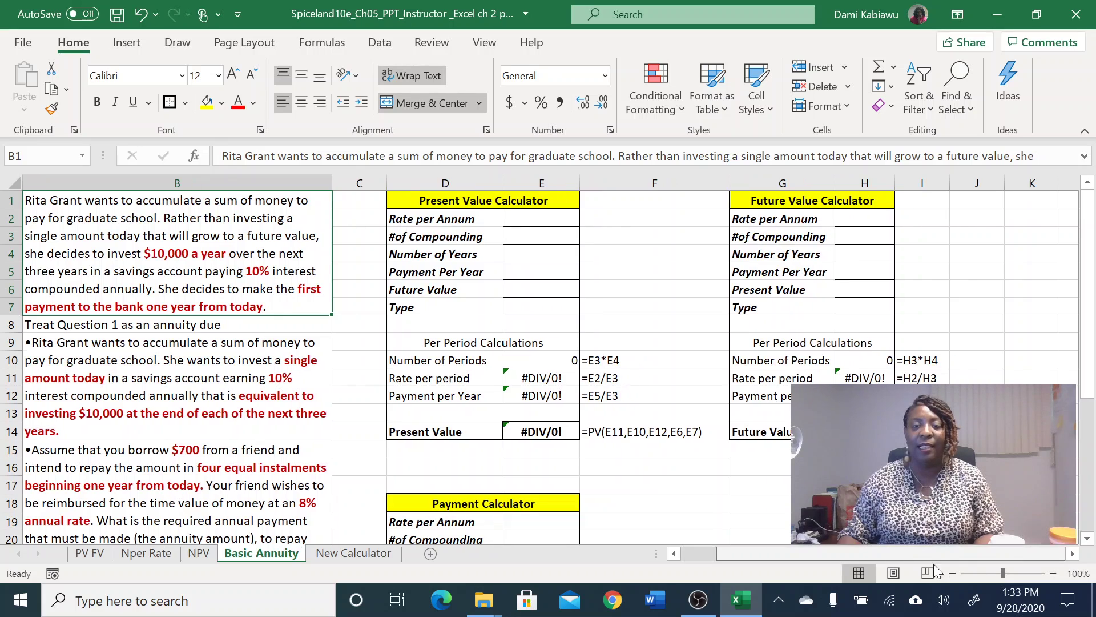
drag(862, 554, 786, 553)
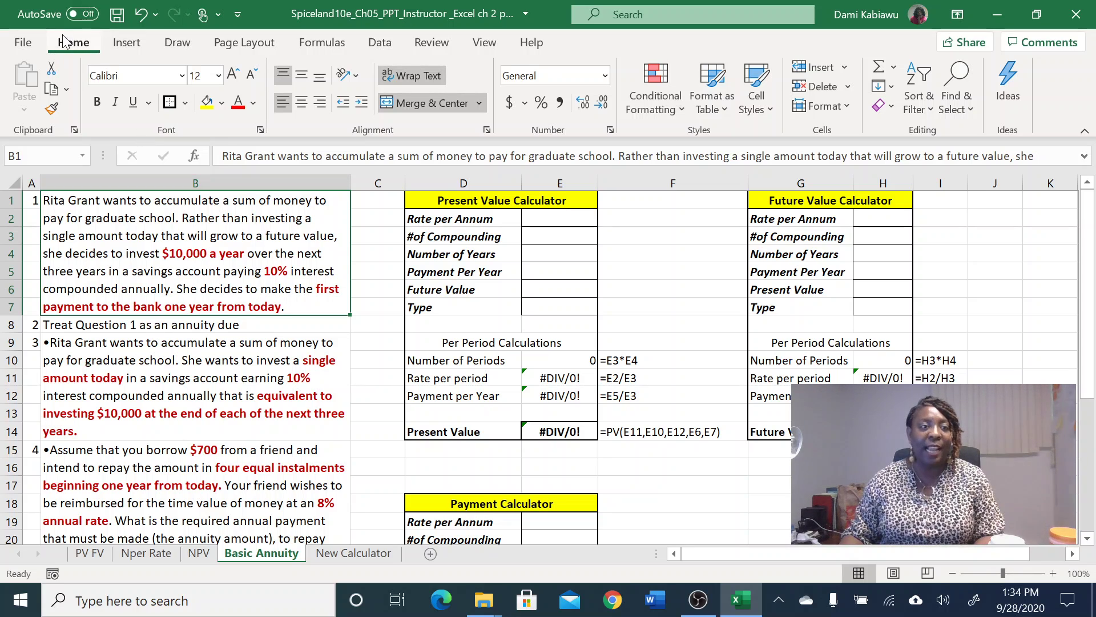
- Insert seven blank columns between the question text and the Present Value Calculator
click(177, 44)
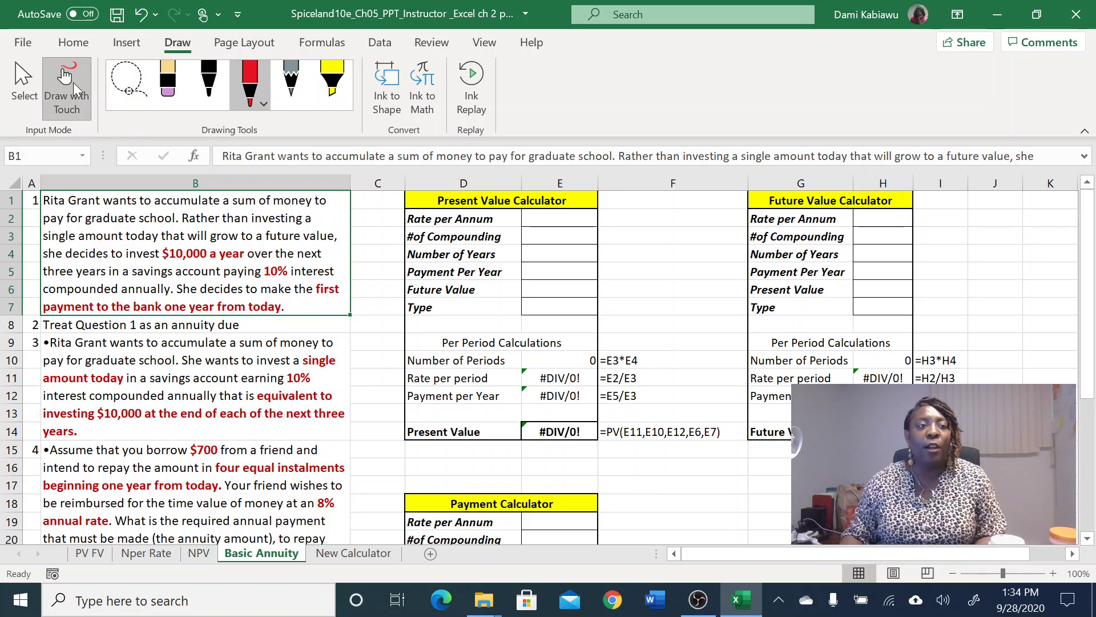
drag(374, 182, 942, 178)
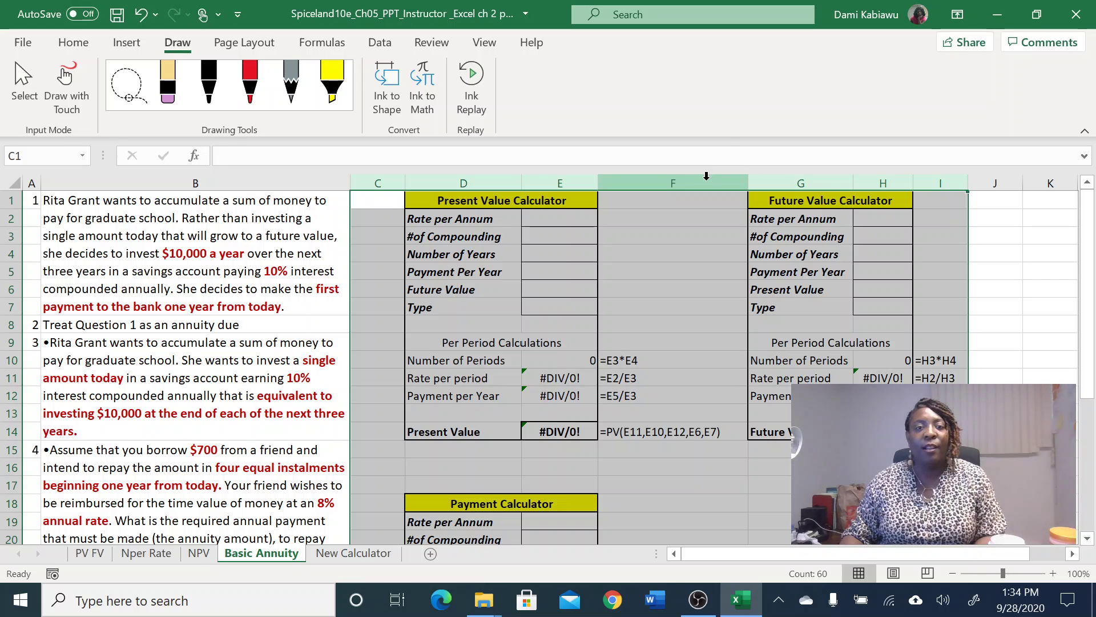
right_click(707, 176)
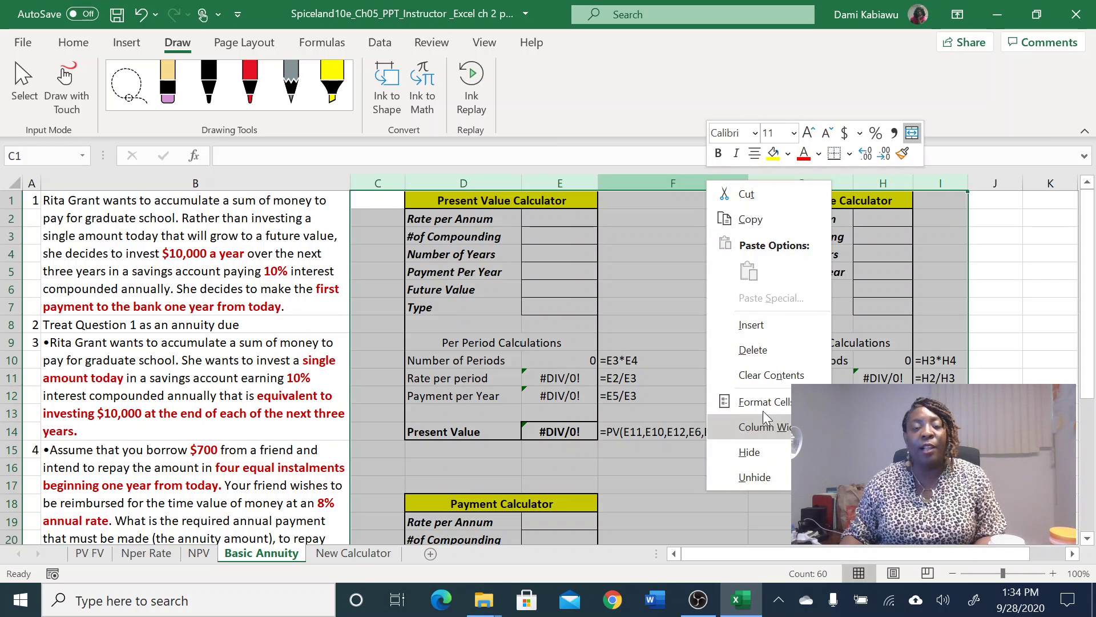
click(763, 323)
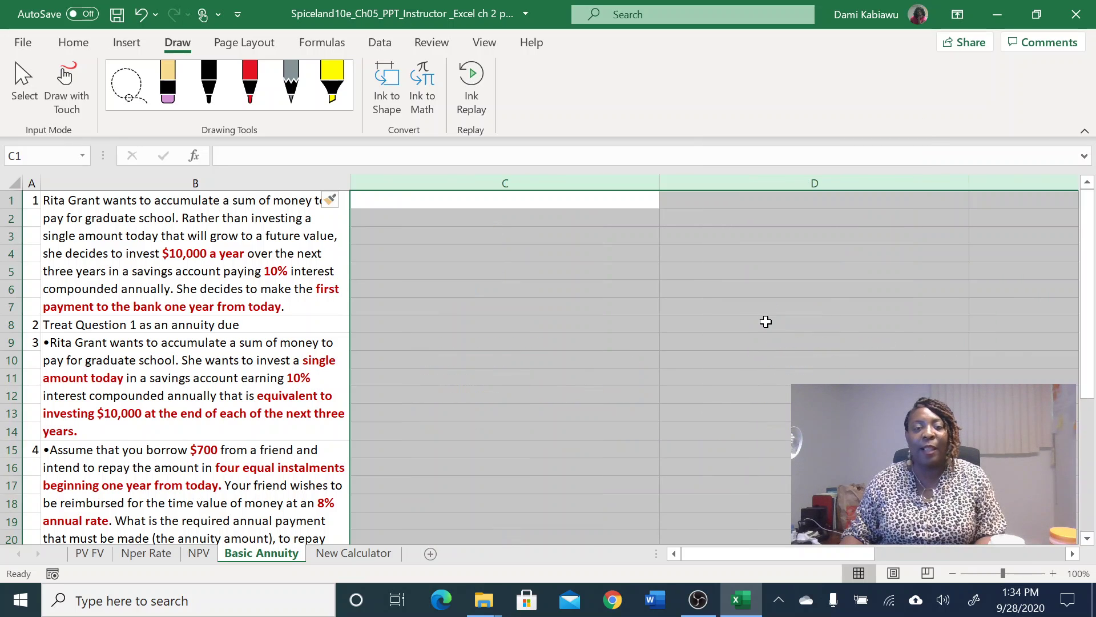
click(436, 246)
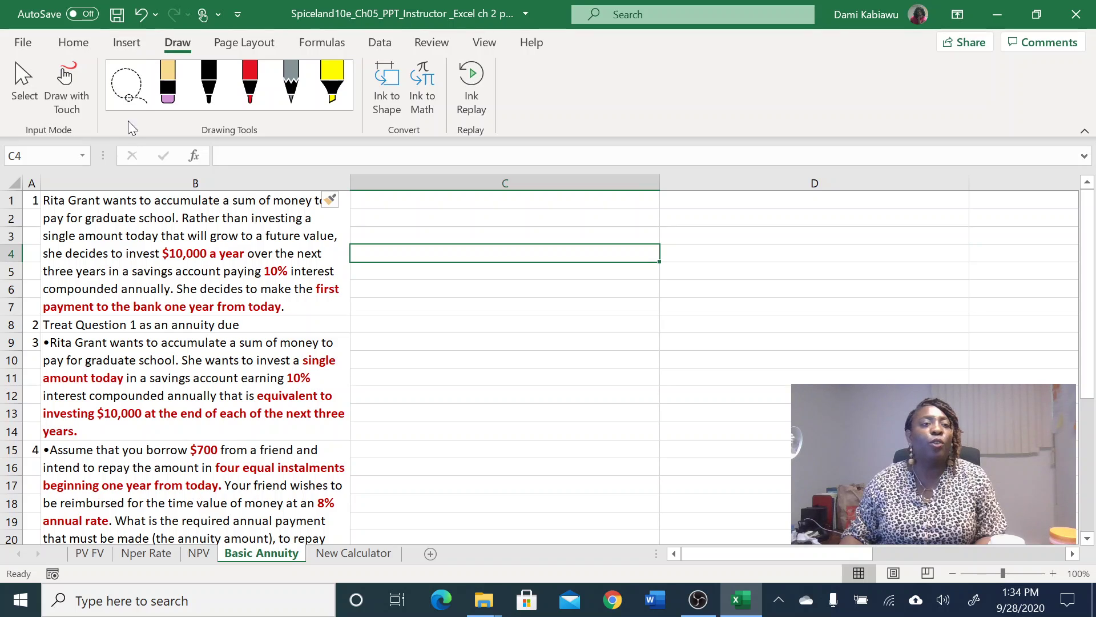
- Draw a red horizontal timeline with end ticks across the blank columns and underline "three years" in question 1
click(250, 83)
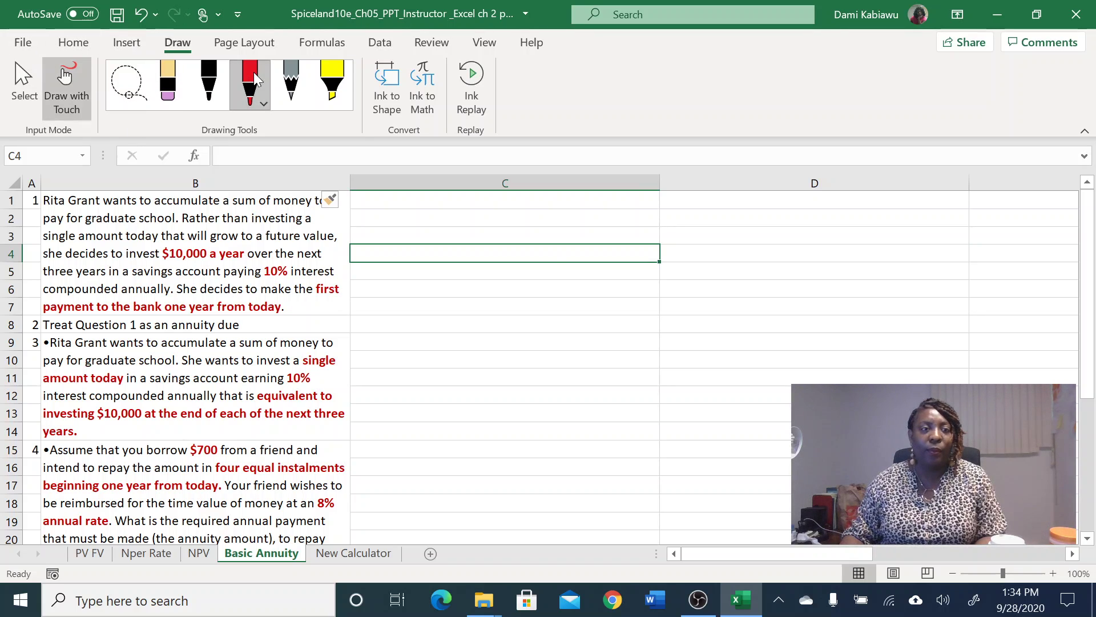
mouse_move(445, 232)
mouse_down()
mouse_move(446, 256)
mouse_move(946, 250)
mouse_move(946, 268)
mouse_up()
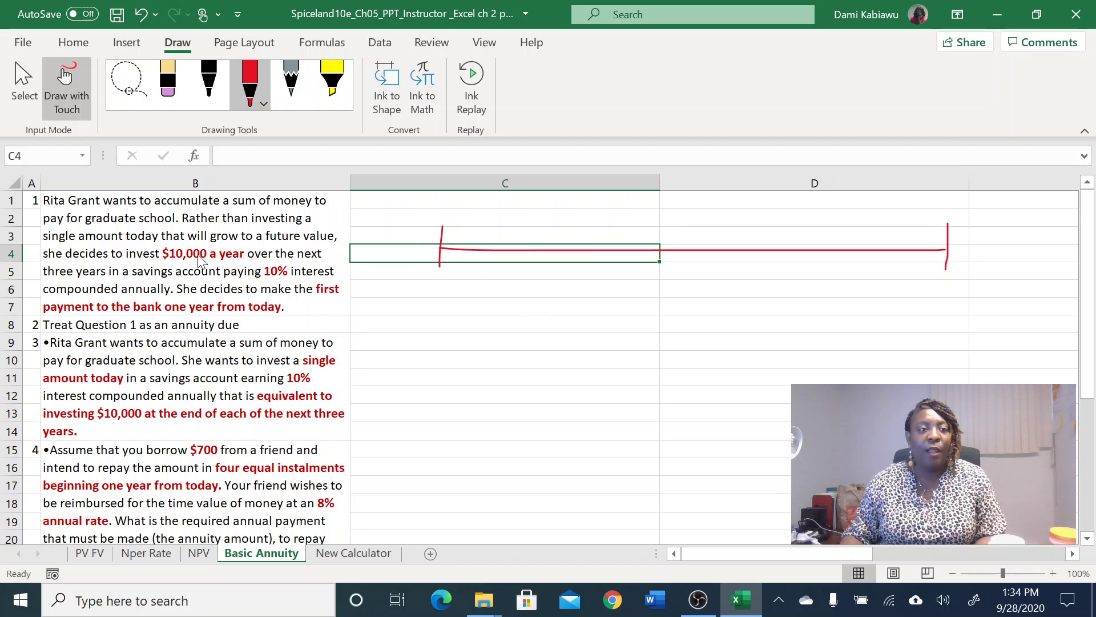
drag(44, 279, 91, 280)
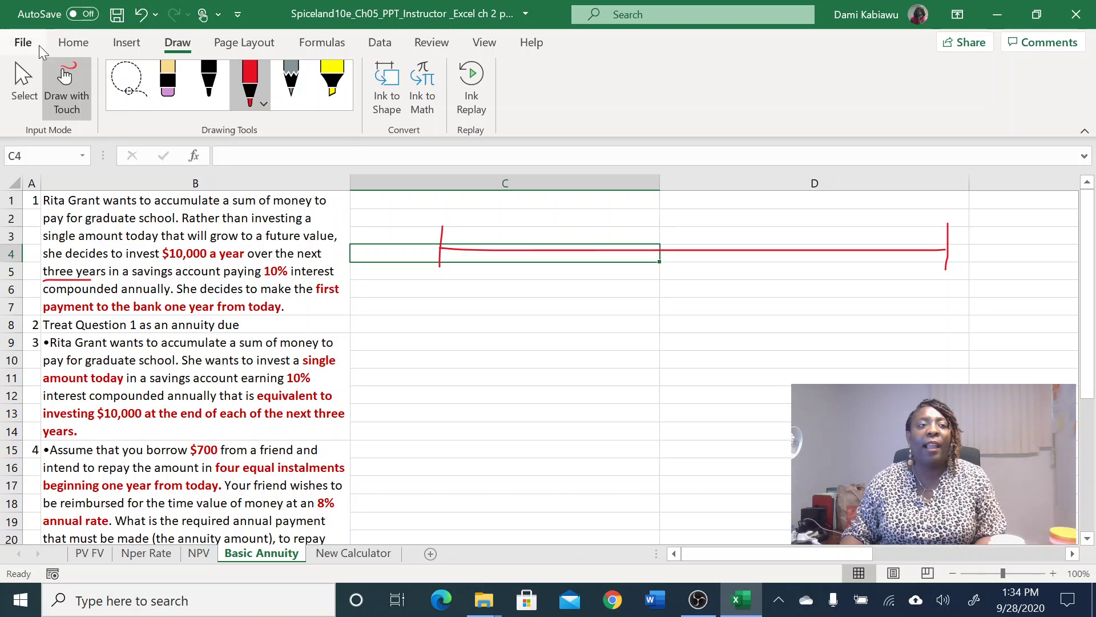
- Label the start of the timeline 0 and its end 3 in red ink
click(67, 78)
click(631, 486)
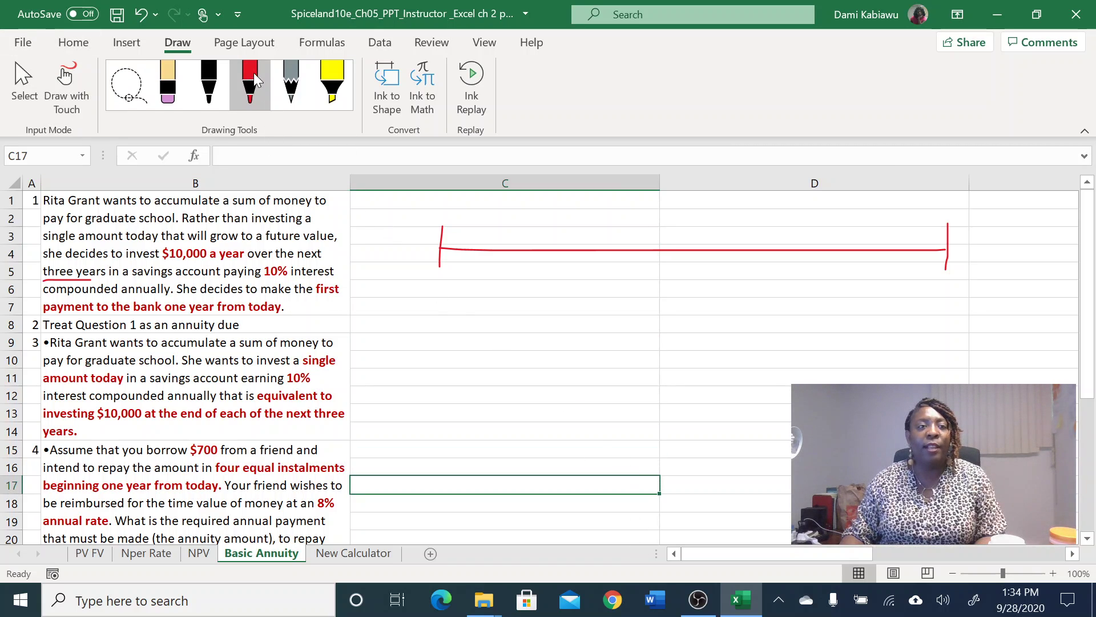
click(251, 80)
drag(439, 202, 441, 214)
drag(946, 203, 929, 231)
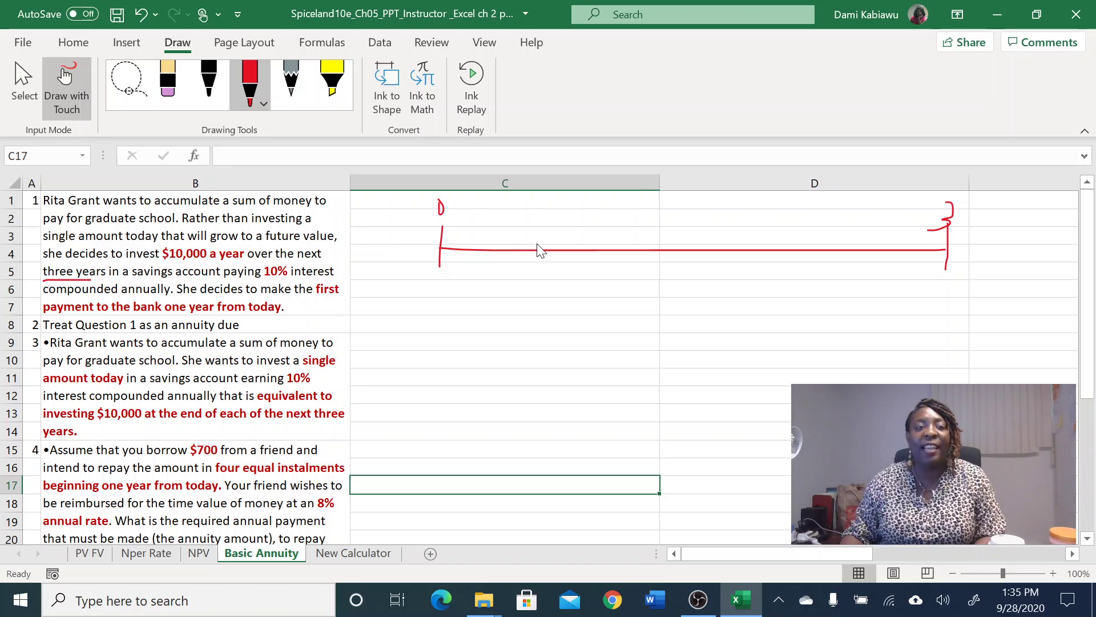
- Annotate the timeline with two intermediate ticks, 10000 below each of the three payment points, and r=10 near the start
mouse_move(581, 225)
mouse_down()
mouse_move(580, 264)
mouse_move(551, 295)
mouse_move(567, 279)
mouse_move(593, 292)
mouse_move(587, 277)
mouse_move(601, 290)
mouse_move(605, 276)
mouse_move(632, 289)
mouse_move(620, 281)
mouse_up()
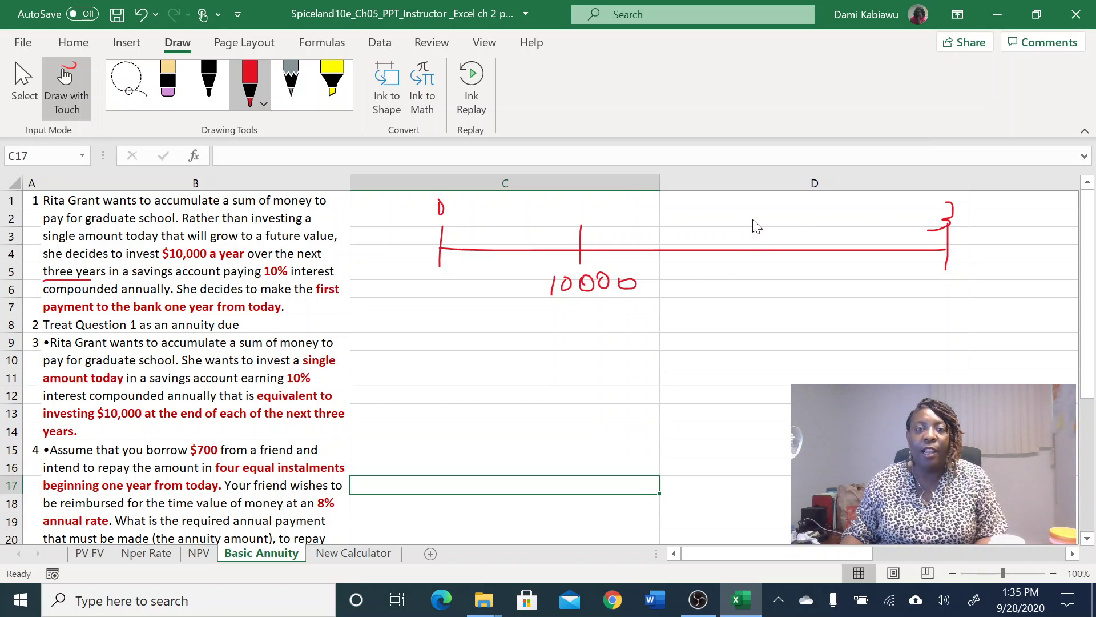
mouse_move(755, 221)
mouse_down()
mouse_move(727, 333)
mouse_move(783, 321)
mouse_up()
mouse_move(802, 320)
mouse_down()
mouse_move(791, 334)
mouse_move(811, 323)
mouse_up()
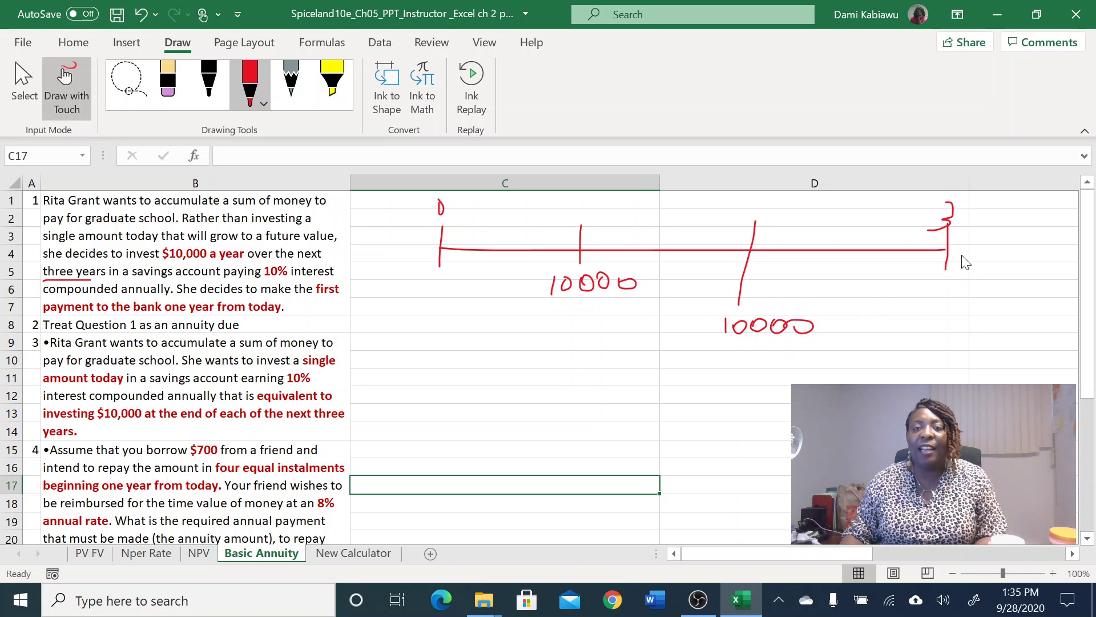
mouse_move(934, 273)
mouse_down()
mouse_move(937, 291)
mouse_move(974, 279)
mouse_move(1008, 290)
mouse_up()
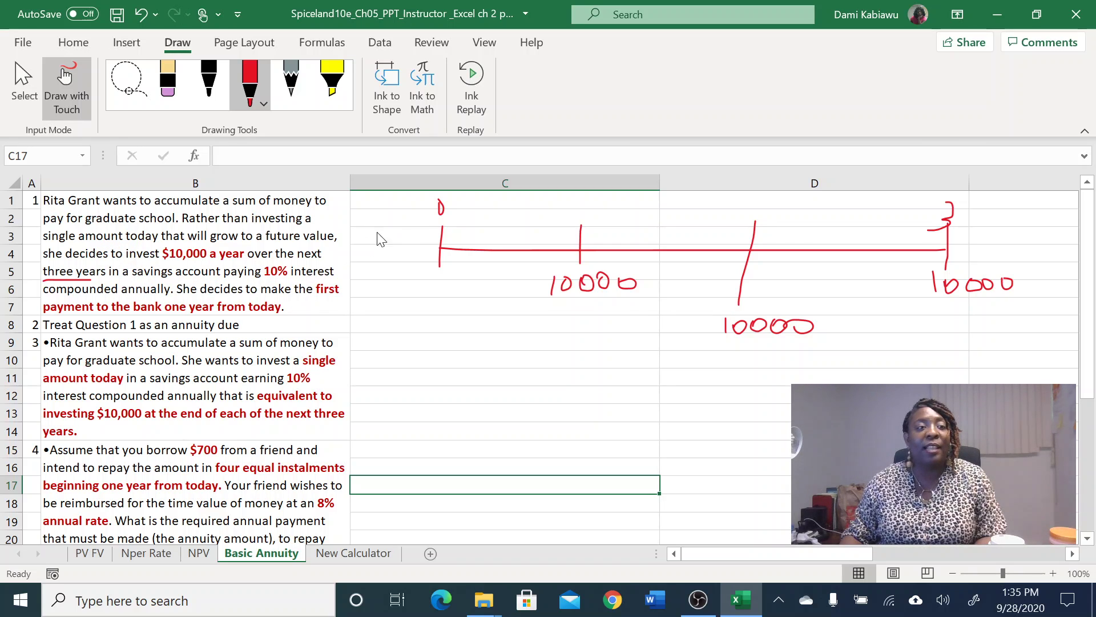
mouse_move(465, 223)
mouse_down()
mouse_move(473, 232)
mouse_move(495, 228)
mouse_move(500, 208)
mouse_up()
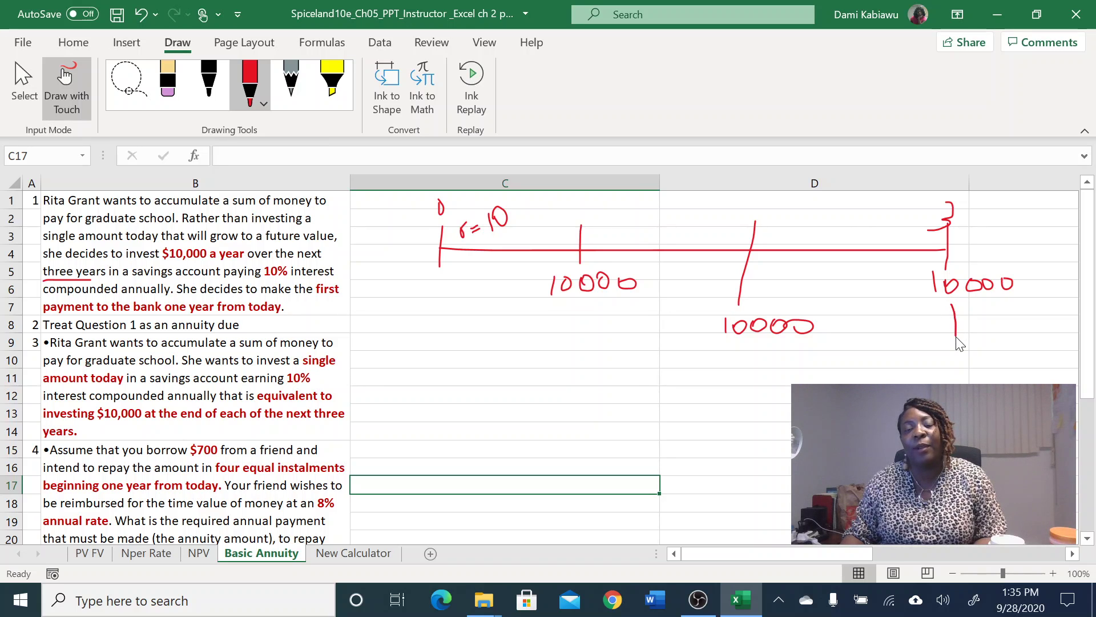
- Draw lines carrying the 10000 payments forward to year 3 and label the intermediate ticks 1 and 2
drag(945, 321, 965, 317)
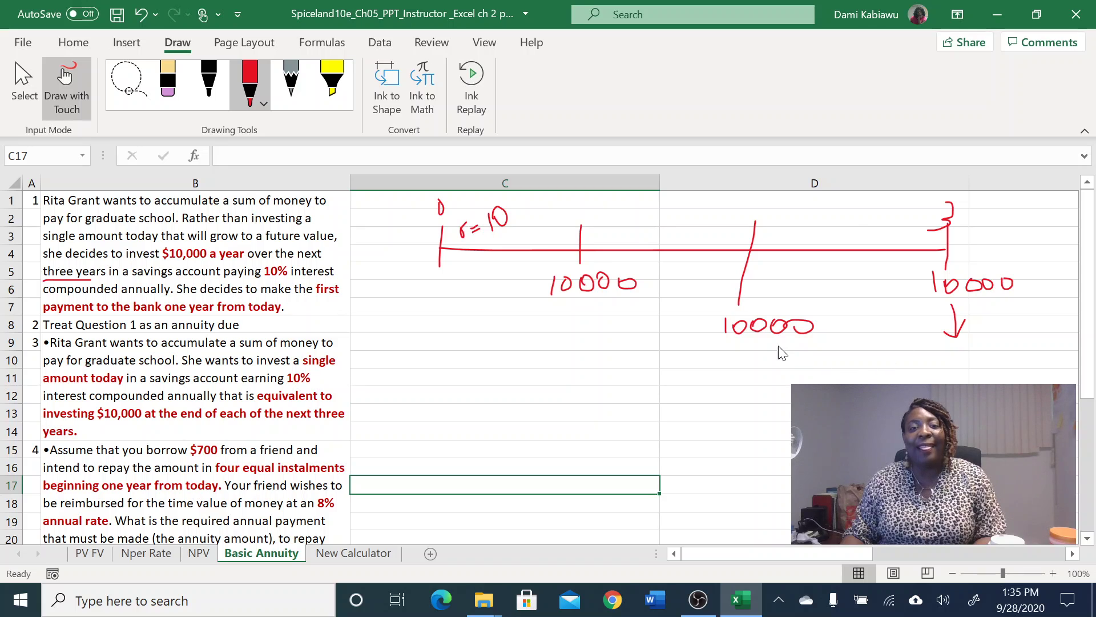
mouse_move(763, 345)
mouse_down()
mouse_move(765, 381)
mouse_move(812, 378)
mouse_up()
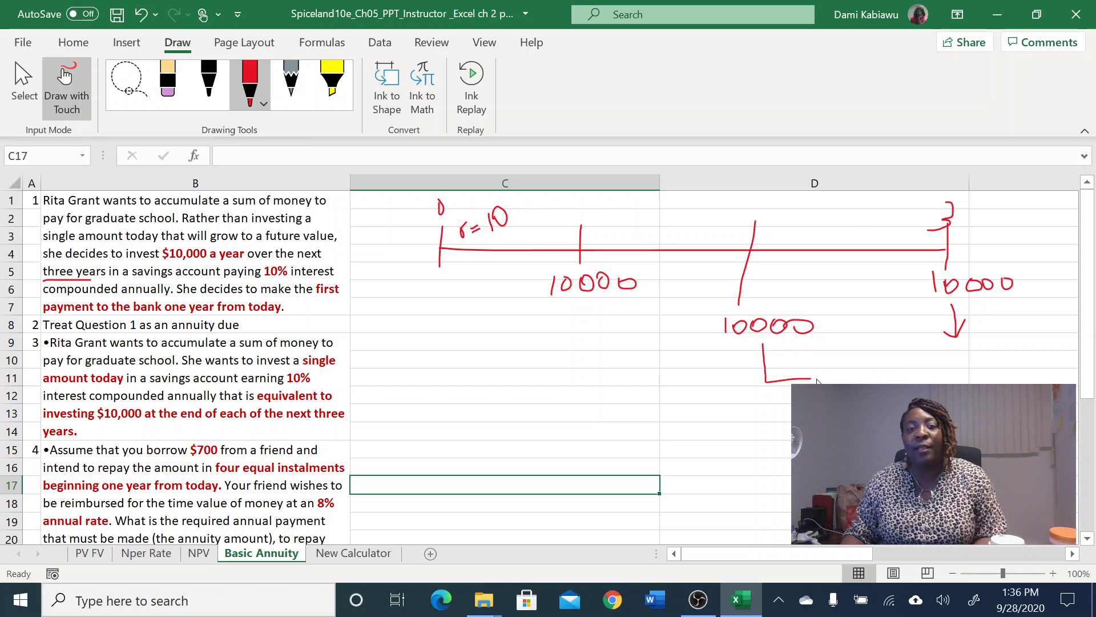
drag(941, 361, 952, 370)
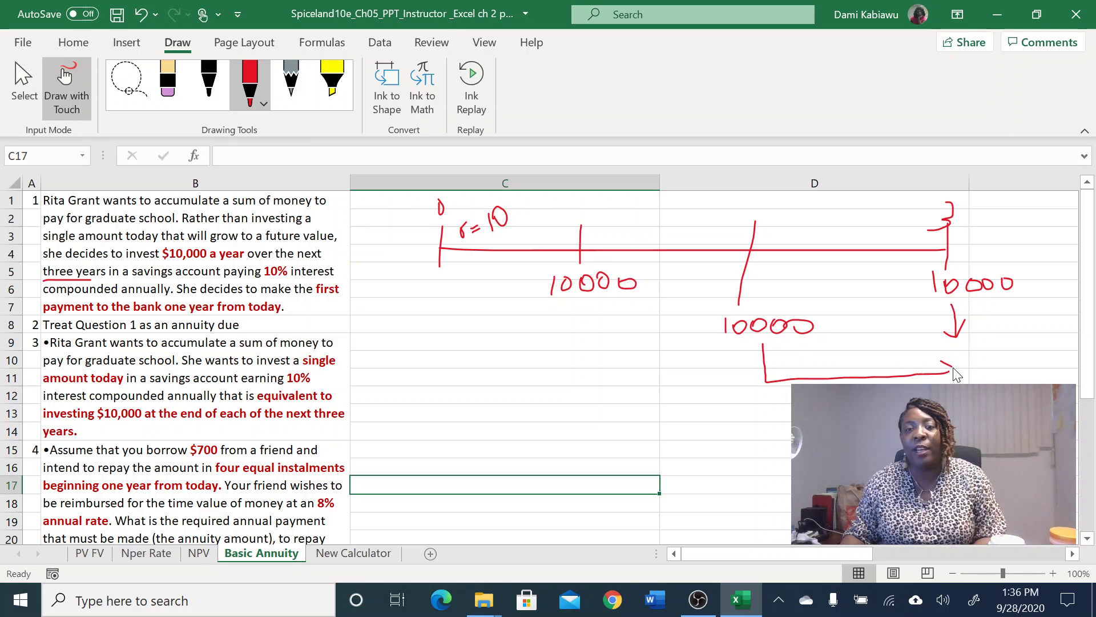
mouse_move(751, 201)
mouse_down()
mouse_move(768, 200)
mouse_move(750, 216)
mouse_move(783, 215)
mouse_up()
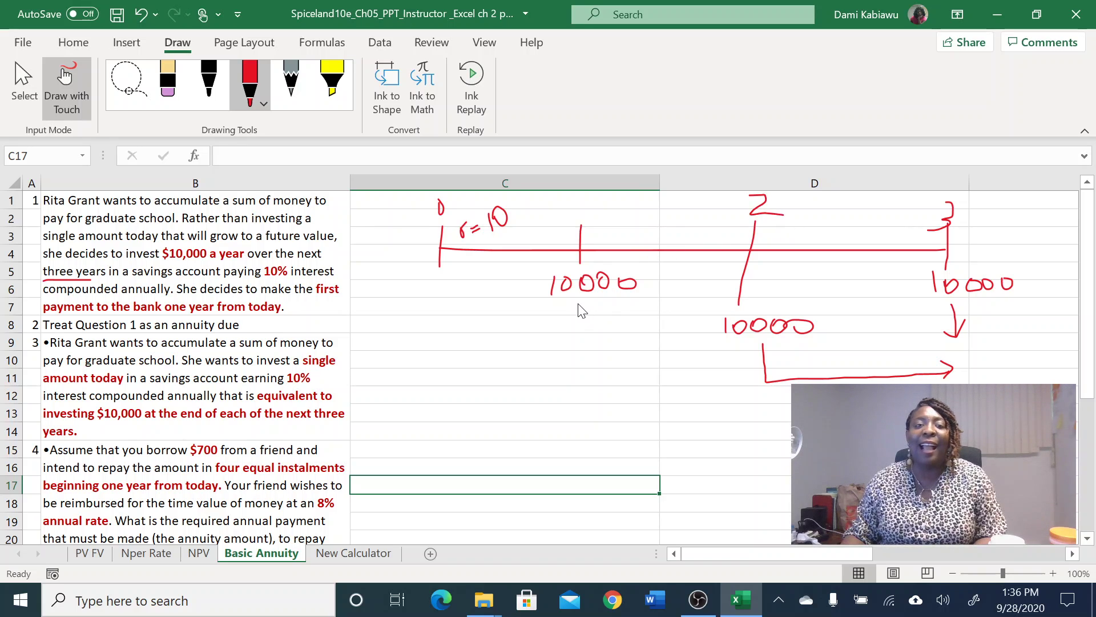
mouse_move(578, 307)
mouse_down()
mouse_move(576, 443)
mouse_move(773, 436)
mouse_up()
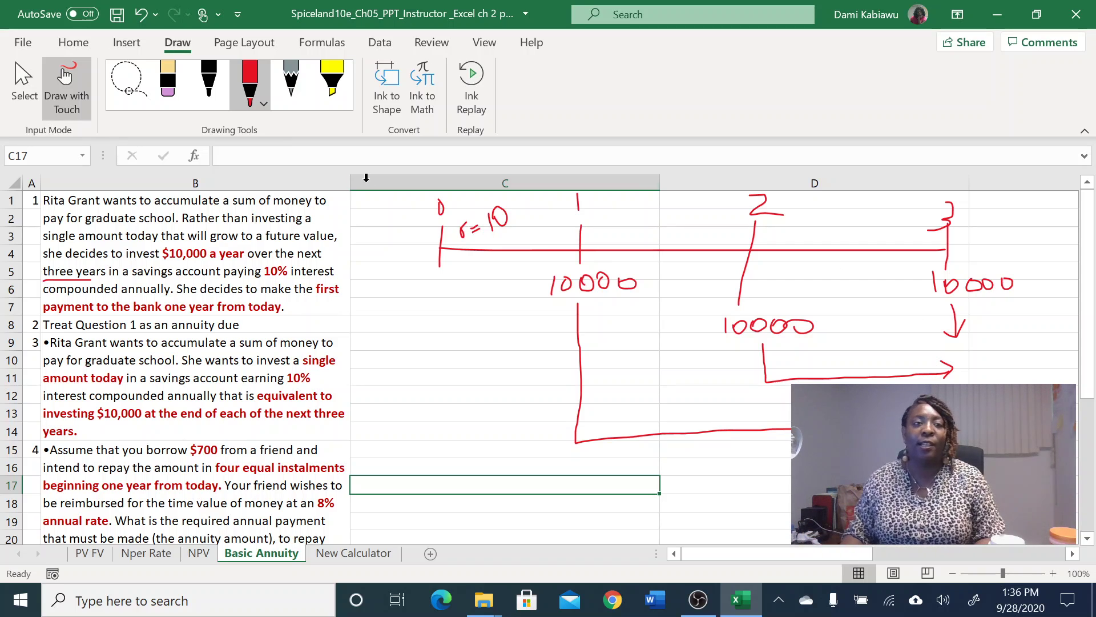
- Hide columns C through M so the Future Value Calculator sits beside the question text
drag(438, 181, 1066, 196)
drag(1013, 197, 898, 179)
right_click(903, 192)
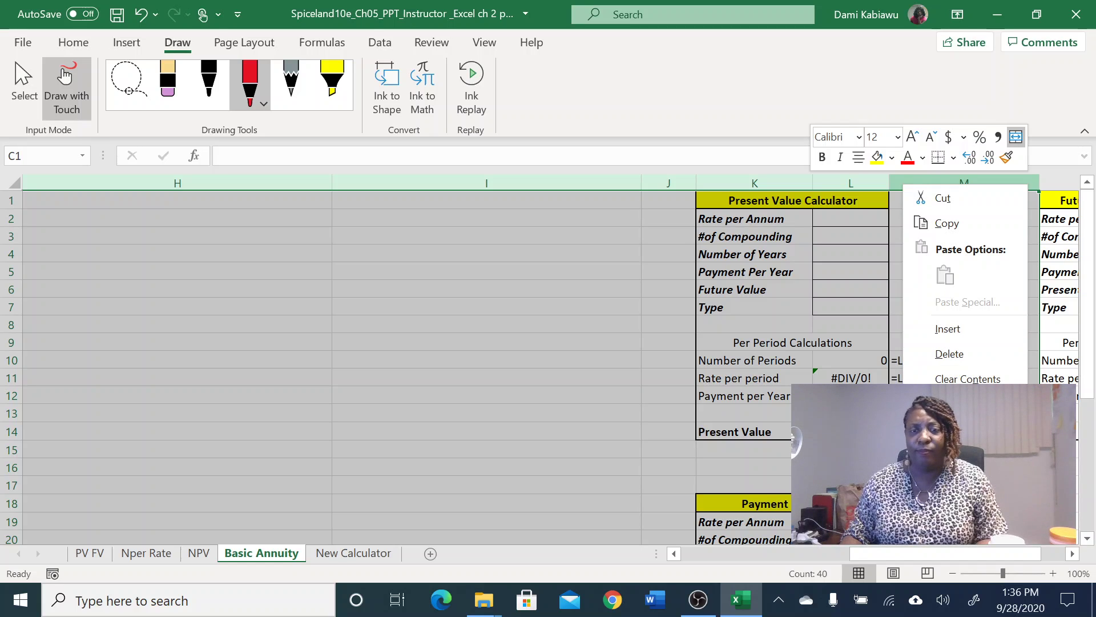
click(947, 460)
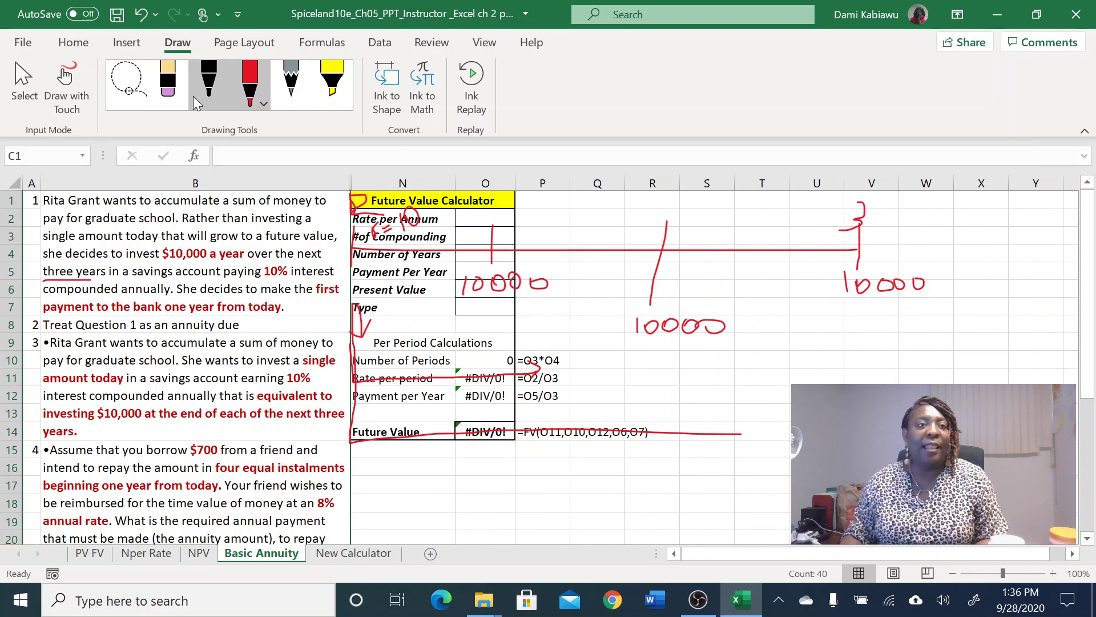
- Erase the red timeline ink overlapping the Future Value Calculator
click(170, 78)
mouse_move(397, 258)
mouse_down()
mouse_move(353, 265)
mouse_move(410, 223)
mouse_move(359, 328)
mouse_up()
mouse_move(308, 430)
mouse_down()
mouse_move(639, 429)
mouse_move(527, 313)
mouse_move(408, 269)
mouse_move(410, 227)
mouse_move(397, 230)
mouse_move(515, 303)
mouse_move(764, 349)
mouse_move(633, 322)
mouse_move(708, 330)
mouse_move(828, 262)
mouse_move(928, 288)
mouse_move(922, 228)
mouse_up()
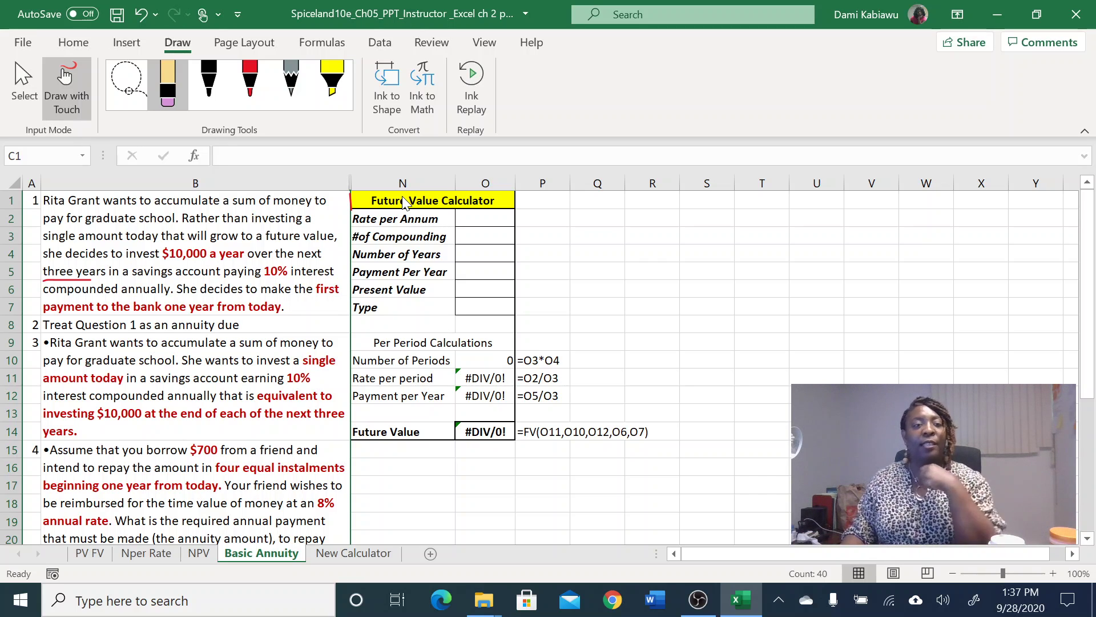
- In the Future Value Calculator, set the rate per annum to 10%, the number of compounding to 1 and the years to 3
click(67, 80)
click(469, 220)
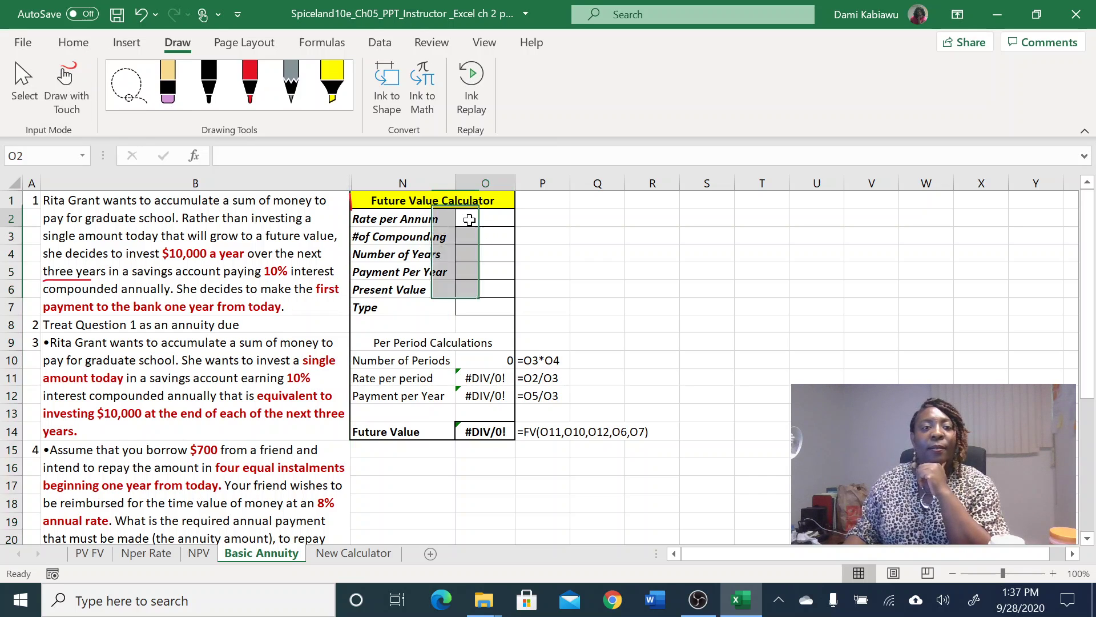
text(10%)
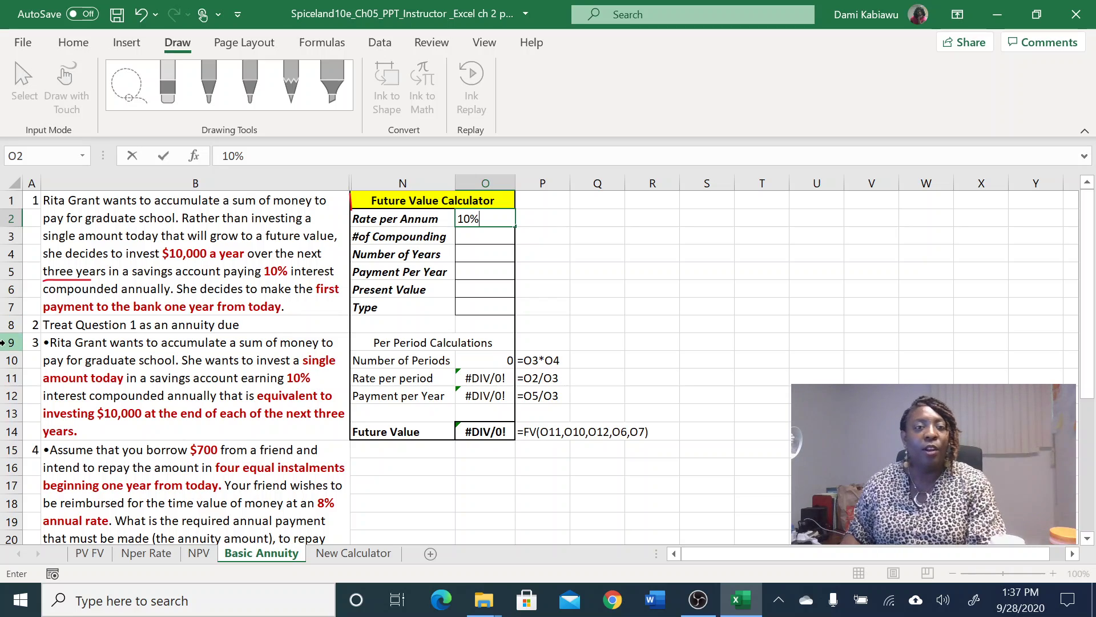
click(479, 234)
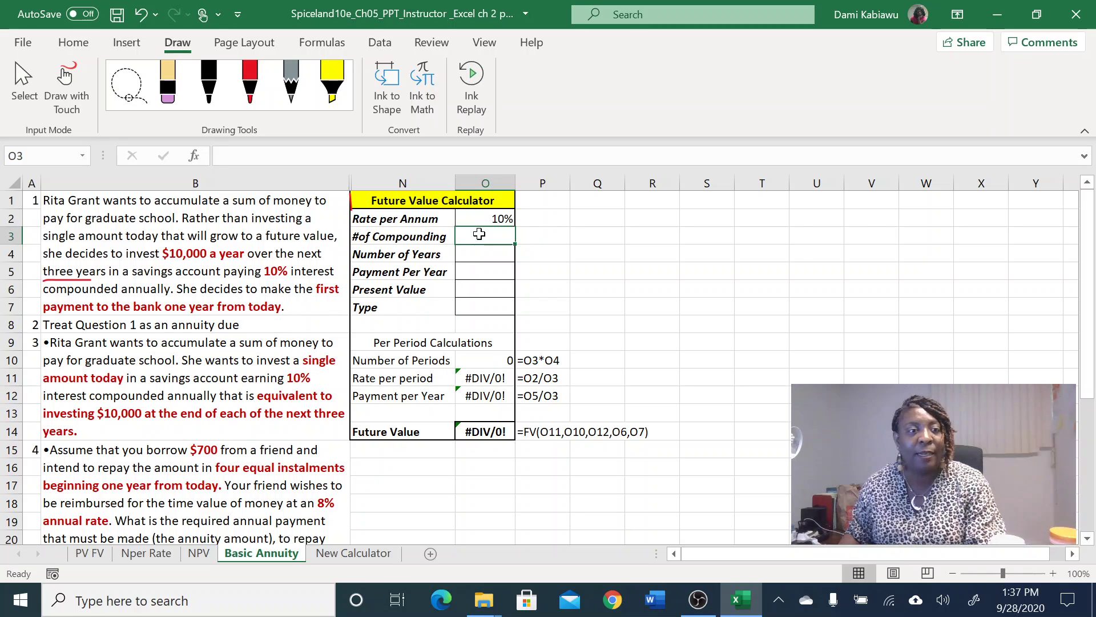
text(1)
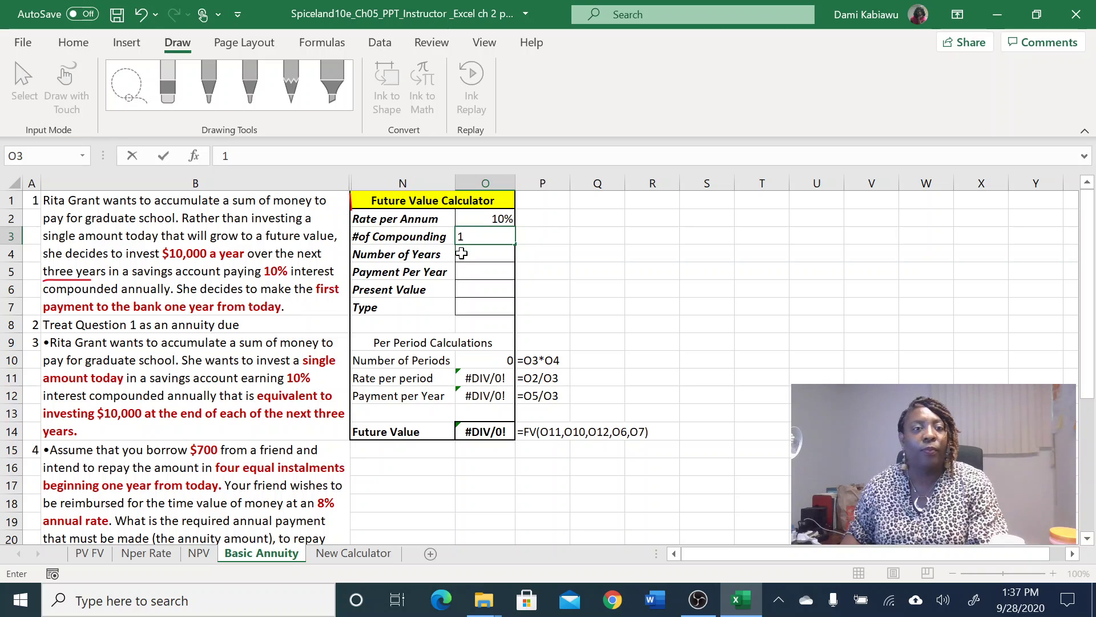
click(461, 255)
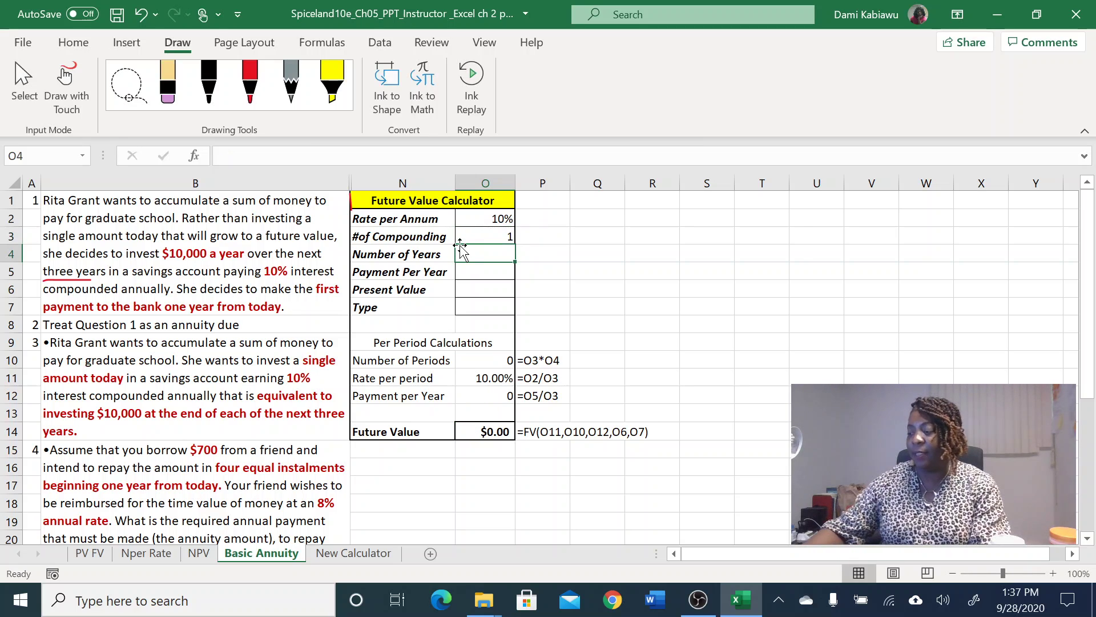
text(3)
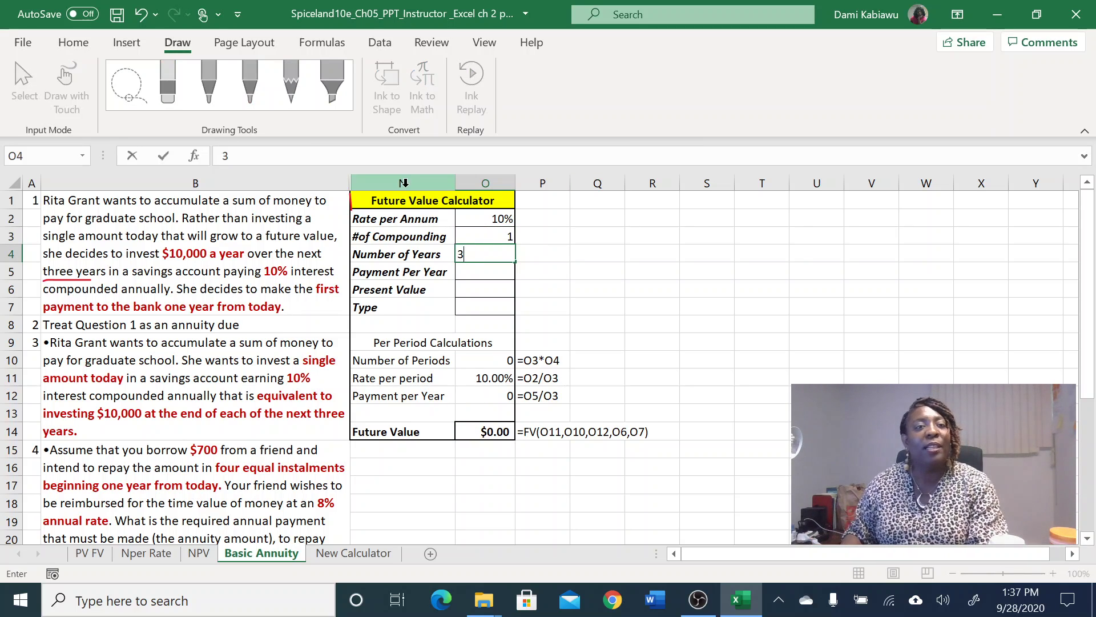
click(423, 197)
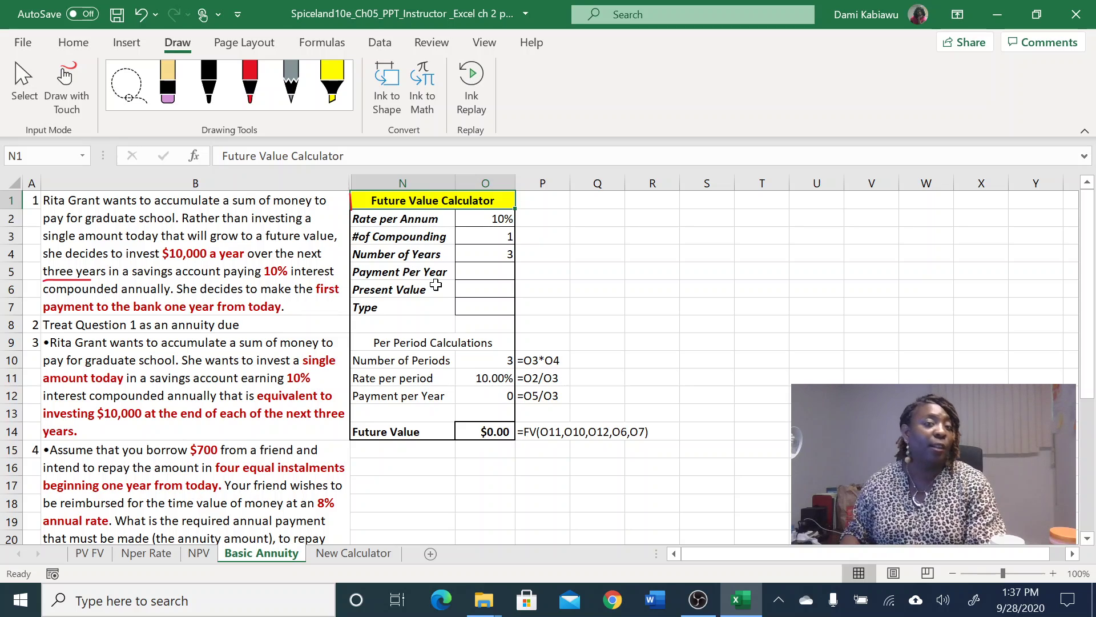
- Enter -10000 as the payment per year in the Future Value Calculator
click(493, 274)
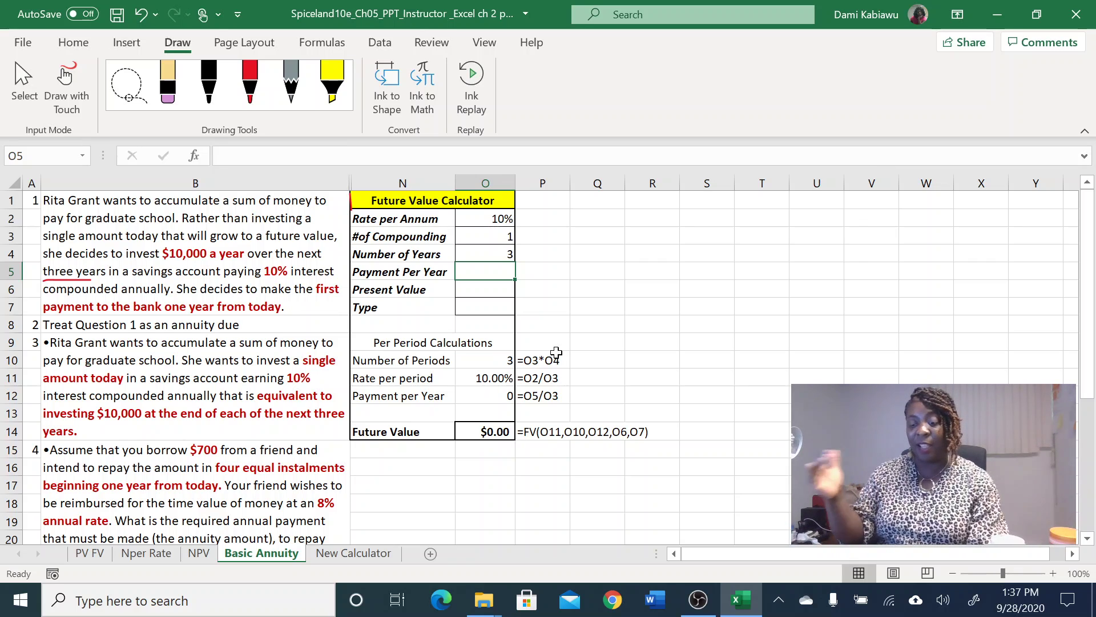
text(-)
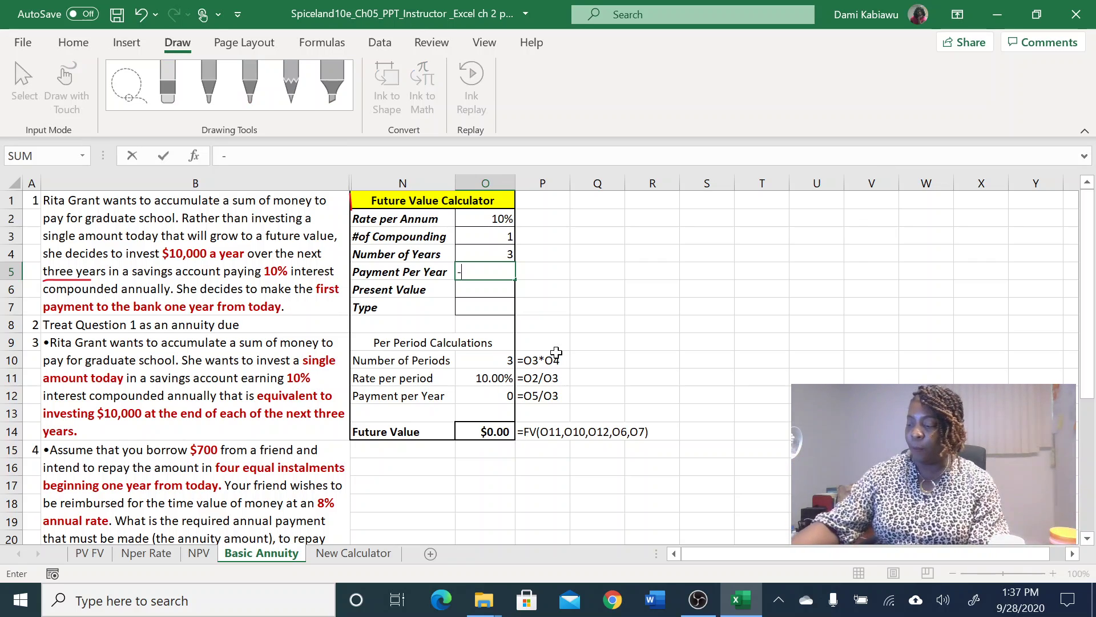
text(10000)
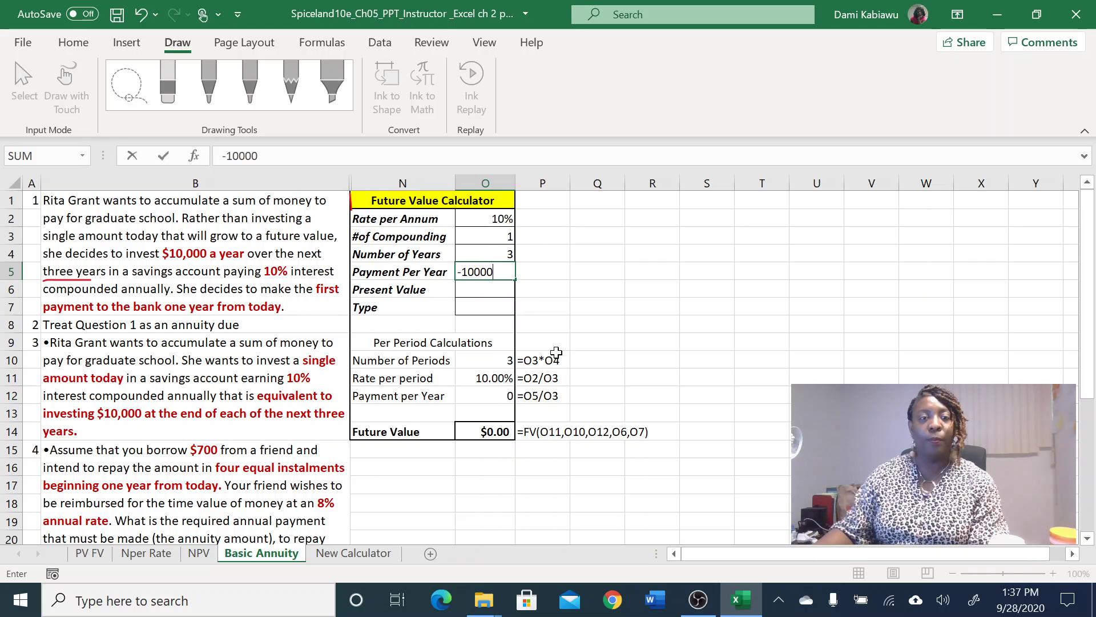
- Widen column O so the future value fits, and enter 0 as the present value in the Future Value Calculator
key(Return)
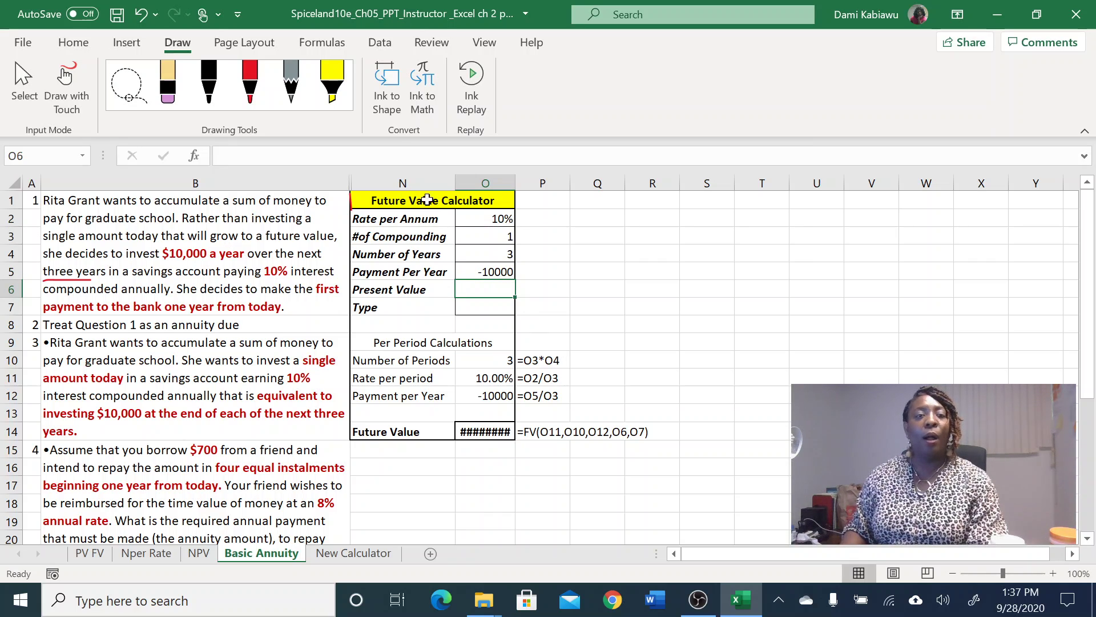
drag(515, 178, 535, 178)
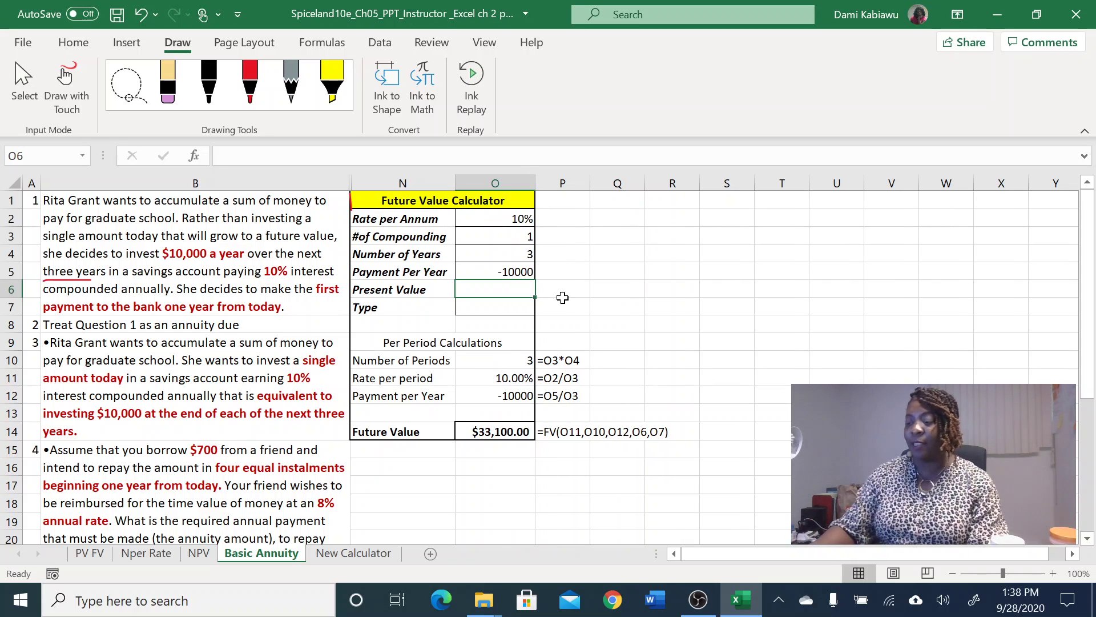
text(0)
click(615, 416)
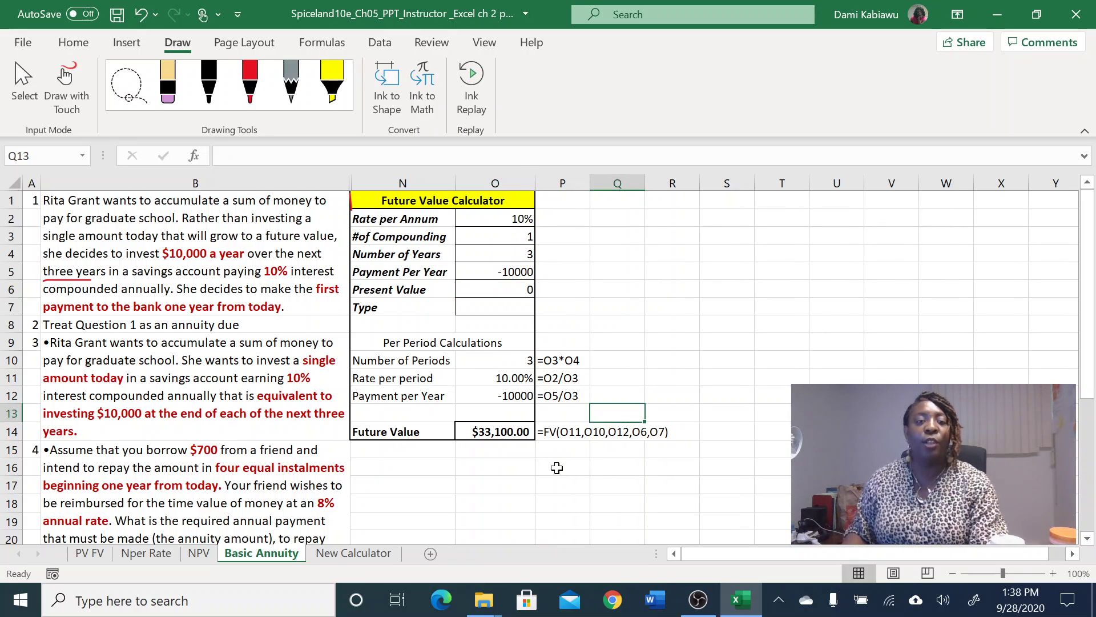
click(511, 429)
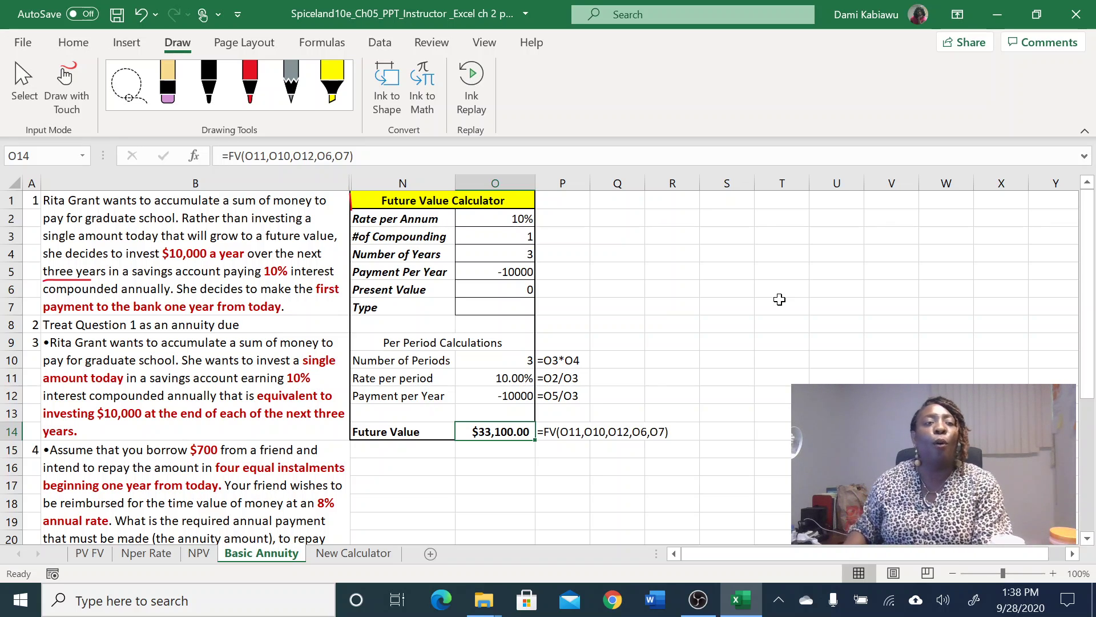
- Sketch a red timeline from 0 to 3 beside the calculator with 10000 written under years 1, 2 and 3
click(251, 77)
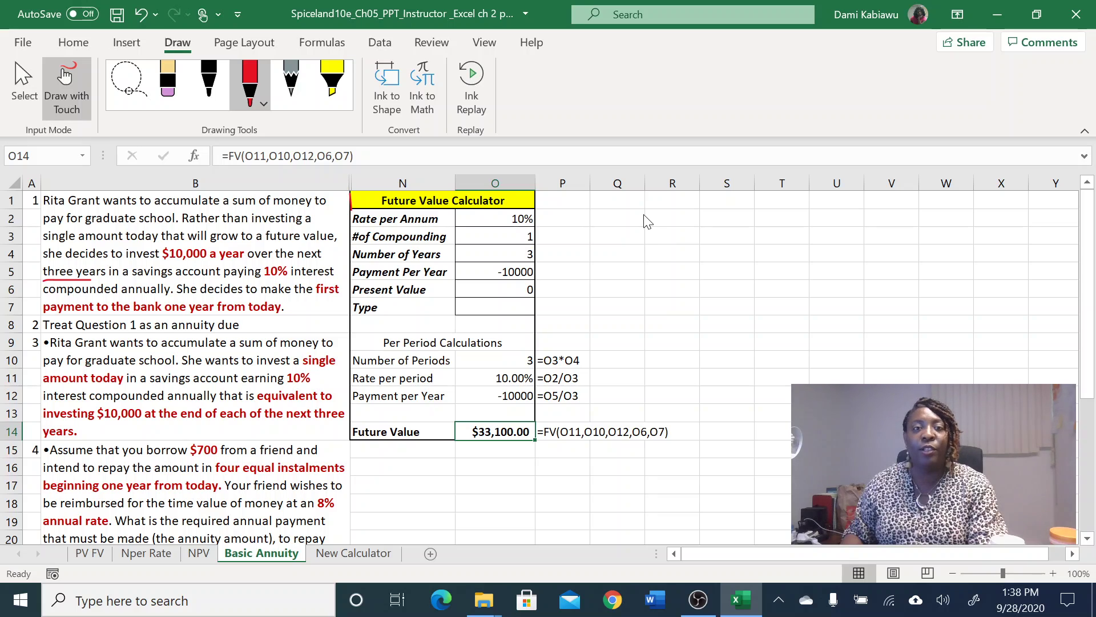
mouse_move(646, 208)
mouse_down()
mouse_move(644, 246)
mouse_move(972, 225)
mouse_move(971, 248)
mouse_up()
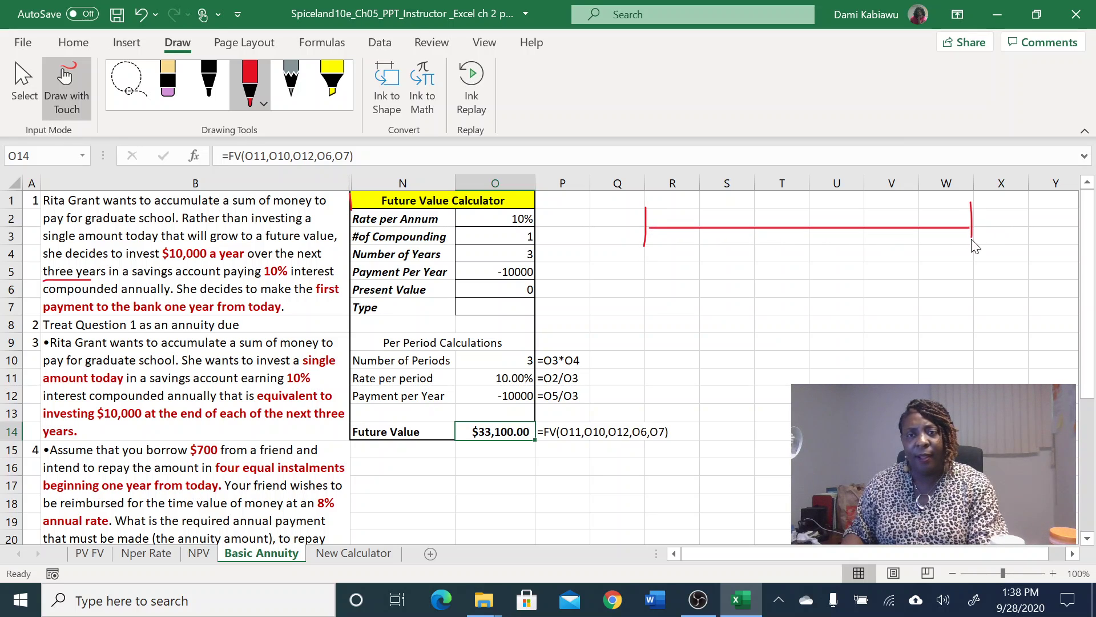
drag(646, 194, 654, 197)
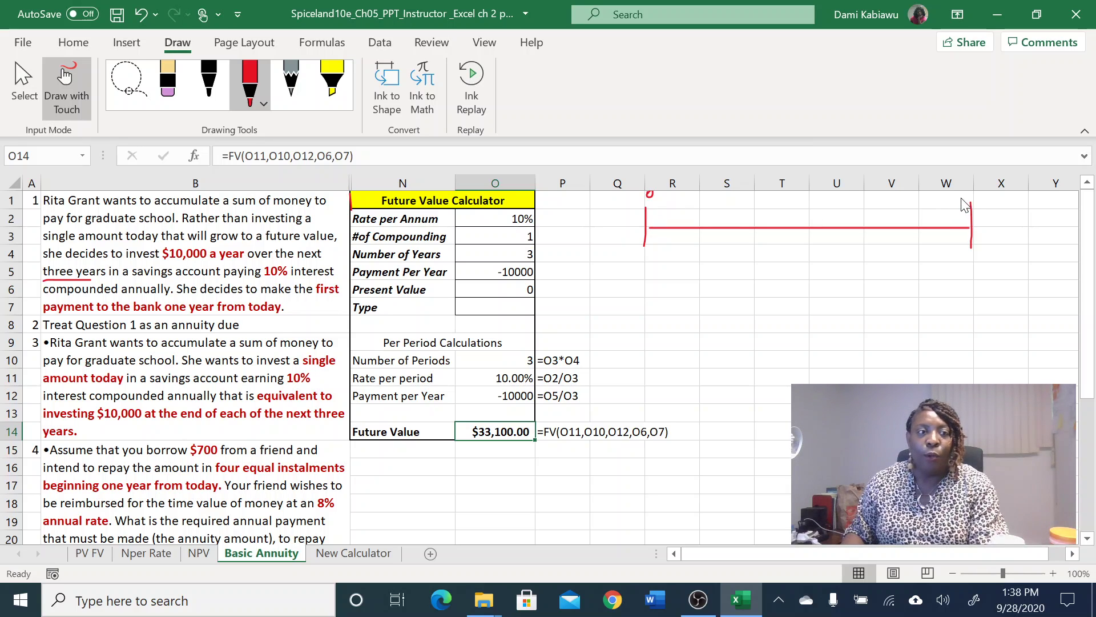
drag(960, 199, 962, 208)
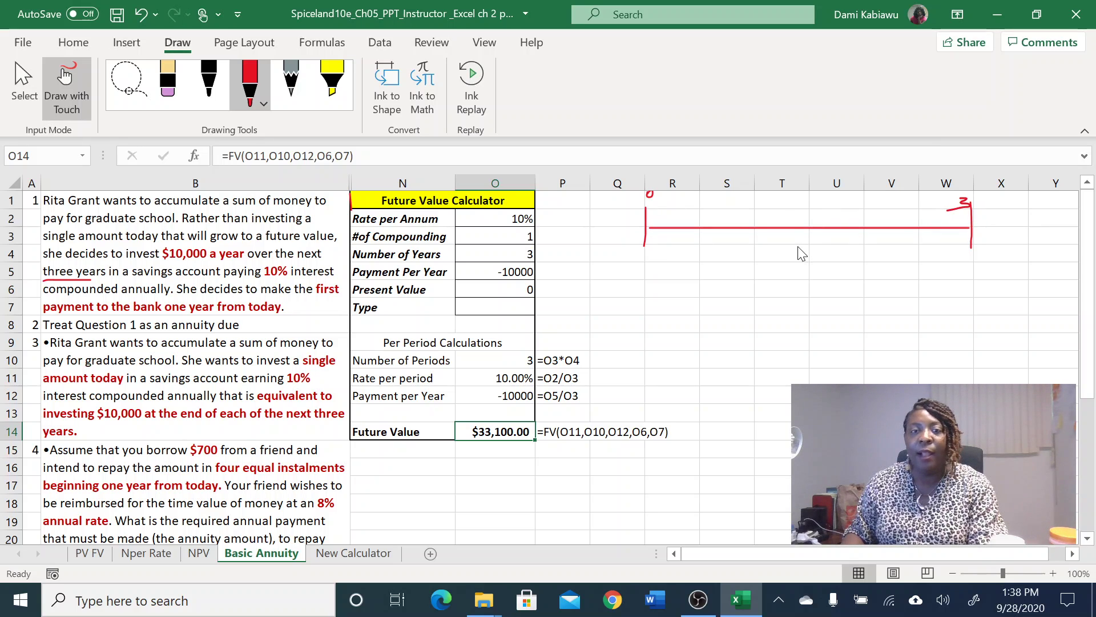
mouse_move(718, 214)
mouse_down()
mouse_move(708, 254)
mouse_move(728, 245)
mouse_move(762, 254)
mouse_up()
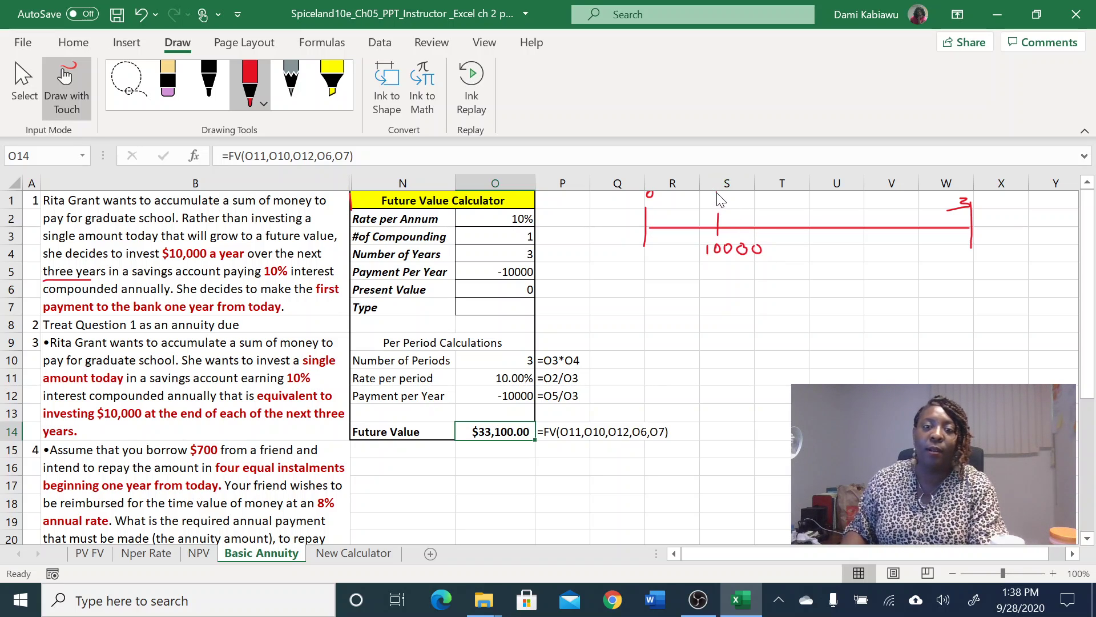
mouse_move(826, 215)
mouse_down()
mouse_move(827, 234)
mouse_move(827, 204)
mouse_up()
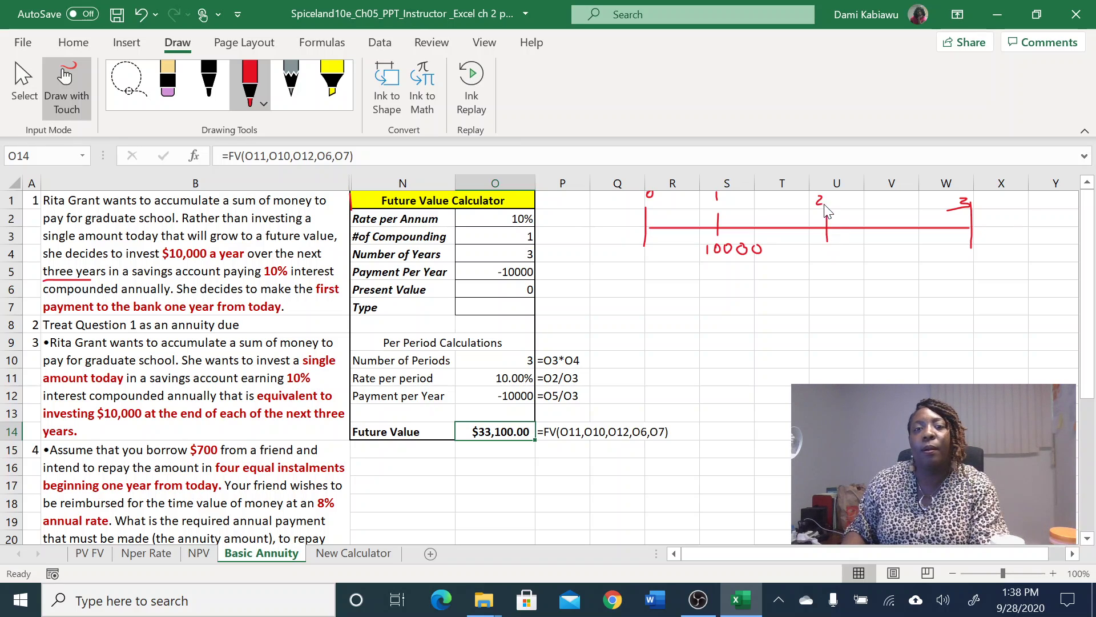
mouse_move(814, 249)
mouse_down()
mouse_move(815, 258)
mouse_move(857, 252)
mouse_up()
mouse_move(964, 249)
mouse_down()
mouse_move(965, 264)
mouse_move(1012, 251)
mouse_up()
mouse_move(1021, 250)
mouse_down()
mouse_move(1028, 260)
mouse_move(1025, 249)
mouse_up()
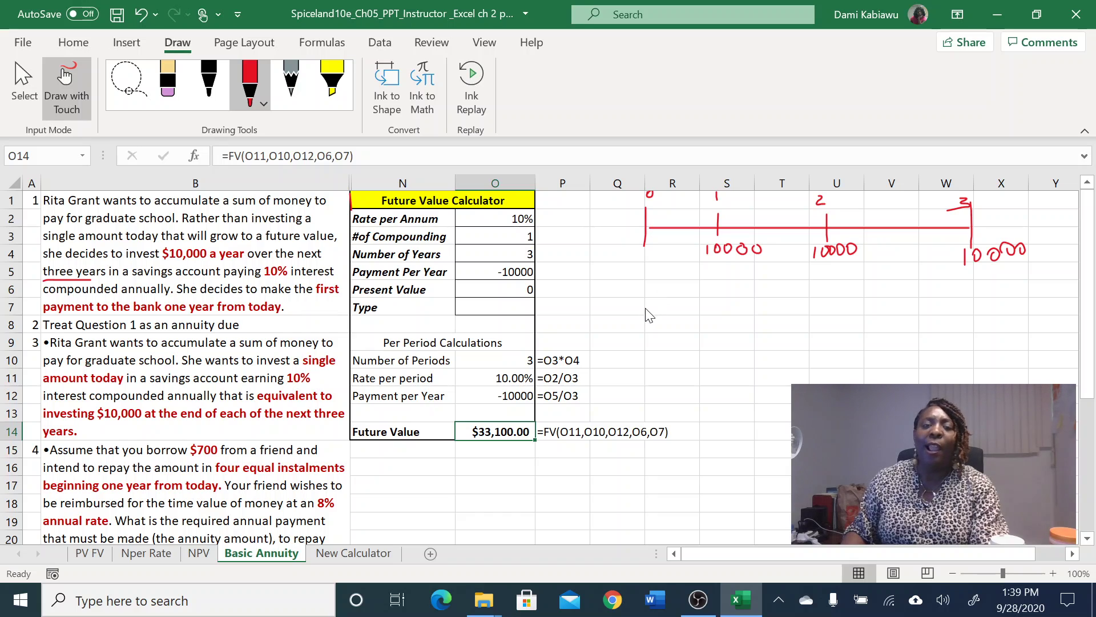
- Sketch a second red timeline from 0 to 3 below the first, with 10000 written under points 0, 1 and 2
mouse_move(637, 304)
mouse_down()
mouse_move(630, 338)
mouse_move(732, 318)
mouse_move(967, 328)
mouse_move(958, 336)
mouse_up()
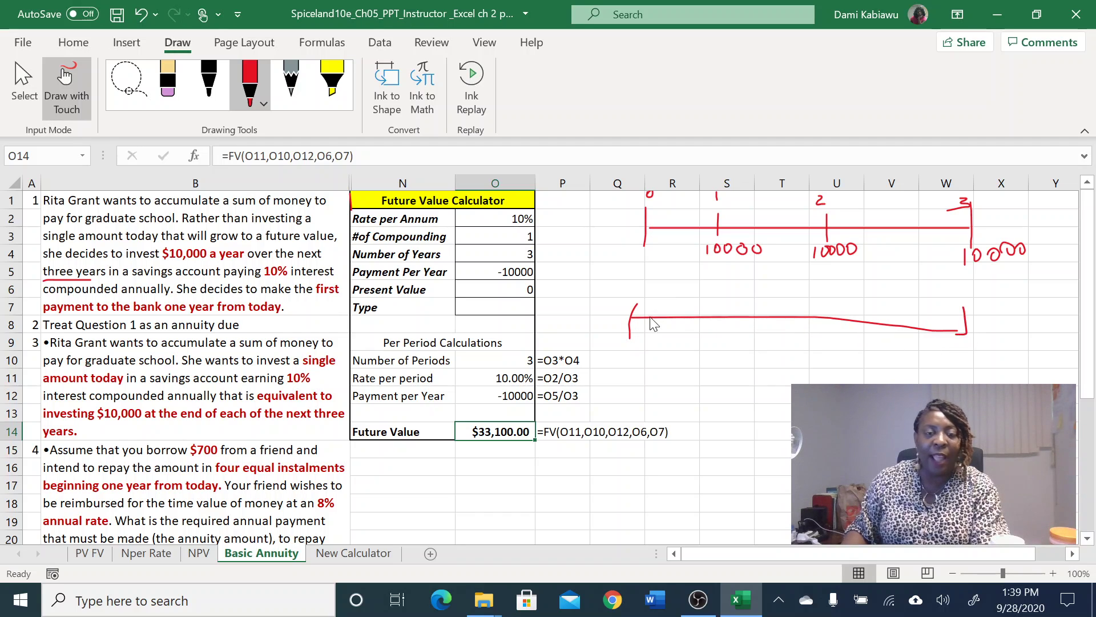
mouse_move(638, 279)
mouse_down()
mouse_move(630, 282)
mouse_move(647, 287)
mouse_up()
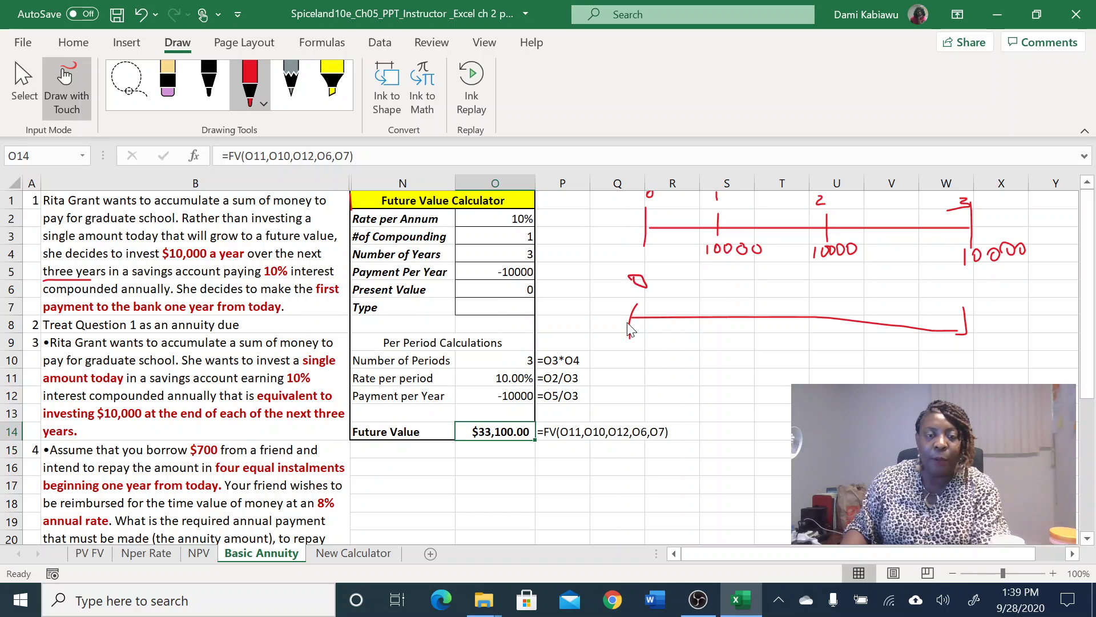
drag(617, 350, 614, 380)
mouse_move(635, 358)
mouse_down()
mouse_move(628, 374)
mouse_move(636, 358)
mouse_move(677, 356)
mouse_move(689, 370)
mouse_move(694, 355)
mouse_up()
mouse_move(739, 298)
mouse_down()
mouse_move(741, 334)
mouse_move(801, 334)
mouse_up()
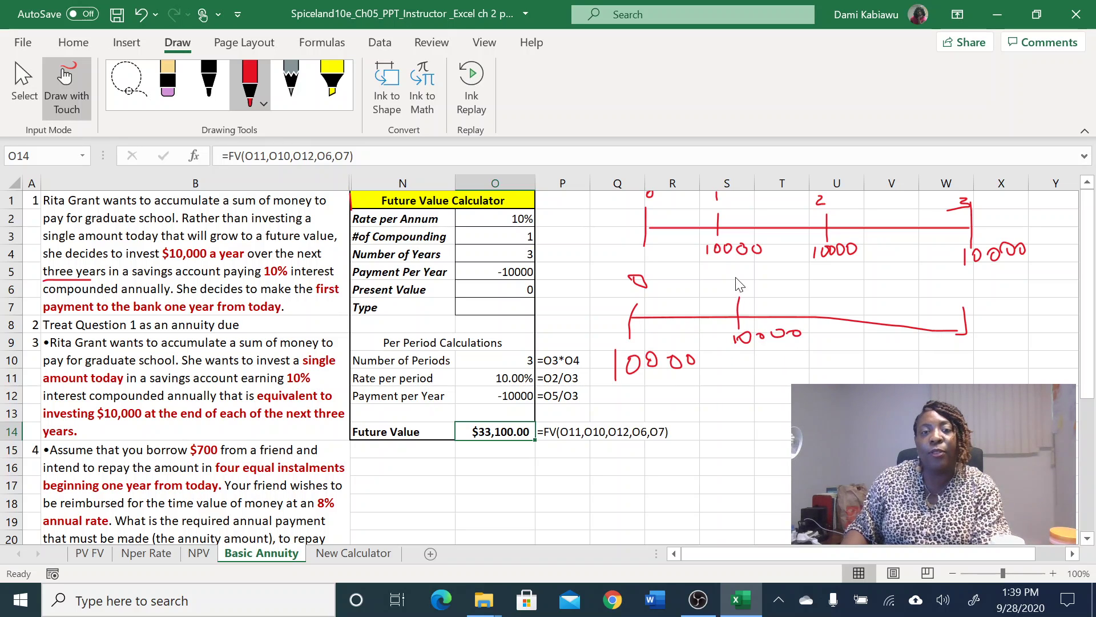
drag(740, 273, 740, 278)
drag(857, 299, 863, 351)
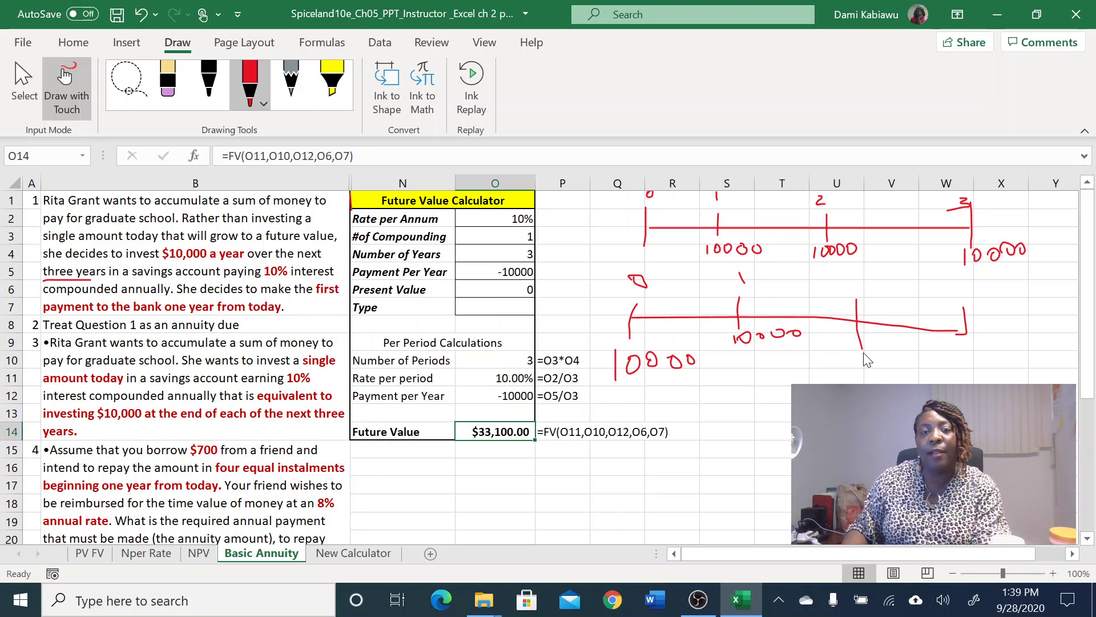
drag(847, 277, 859, 286)
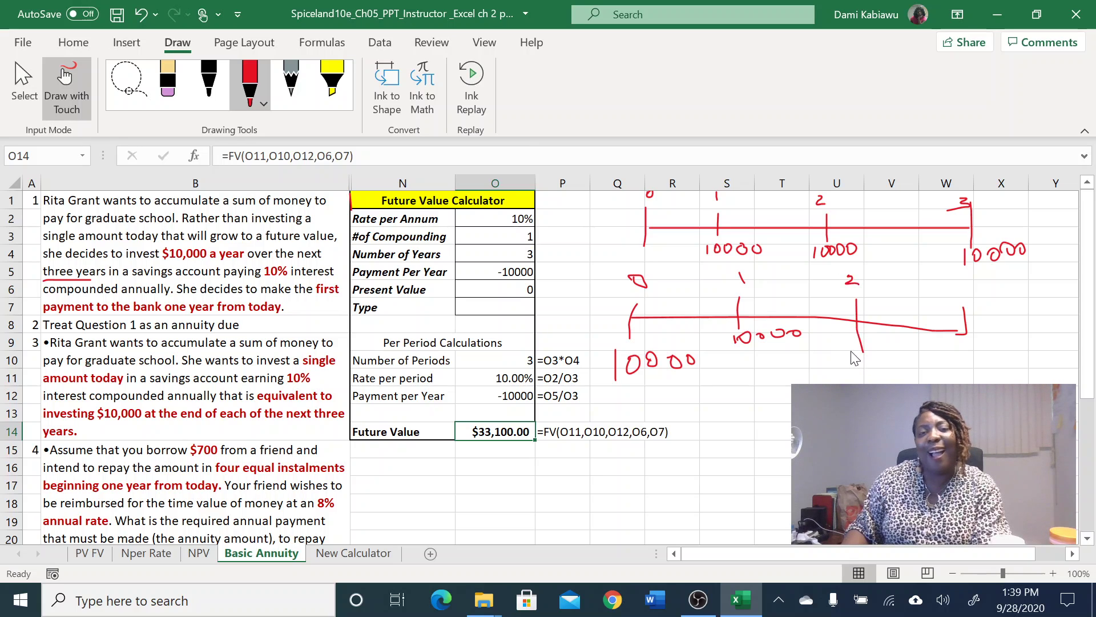
drag(843, 359, 905, 366)
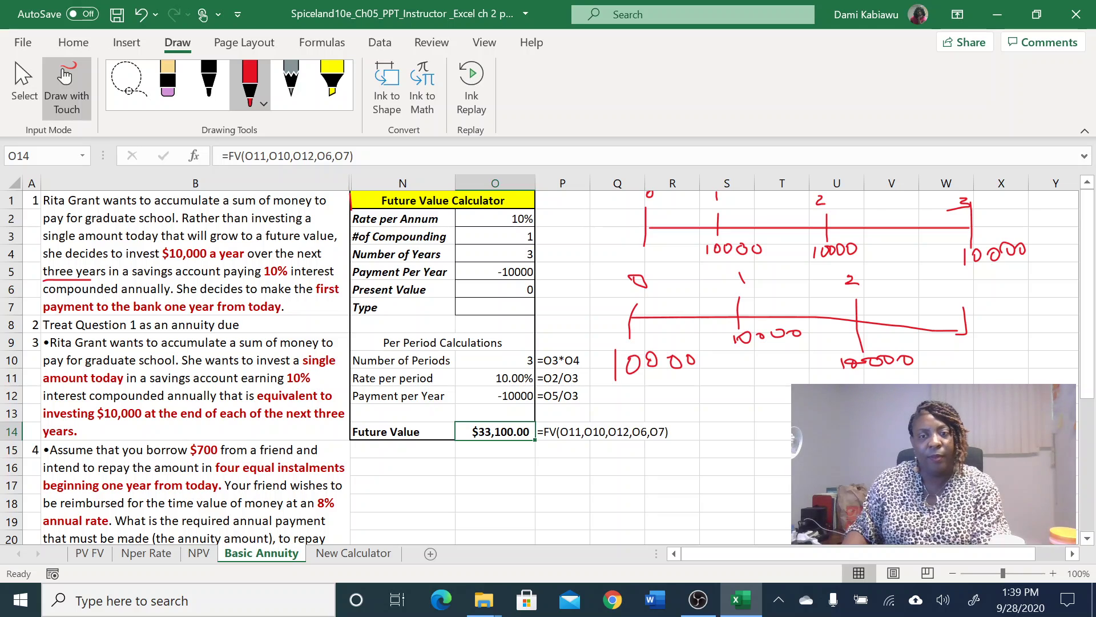
mouse_move(956, 278)
mouse_down()
mouse_move(973, 286)
mouse_move(958, 296)
mouse_up()
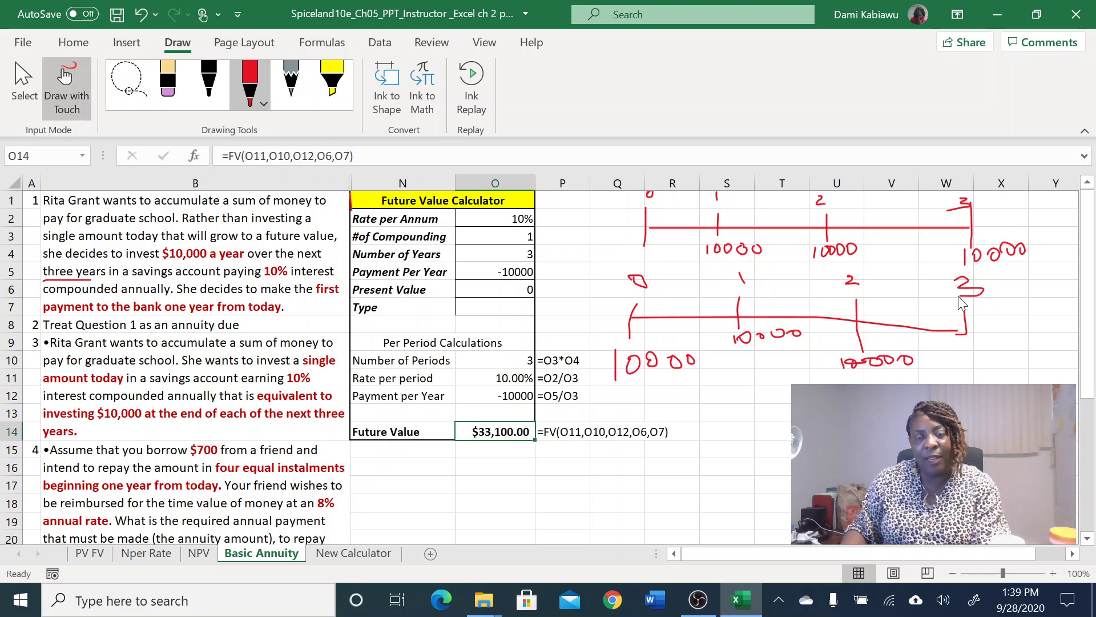
- Annotate the second timeline with a 2 and lines leading from the payments at 0 and 1, and label the first timeline "Ord"
click(981, 346)
drag(983, 346, 1003, 370)
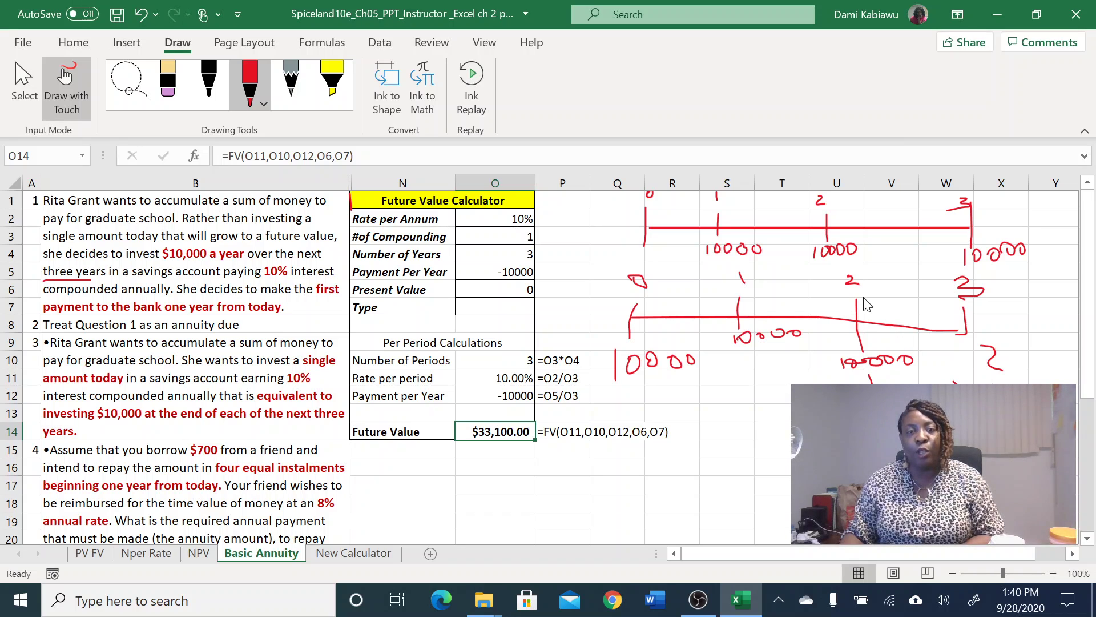
drag(755, 352, 781, 458)
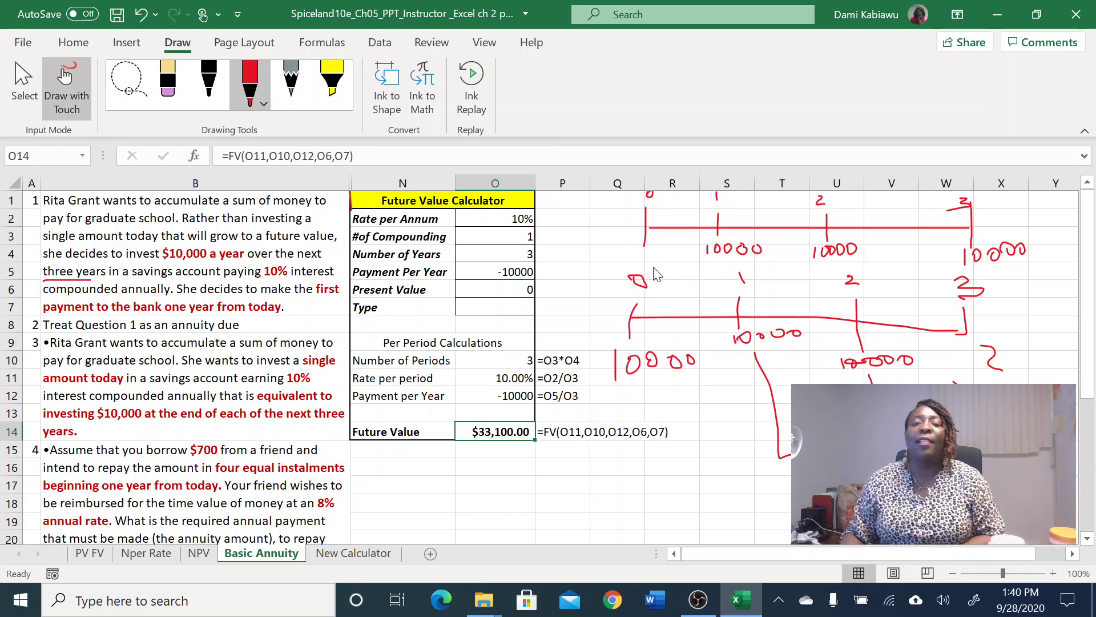
mouse_move(626, 386)
mouse_down()
mouse_move(629, 476)
mouse_move(791, 473)
mouse_up()
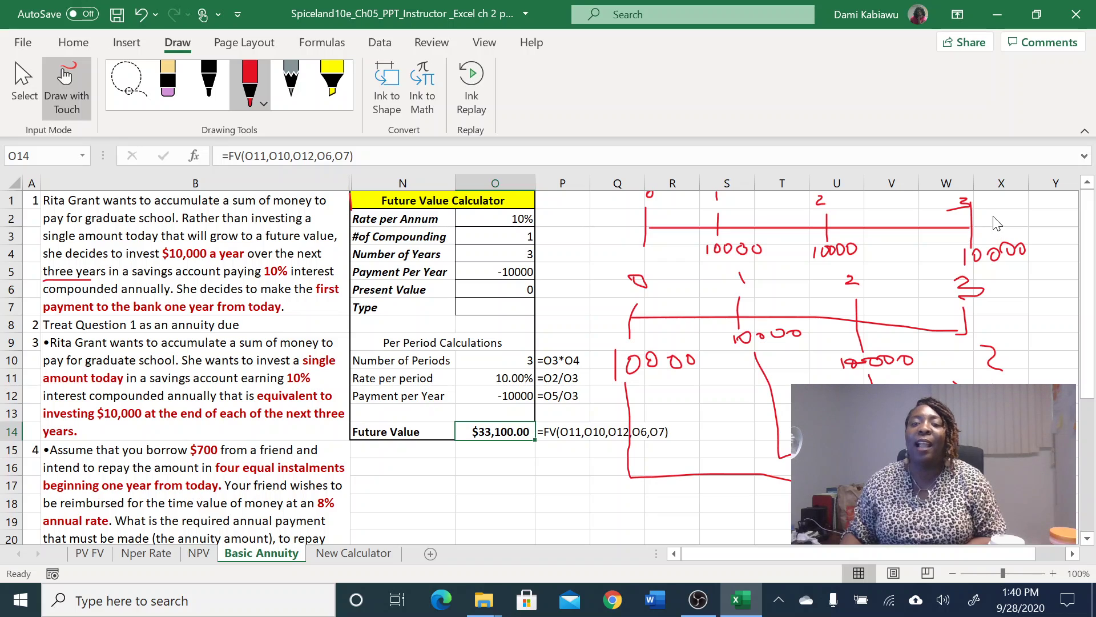
mouse_move(995, 211)
mouse_down()
mouse_move(1019, 216)
mouse_move(1022, 199)
mouse_move(1033, 223)
mouse_up()
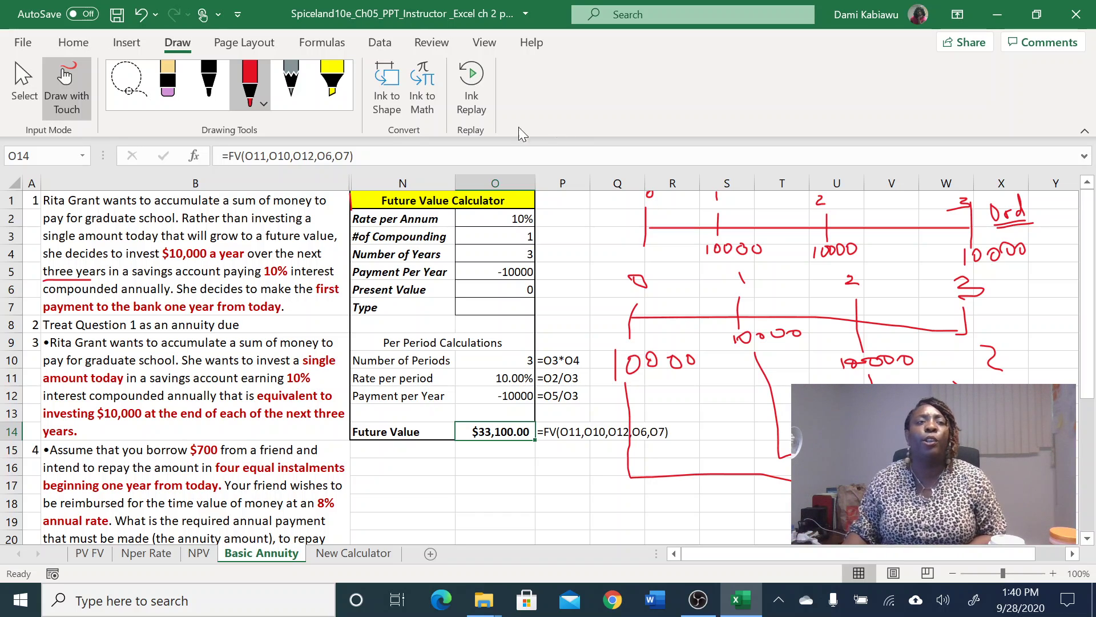
- Erase both red timelines with their annotations and leave drawing mode
click(168, 80)
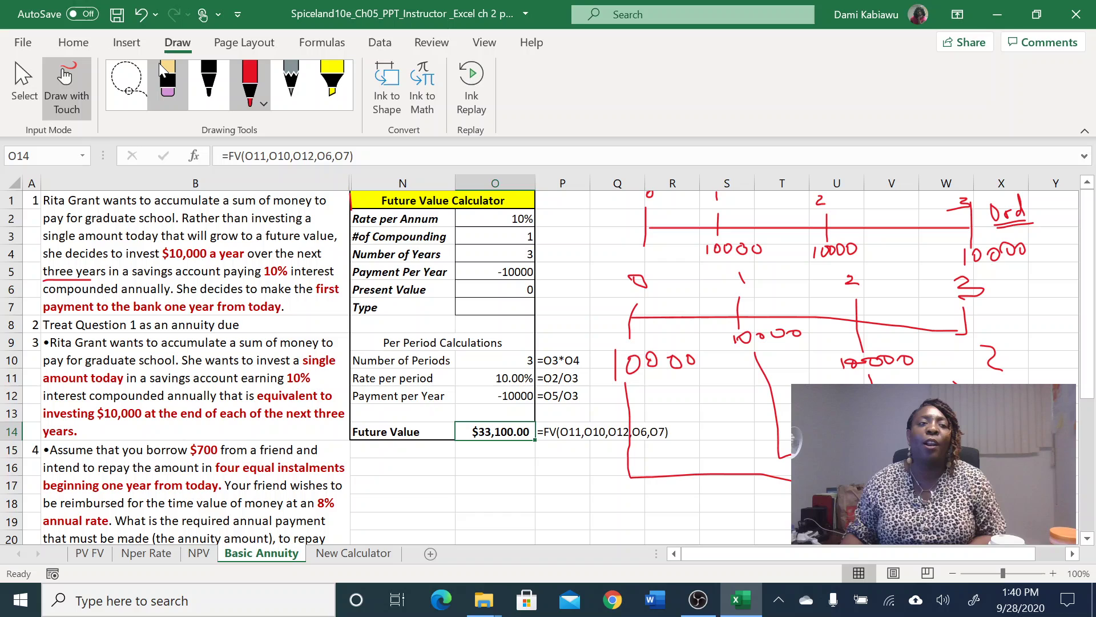
click(645, 228)
click(644, 232)
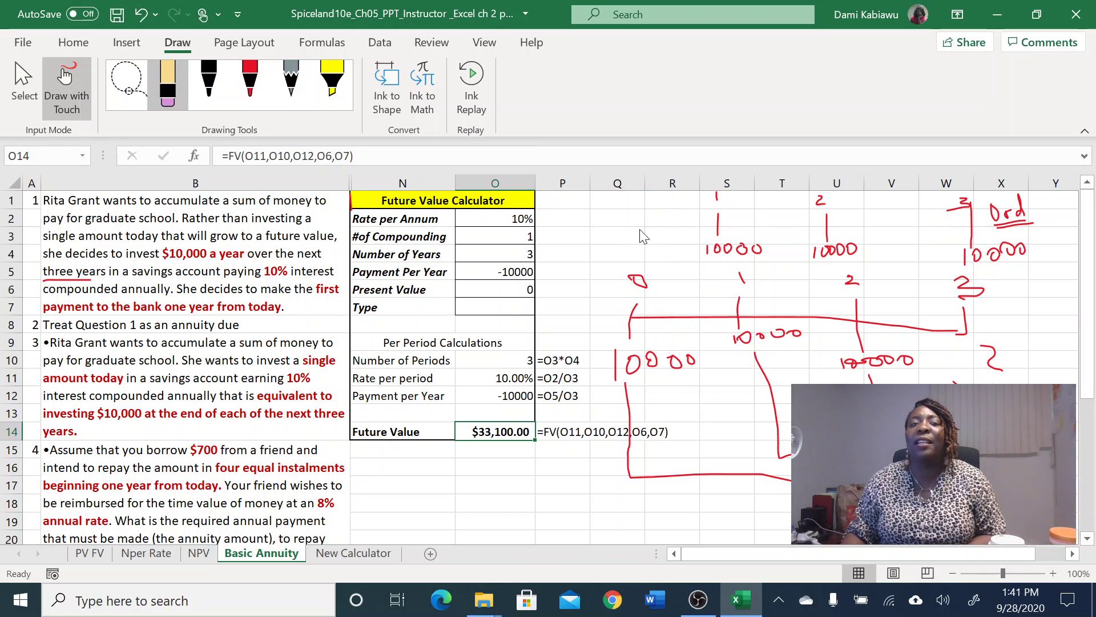
mouse_move(640, 230)
mouse_down()
mouse_move(713, 190)
mouse_move(731, 245)
mouse_move(723, 256)
mouse_move(698, 246)
mouse_move(1040, 246)
mouse_move(1086, 217)
mouse_move(969, 230)
mouse_move(873, 226)
mouse_move(1081, 217)
mouse_move(790, 209)
mouse_move(845, 269)
mouse_move(742, 280)
mouse_move(965, 325)
mouse_move(970, 288)
mouse_move(859, 339)
mouse_move(991, 369)
mouse_move(936, 480)
mouse_move(783, 355)
mouse_move(688, 366)
mouse_move(737, 340)
mouse_move(756, 347)
mouse_move(550, 321)
mouse_move(641, 281)
mouse_up()
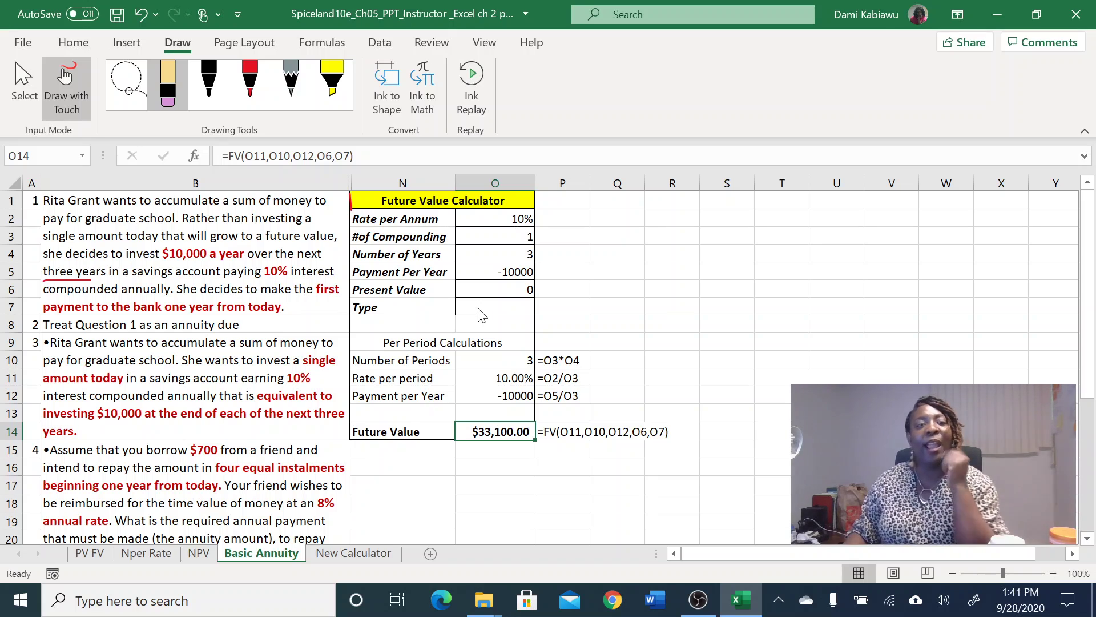
click(66, 87)
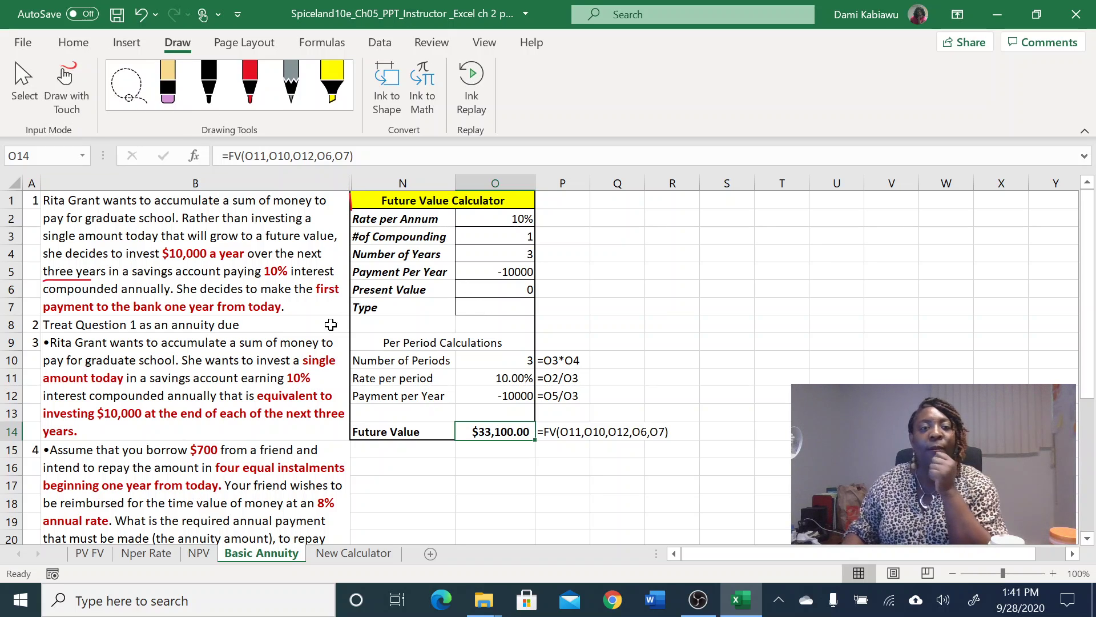
- Enter 0 as the Type in the Future Value Calculator for an ordinary annuity
click(494, 306)
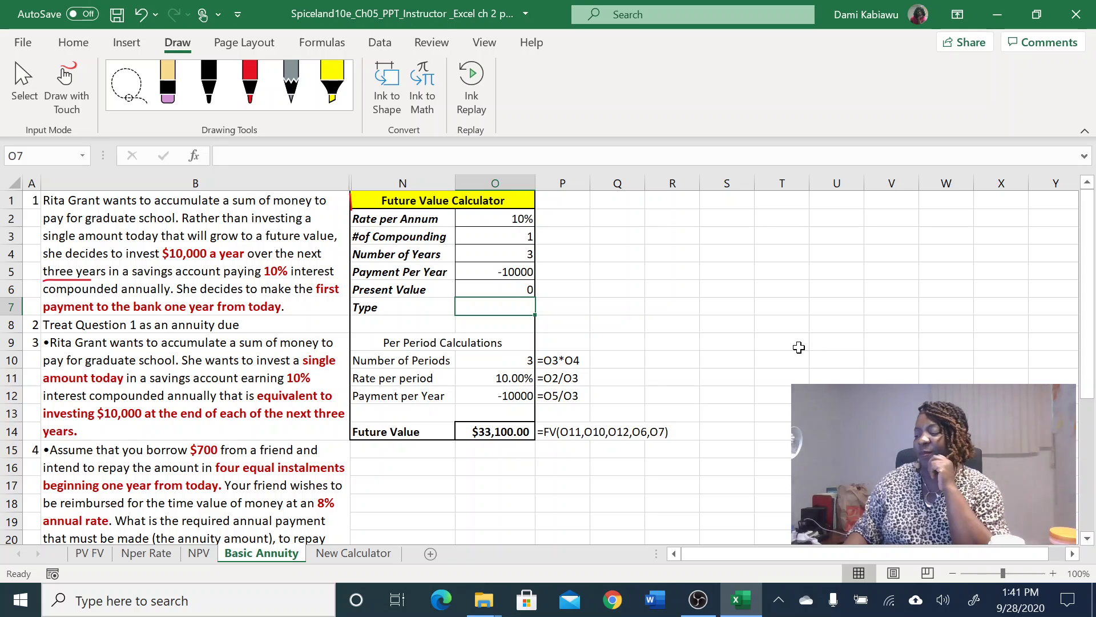
text(0)
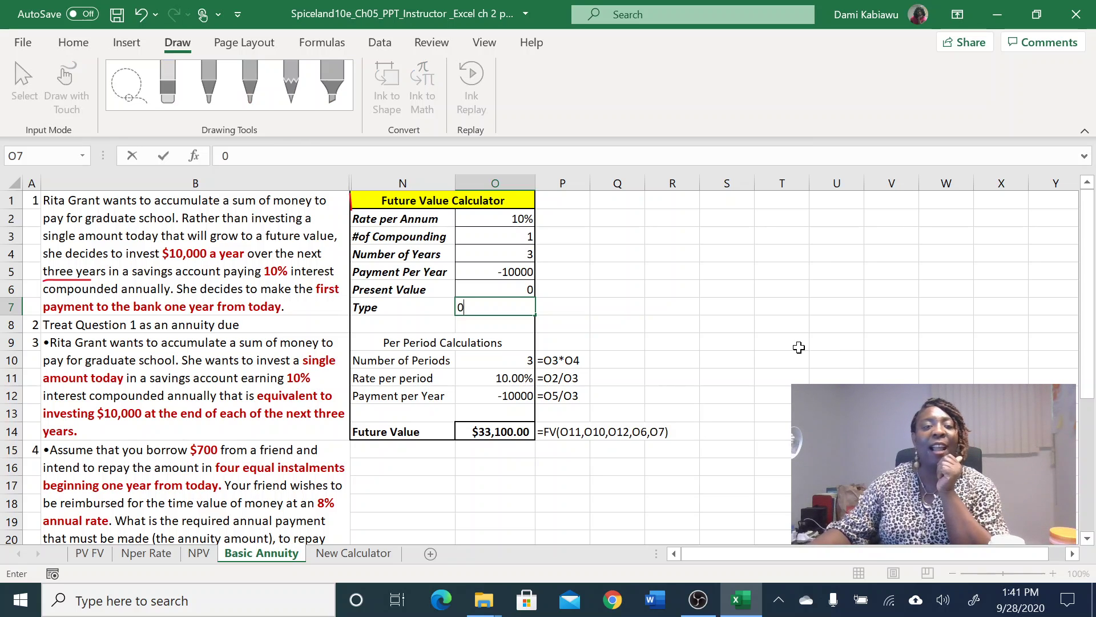
key(Return)
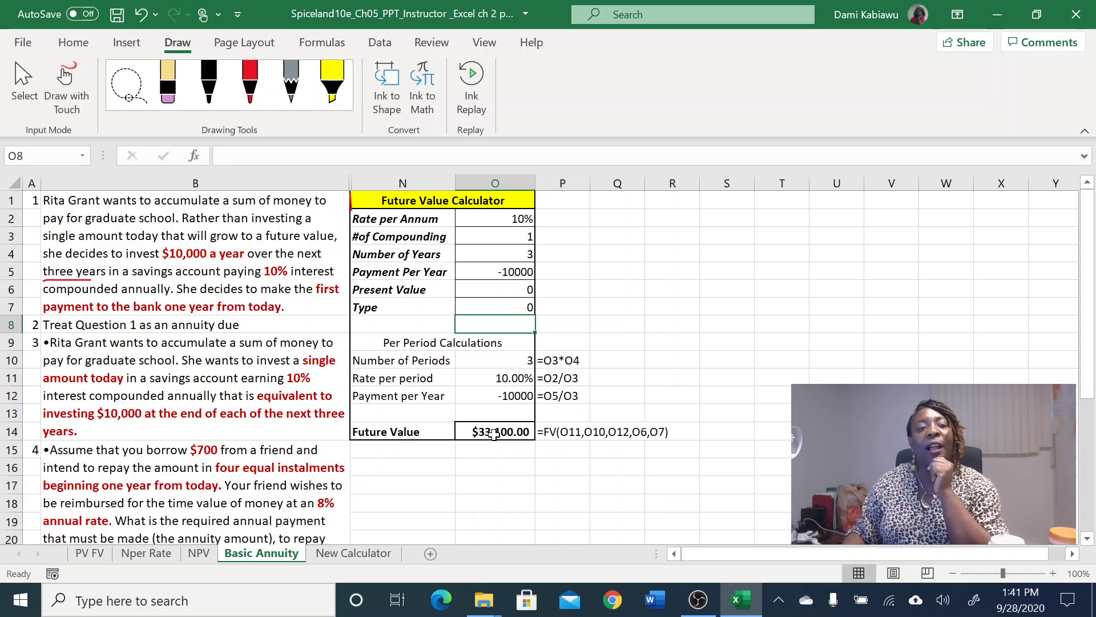
- Change the Type to 1 to treat Question 1 as an annuity due, and select the resulting future value
click(523, 307)
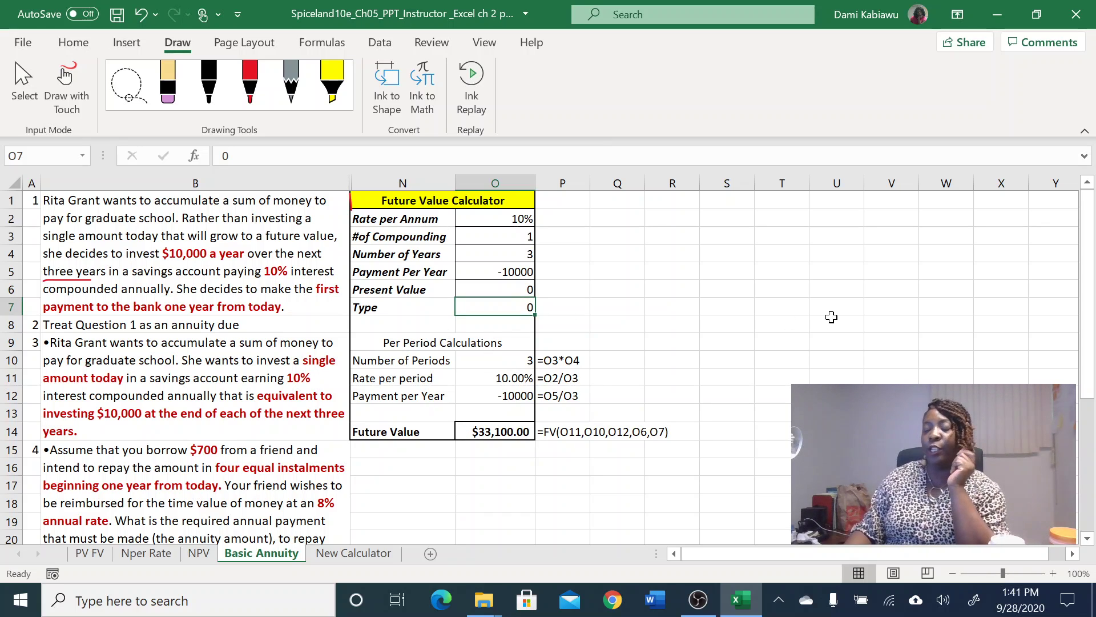
text(1)
key(Return)
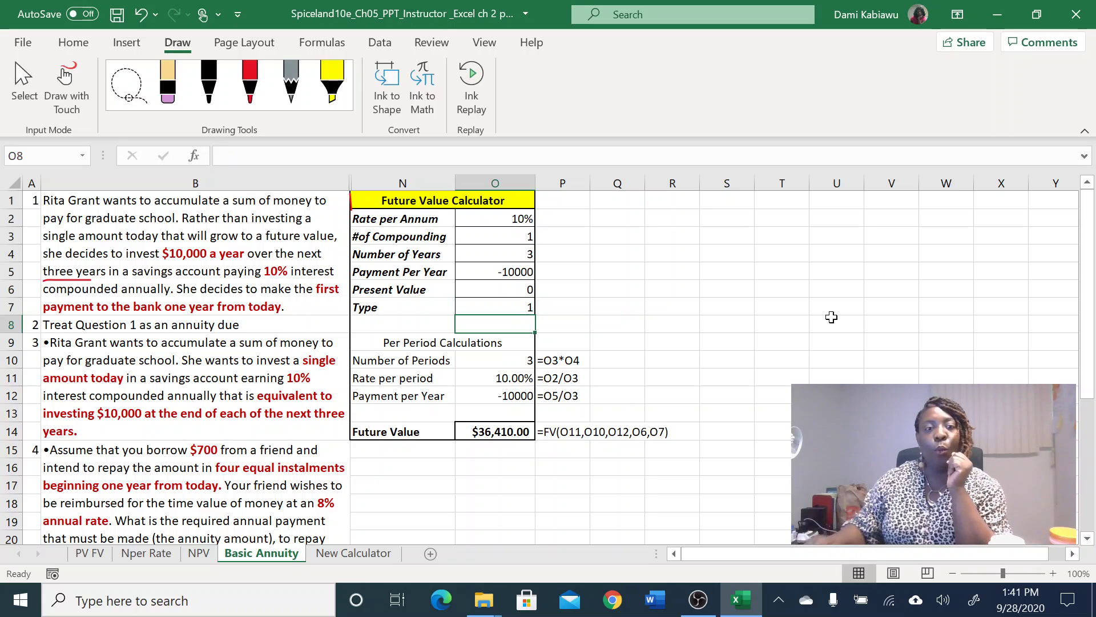
click(481, 432)
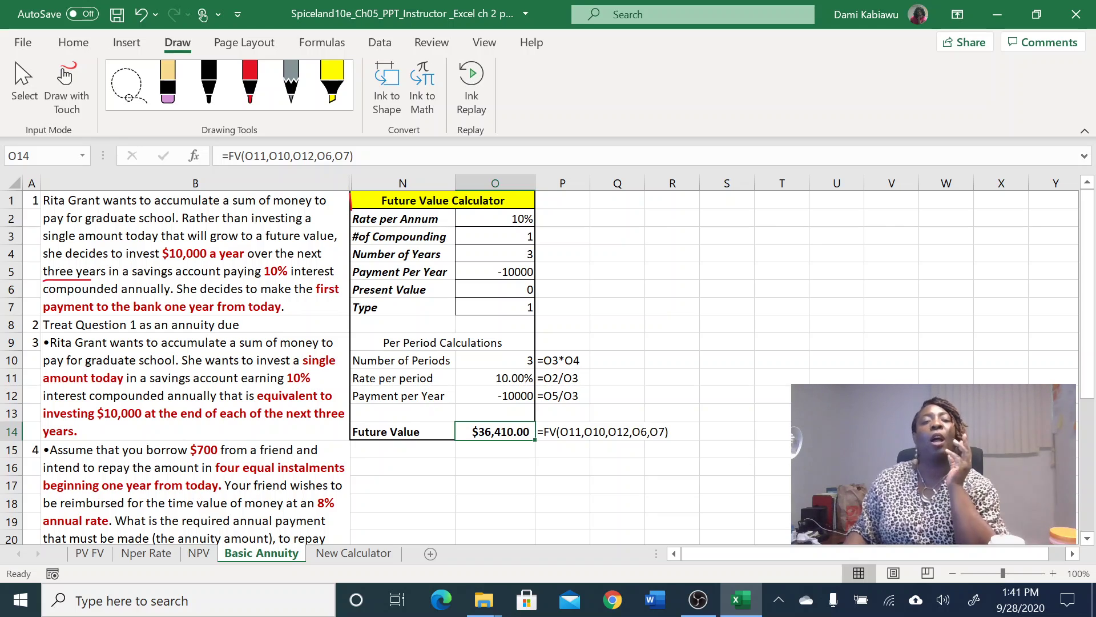
- Set the Type back to 0 to compare with the ordinary annuity's future value
click(486, 304)
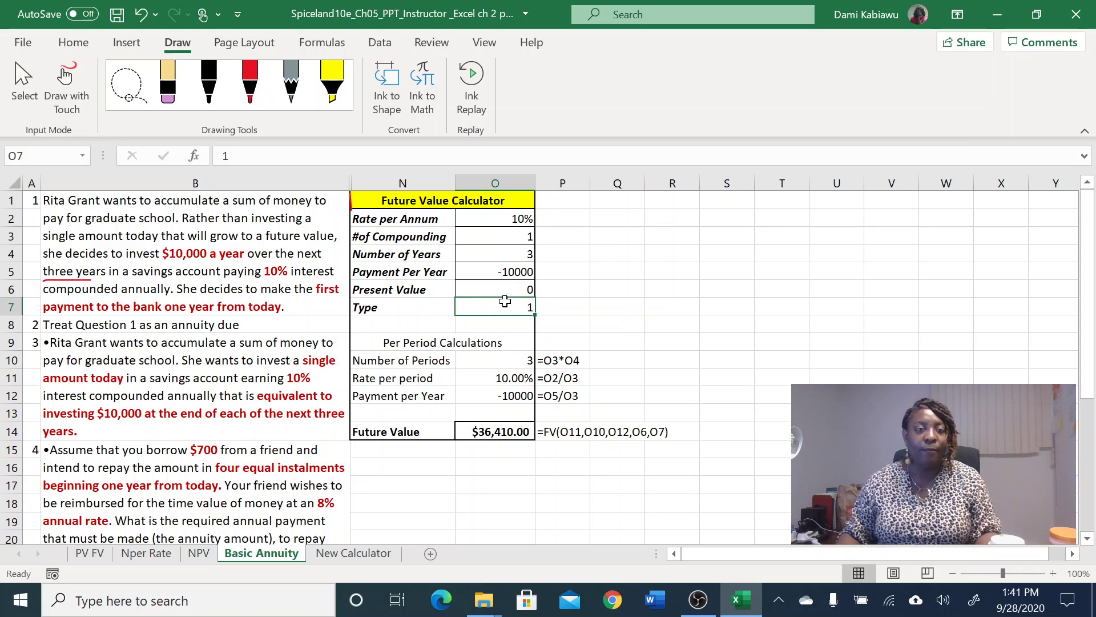
text(0)
key(Return)
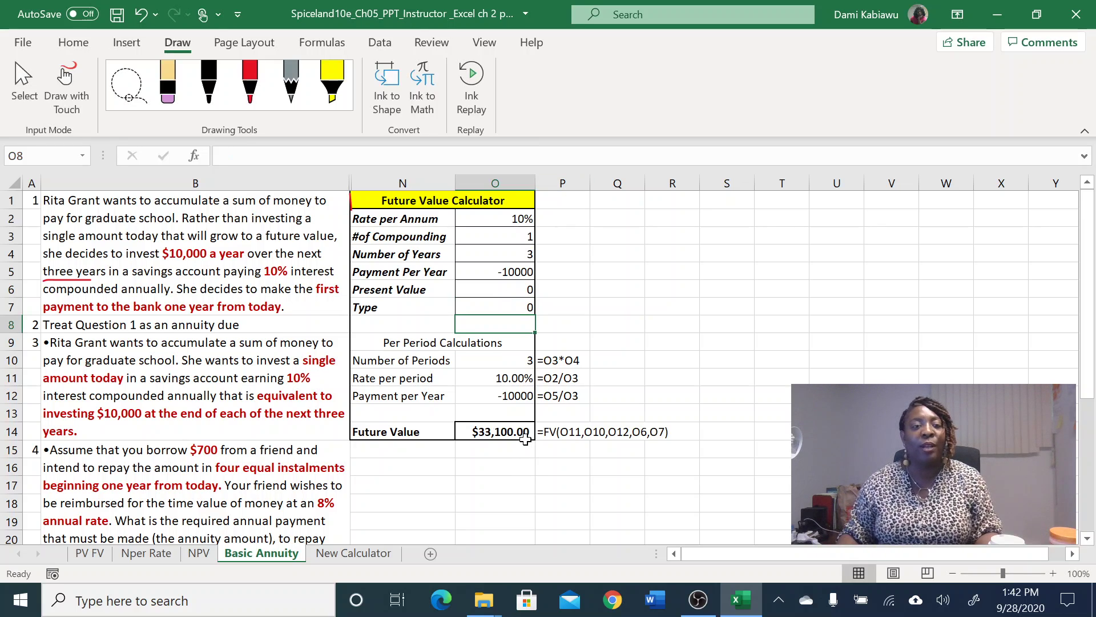
- Set the Type in the Future Value Calculator to 1 for an annuity due
click(511, 307)
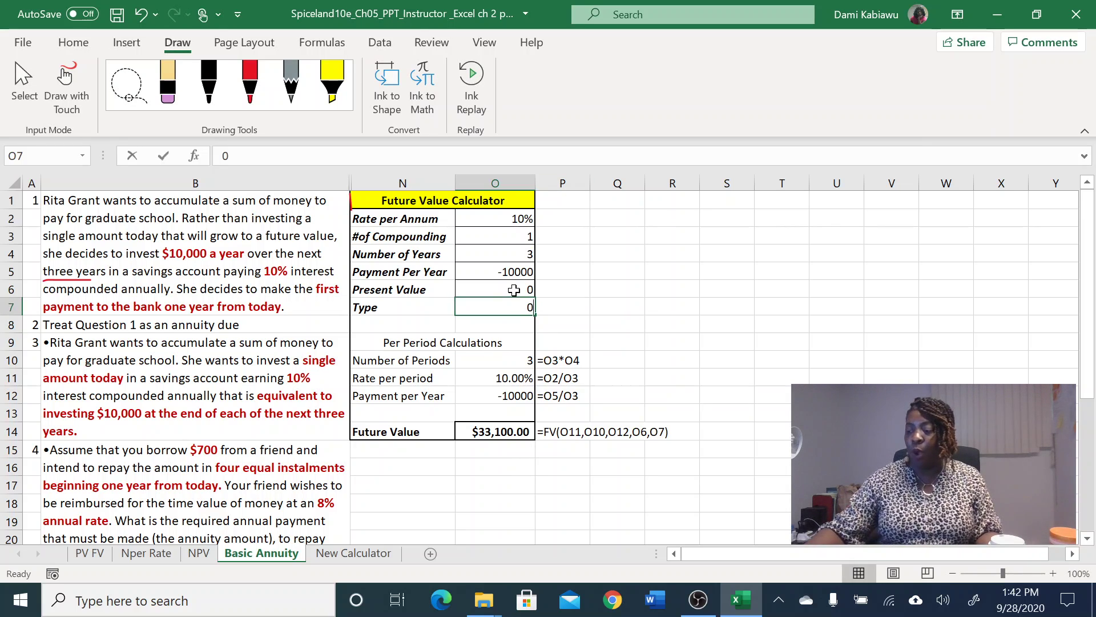
text(1)
key(Return)
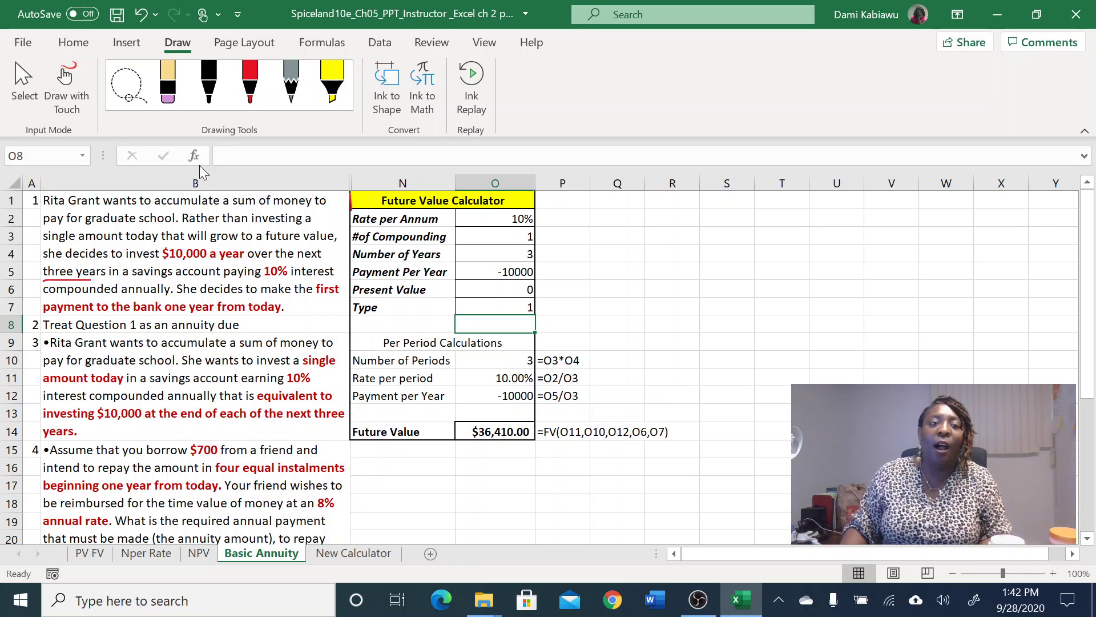
- Unhide the hidden columns between B and N to bring back the Present Value Calculator
drag(360, 181, 339, 180)
right_click(339, 181)
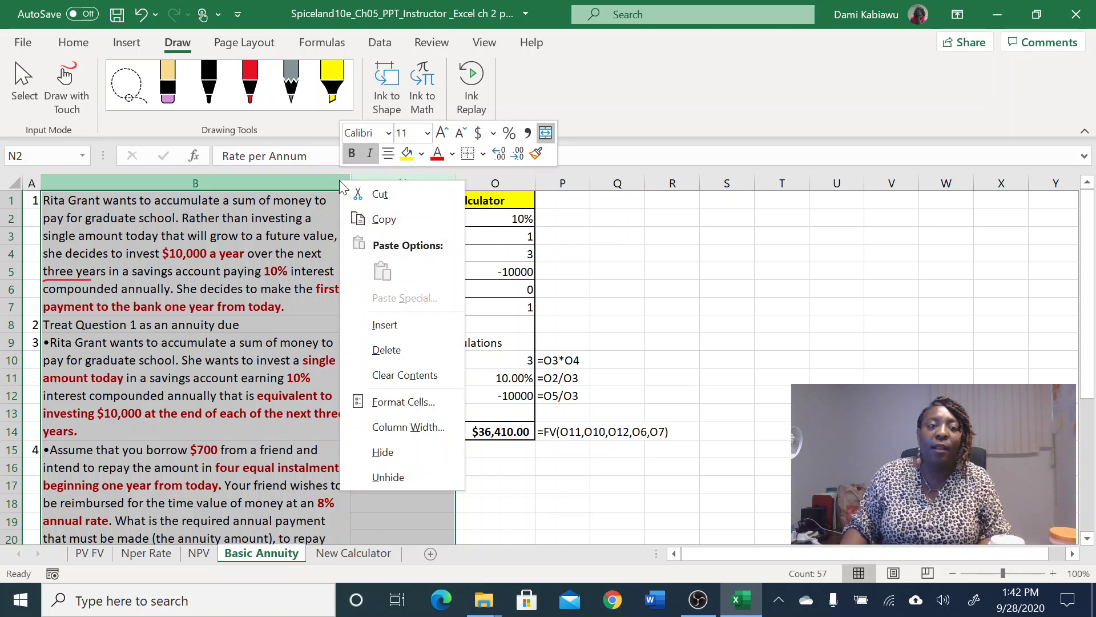
click(388, 477)
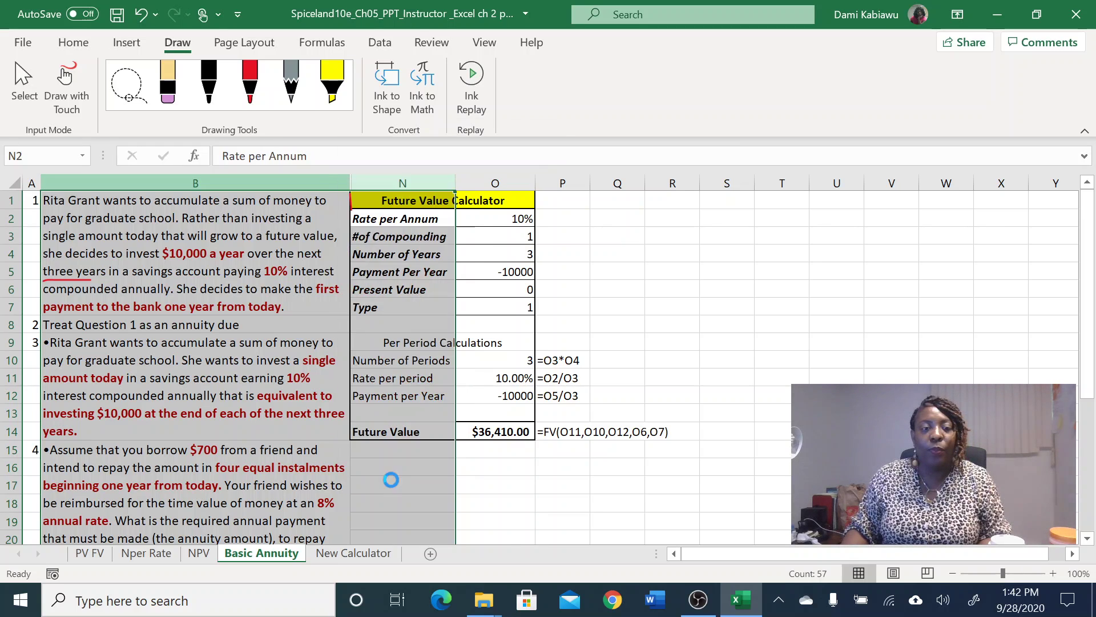
click(533, 287)
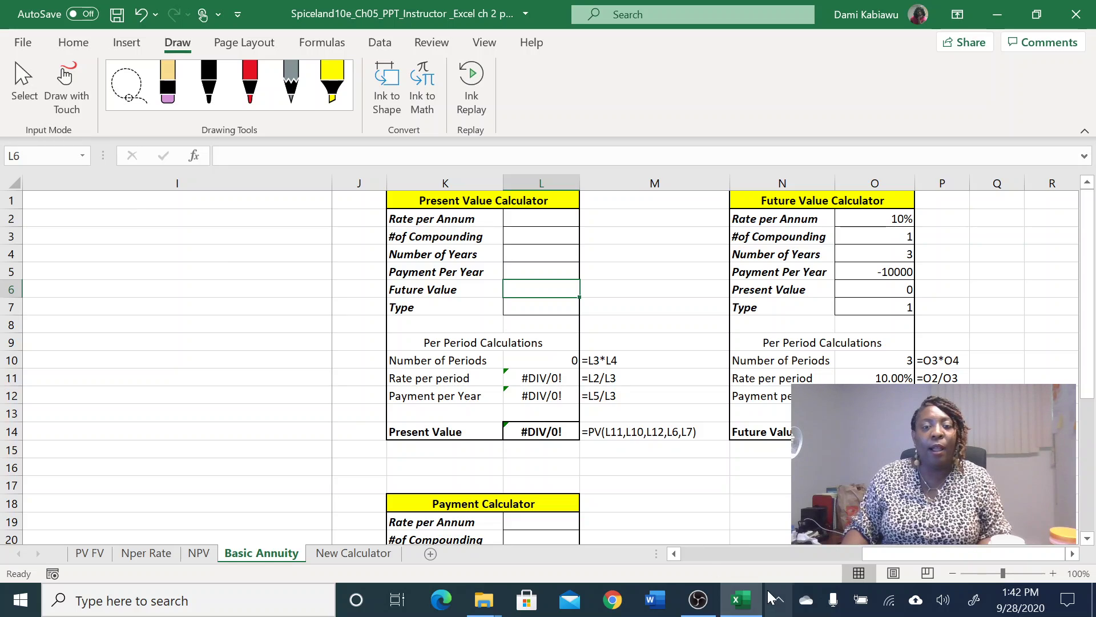
drag(880, 554, 632, 544)
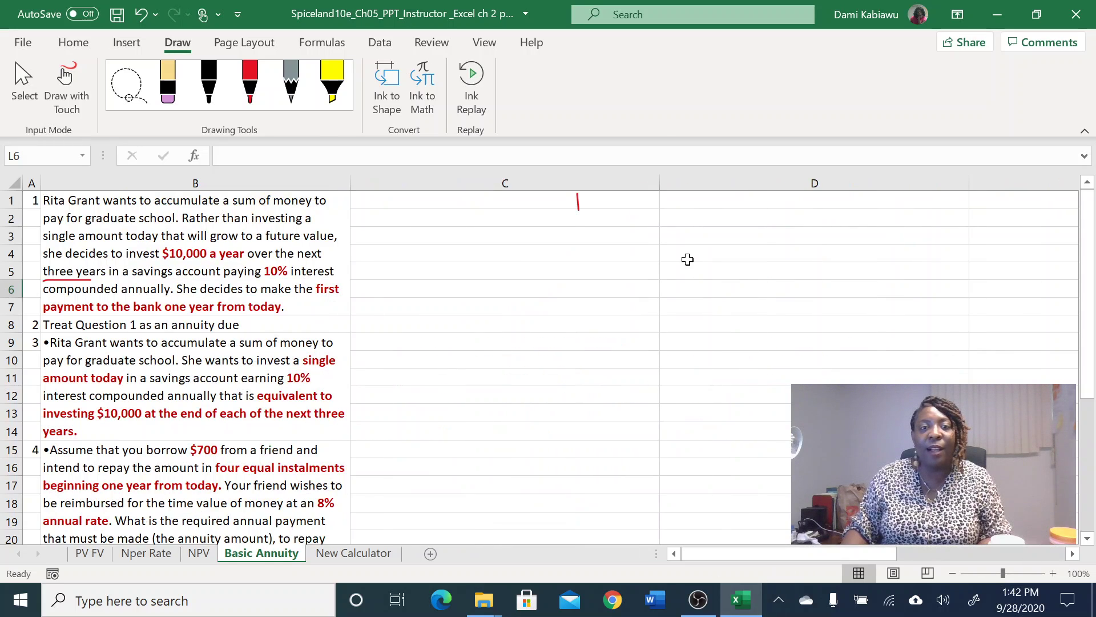
- Narrow the wide blank columns beside the questions and hide columns C through J
drag(658, 186, 418, 182)
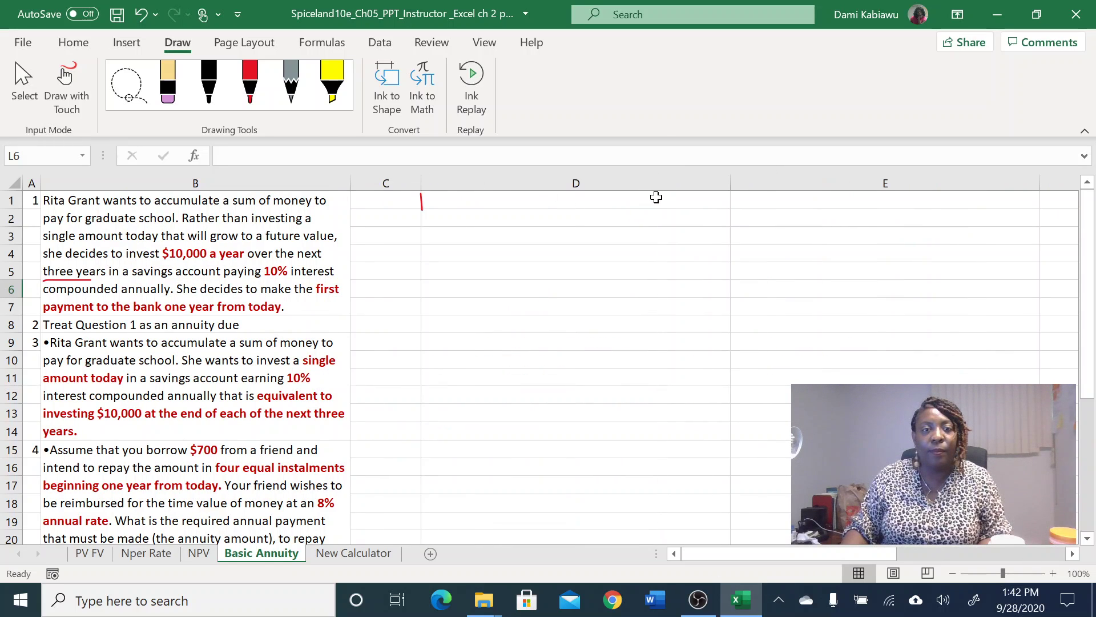
click(707, 186)
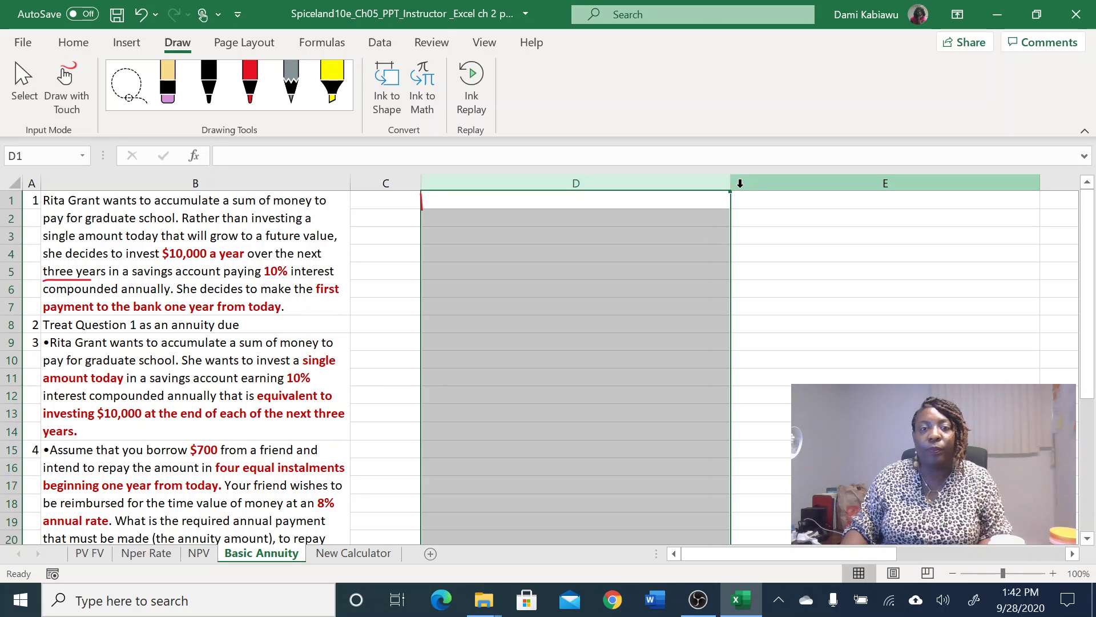
drag(731, 186, 511, 186)
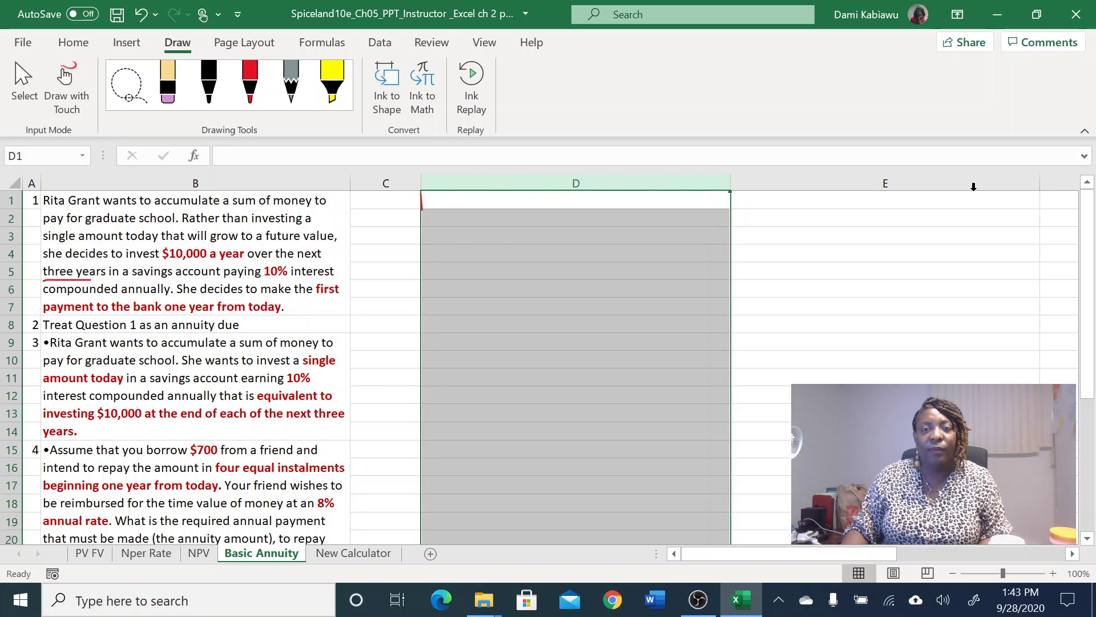
drag(809, 181, 677, 198)
click(895, 186)
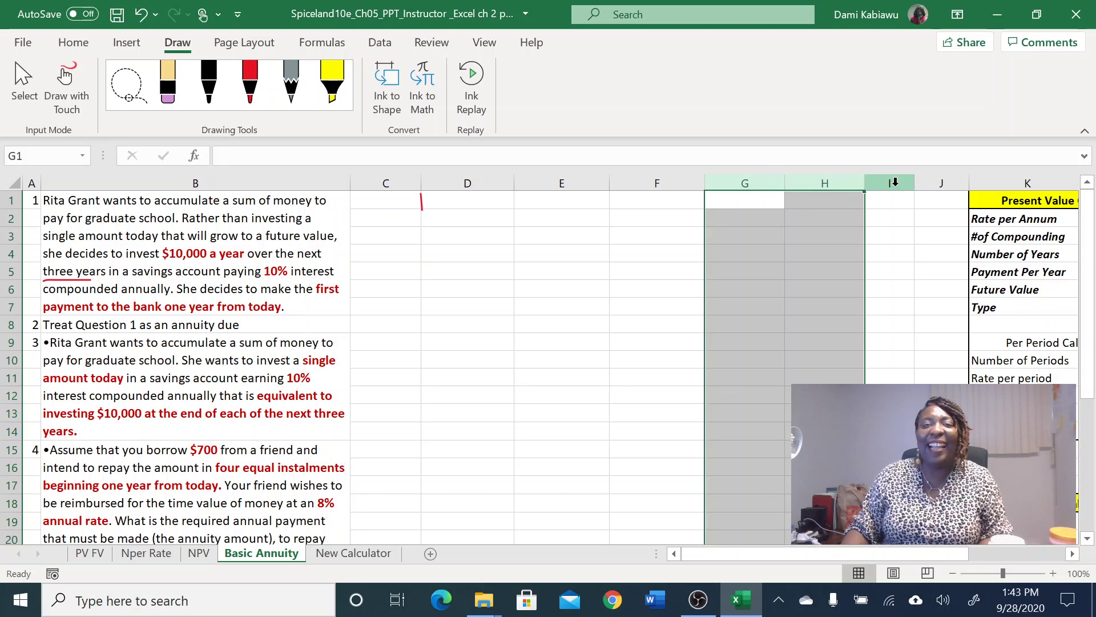
drag(924, 182, 416, 181)
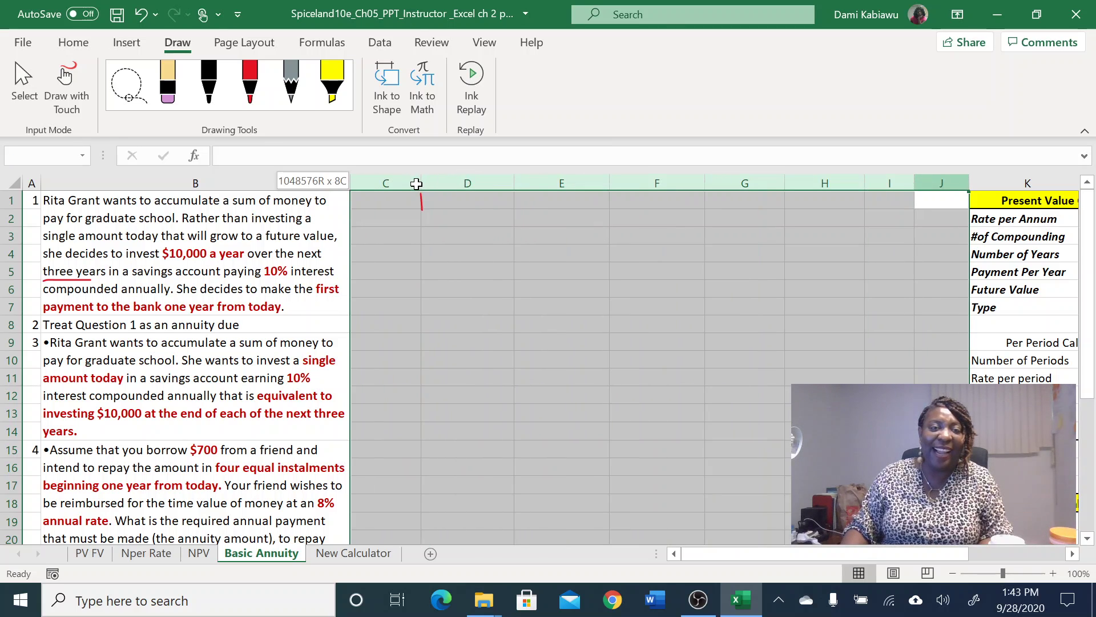
right_click(419, 191)
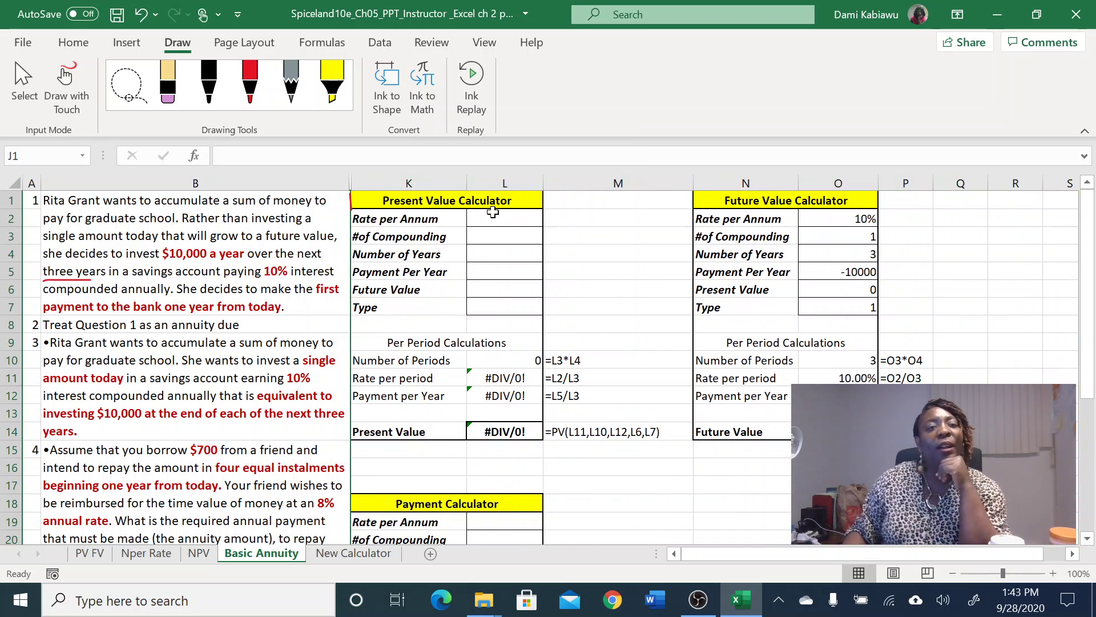
- For Question 3, enter a 10% rate per annum, 1 compounding and 3 years in the Present Value Calculator
click(93, 401)
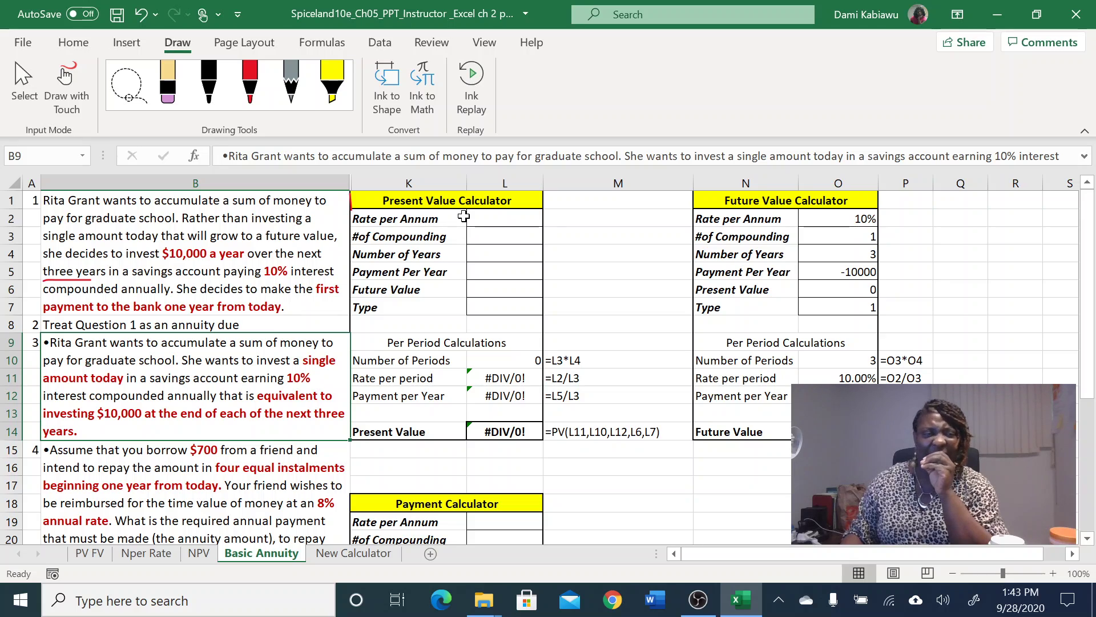
click(514, 219)
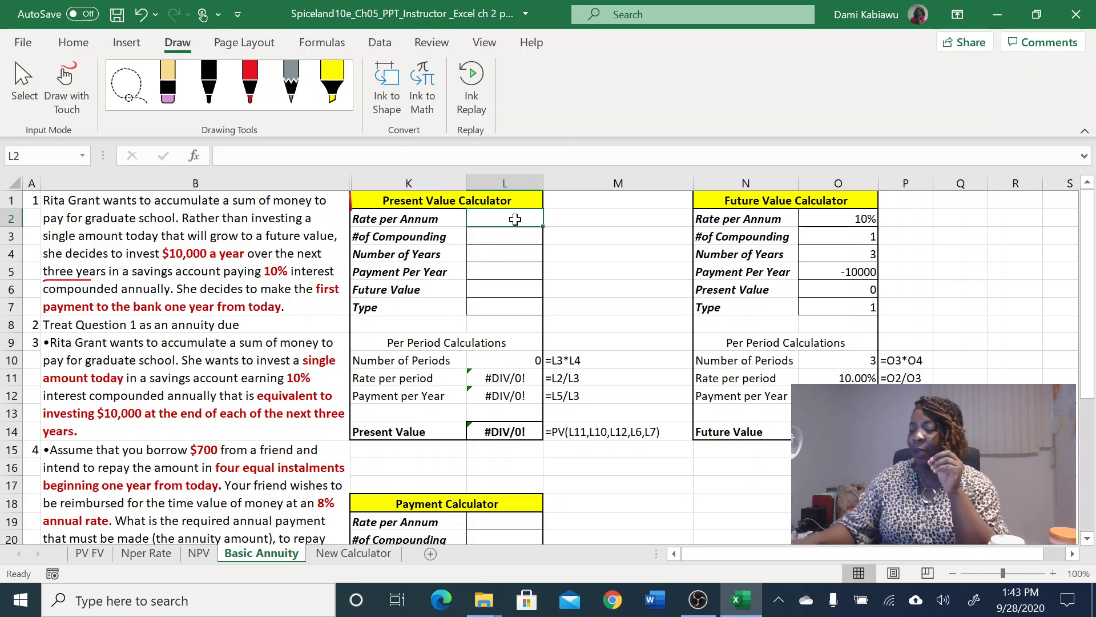
text(10)
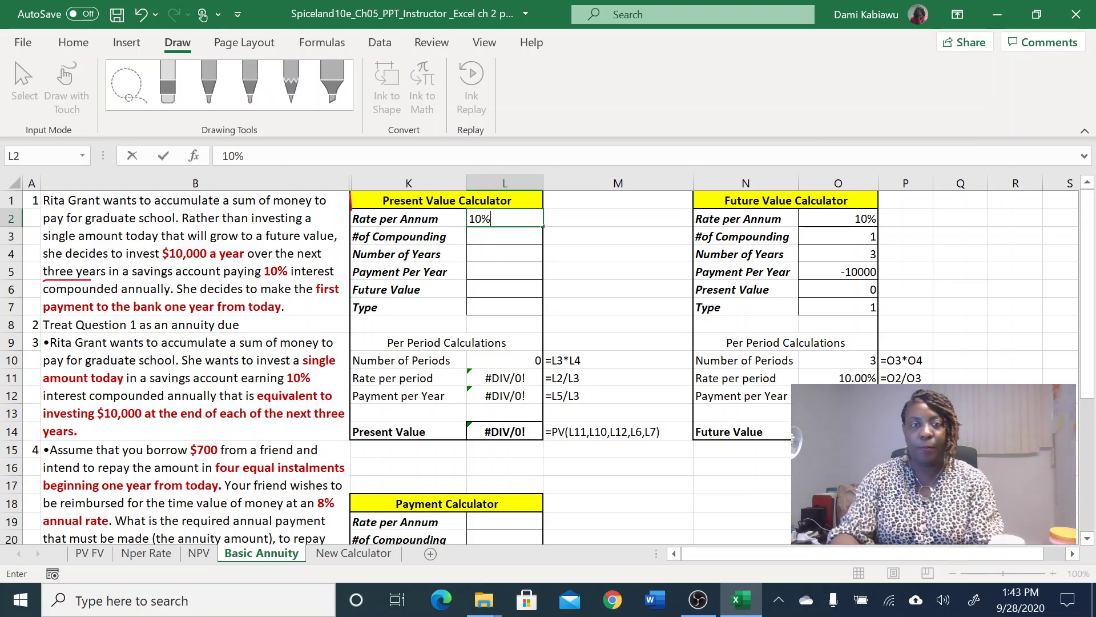
key(Return)
text(1)
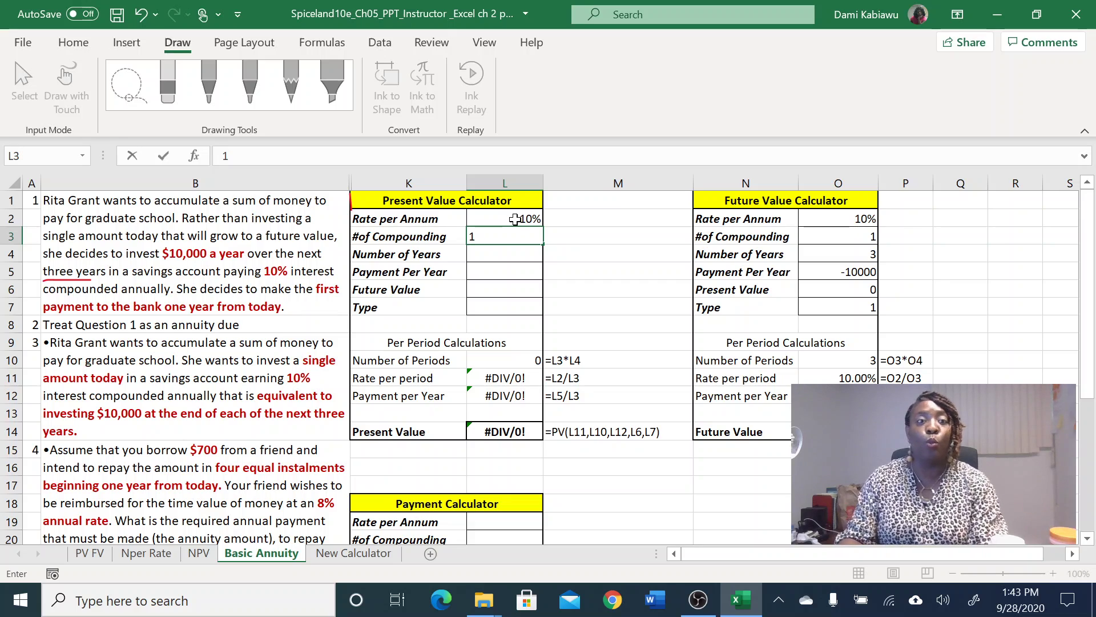
key(Return)
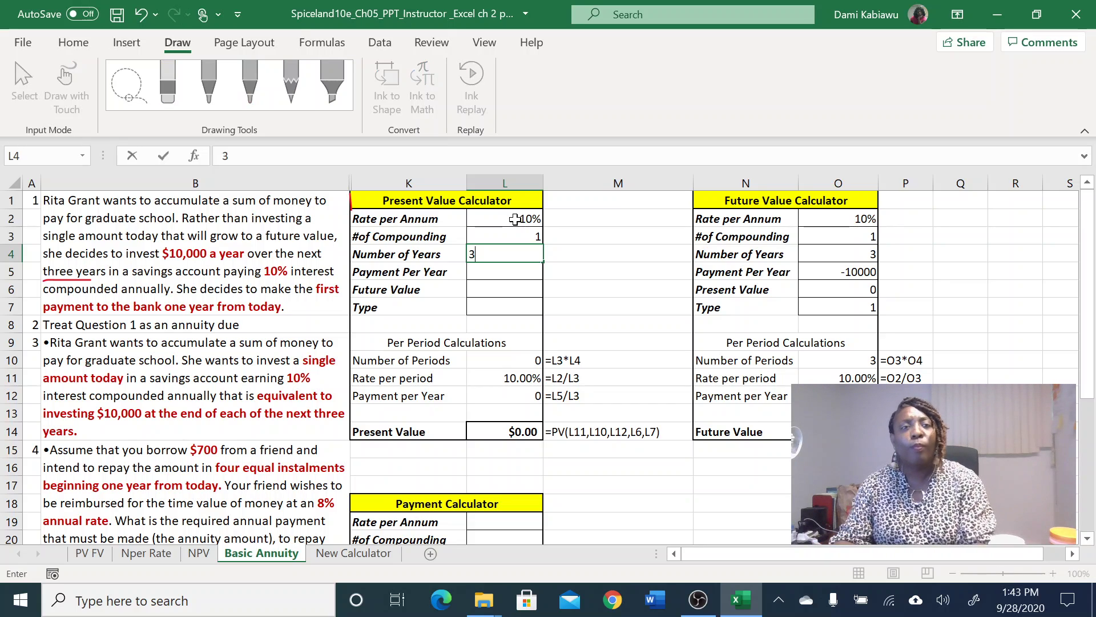
text(3)
key(Return)
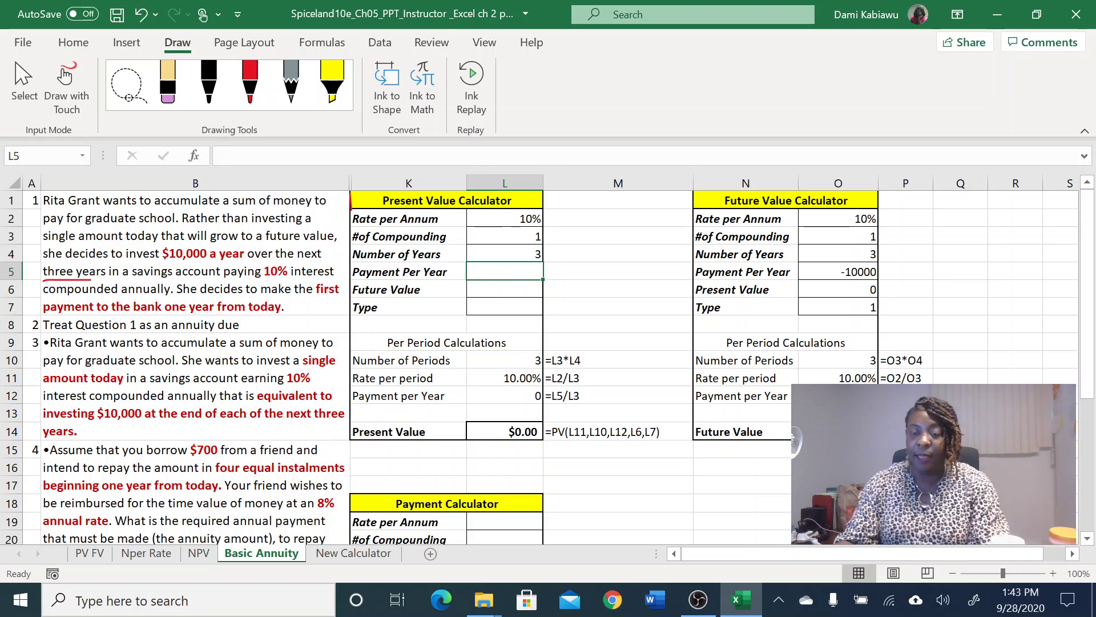
- Enter -10000 as Payment Per Year, 0 as Future Value and 0 as Type in the Present Value Calculator, and select the resulting present value
text(-)
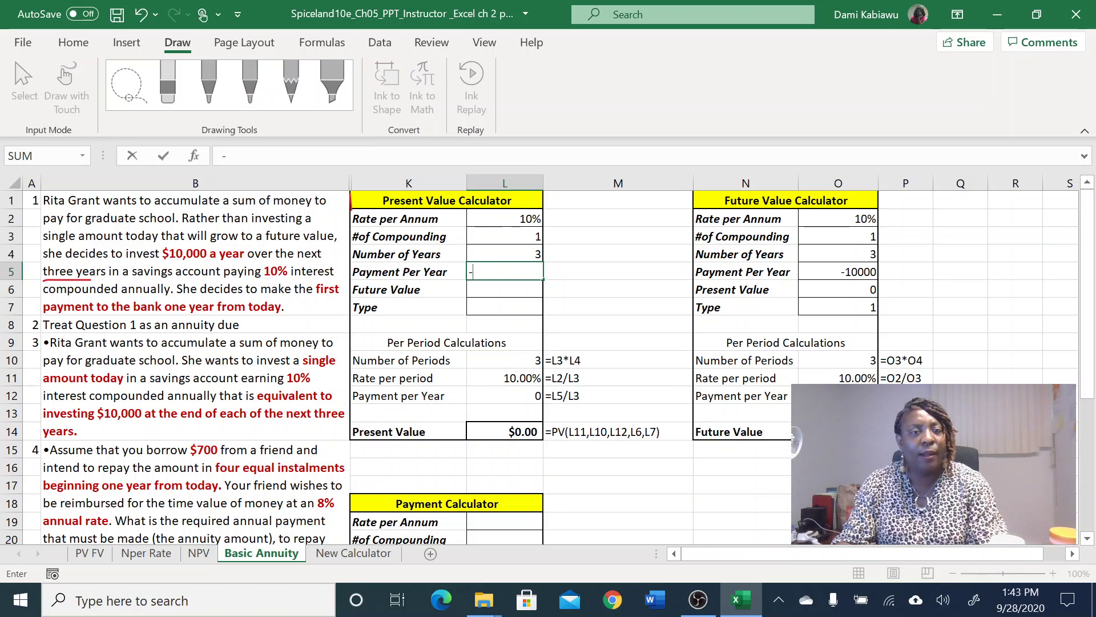
text(10000)
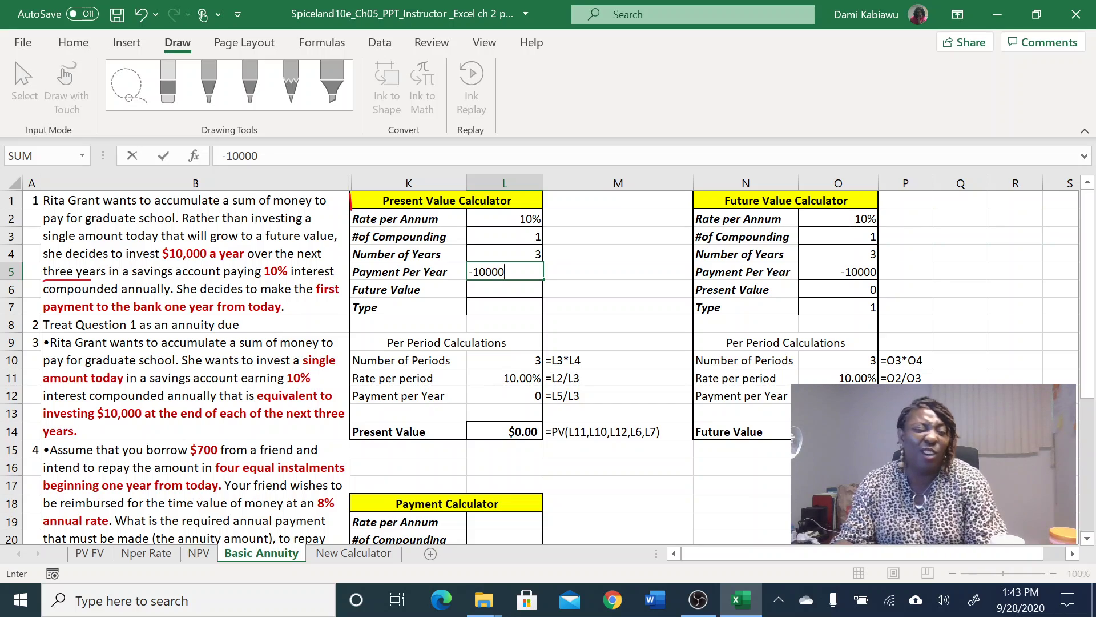
key(Return)
text(0)
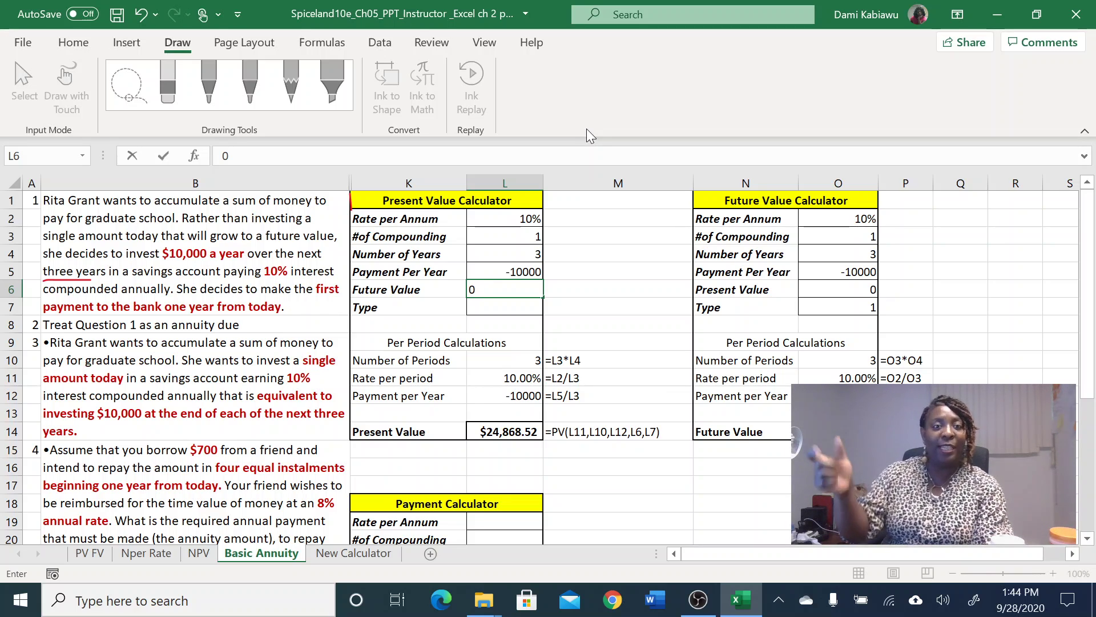
key(Return)
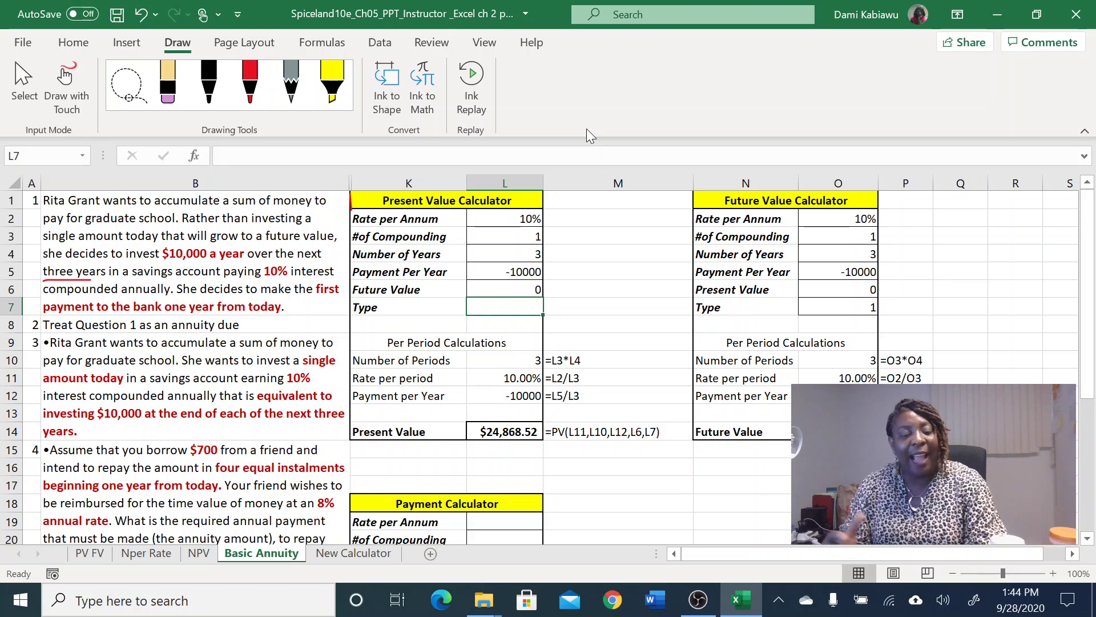
text(0)
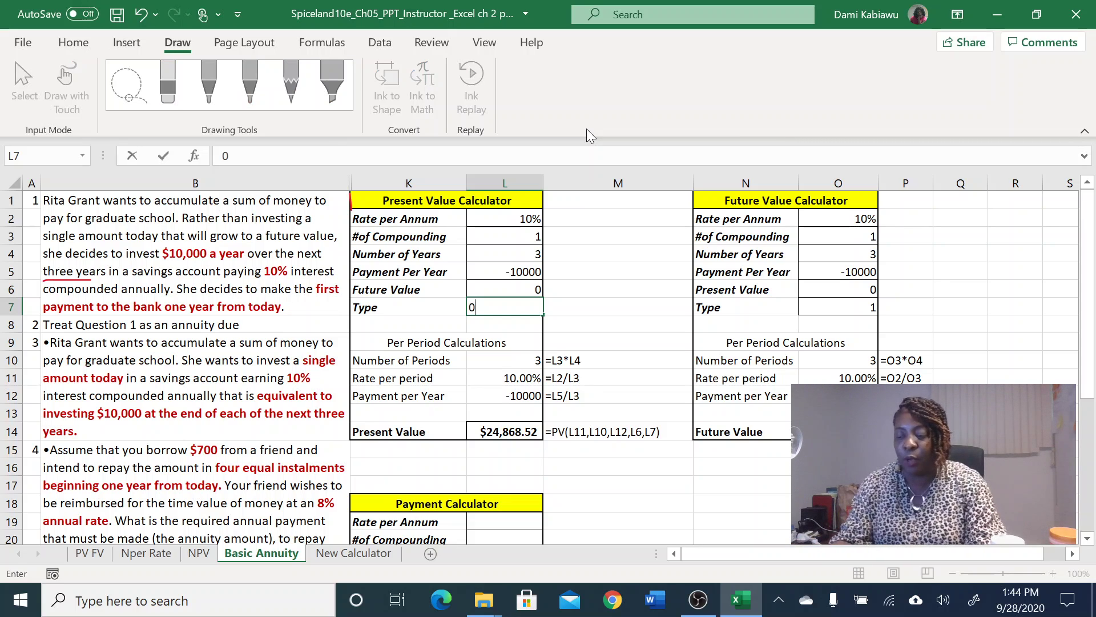
key(Return)
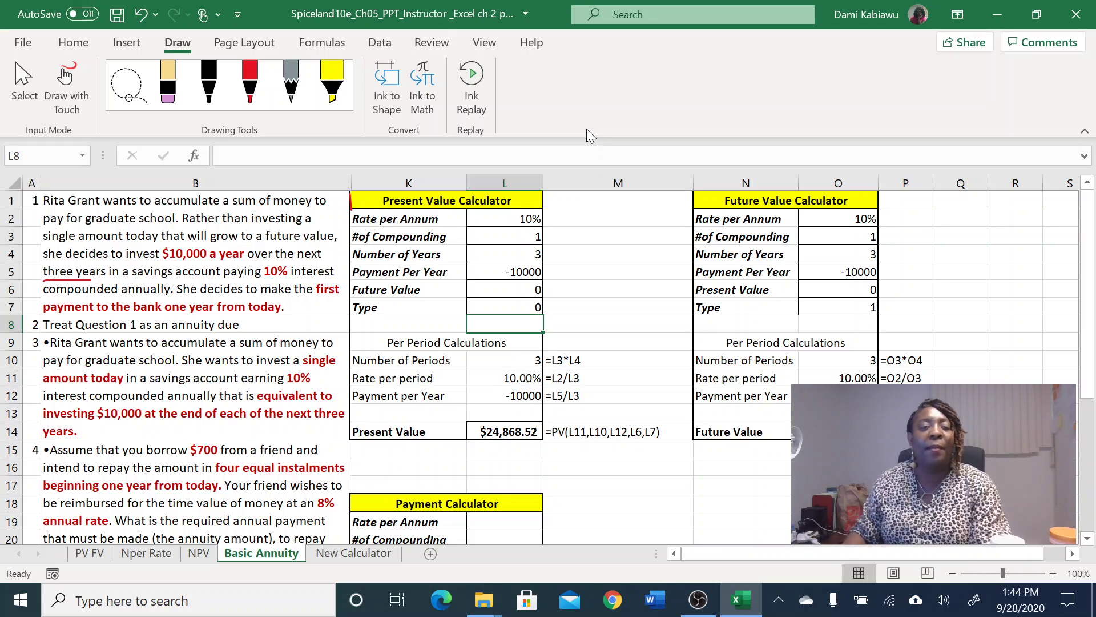
click(508, 428)
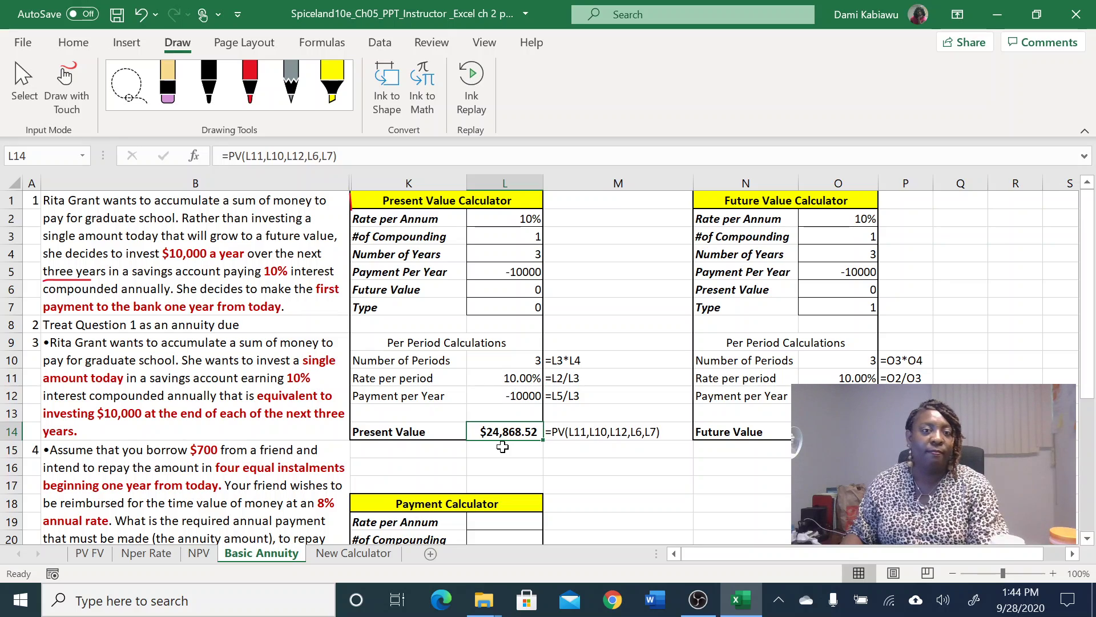
- Change the Type in the Present Value Calculator to 1 for an annuity due
click(503, 302)
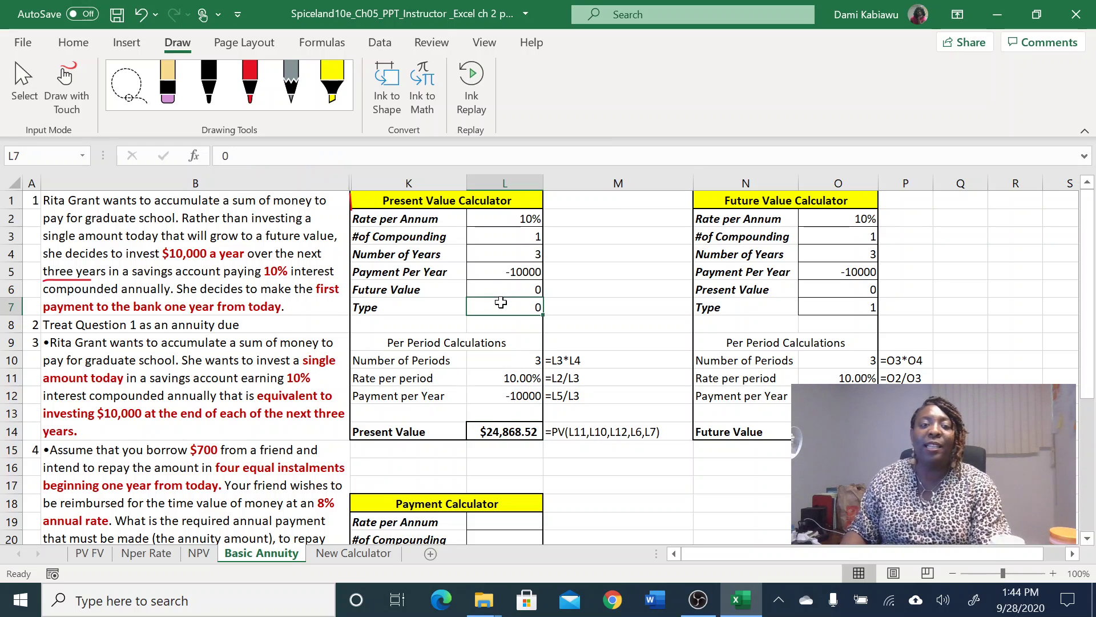
text(1)
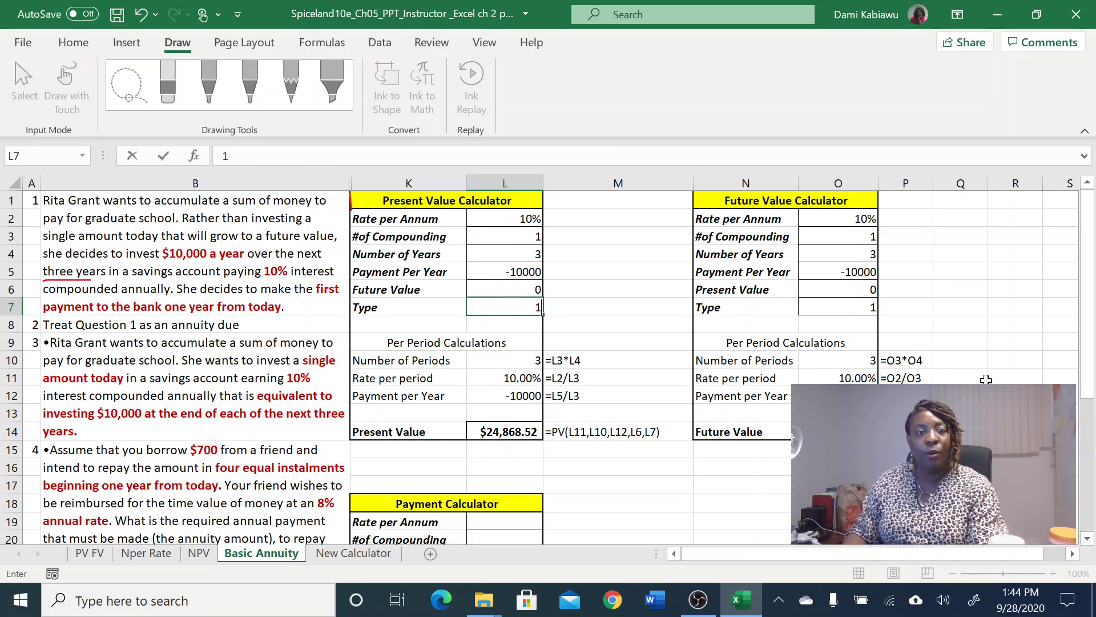
key(Return)
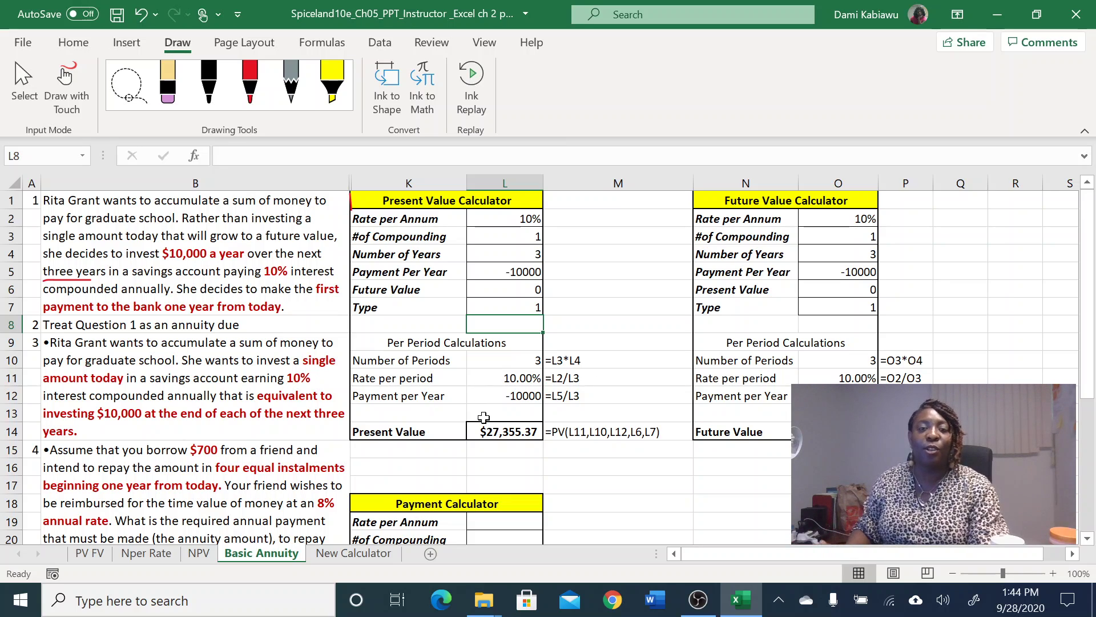
- Compare the Type settings and the results of the Present Value and Future Value Calculators
click(513, 306)
click(832, 303)
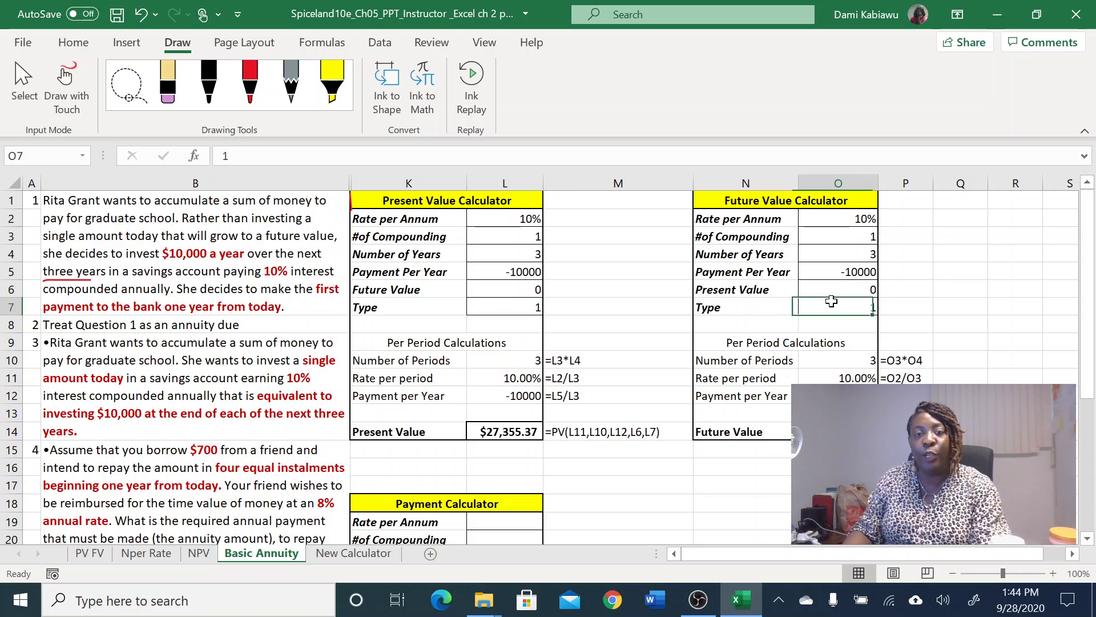
click(501, 435)
click(833, 432)
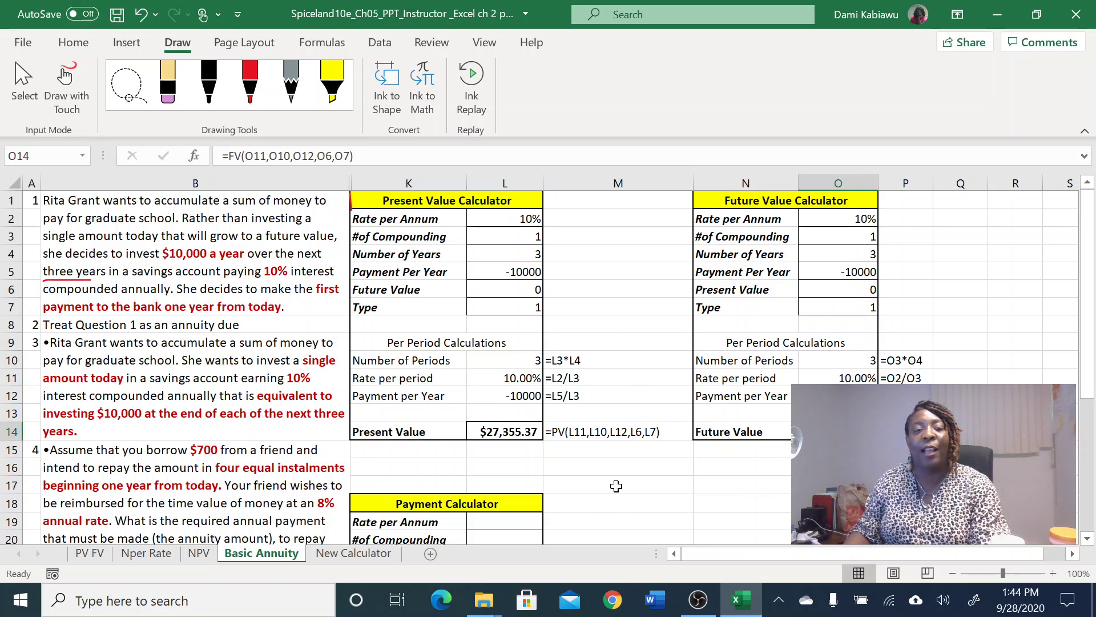
- Label cell M16 as FV and narrow column M to bring the two calculators closer together
click(669, 471)
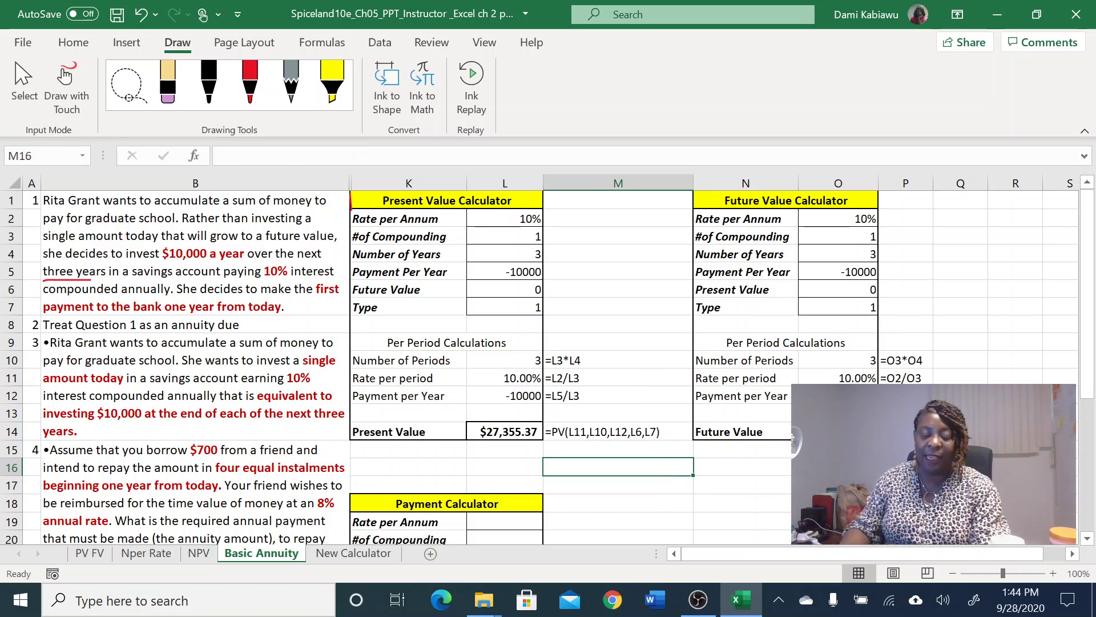
text(FV)
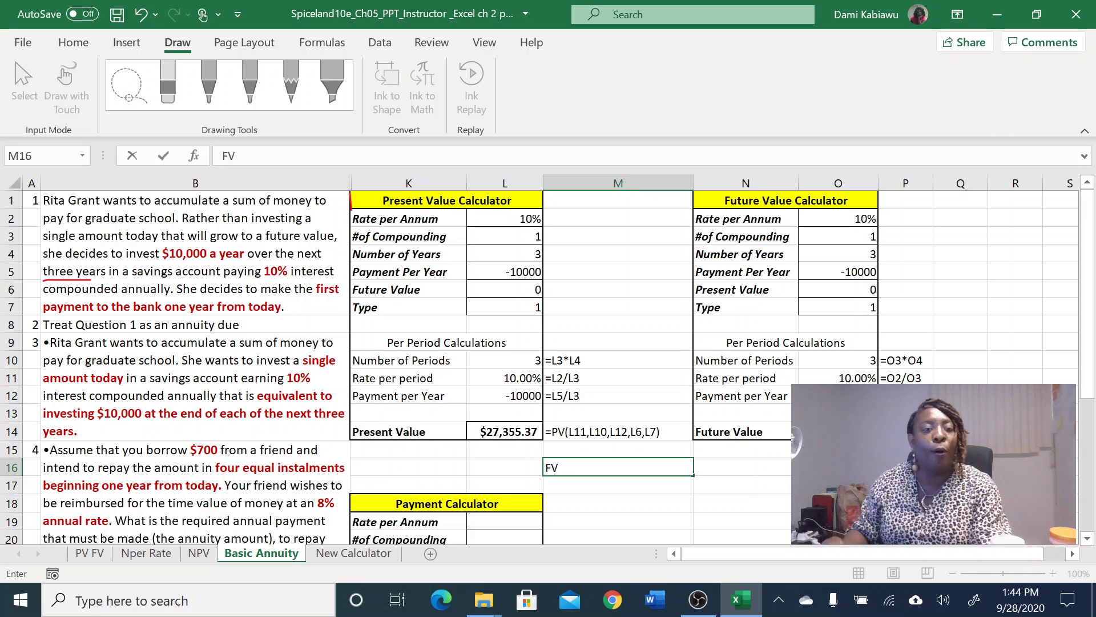
click(685, 183)
drag(693, 183, 618, 184)
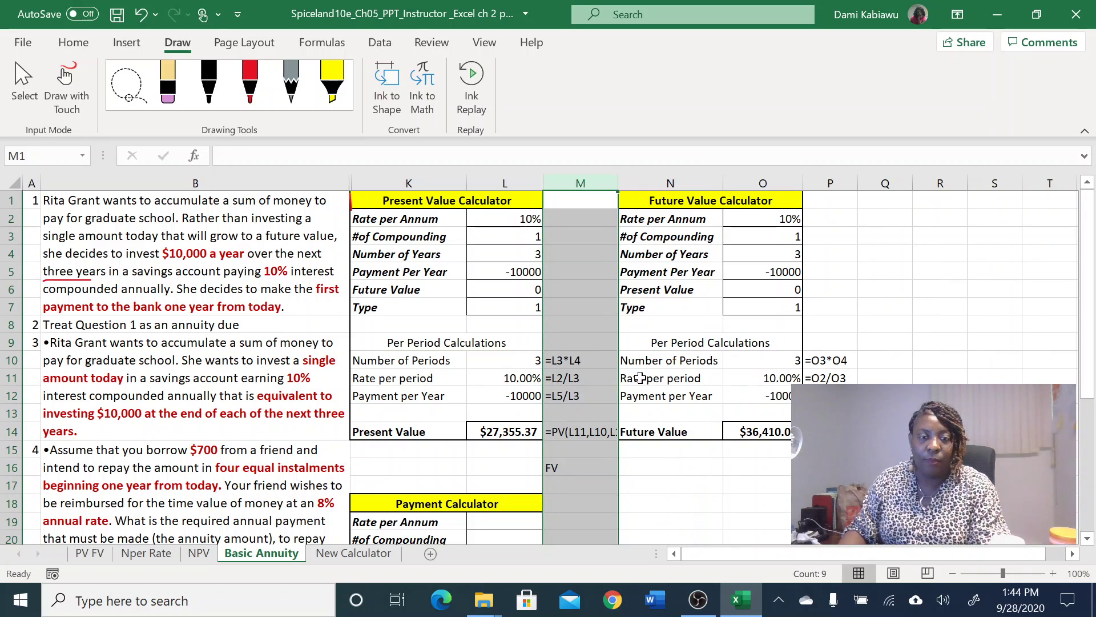
- Calculate the future value of the Present Value Calculator's result in cell N16 with =FV(10%,3,0,-L14,1)
click(578, 469)
click(683, 468)
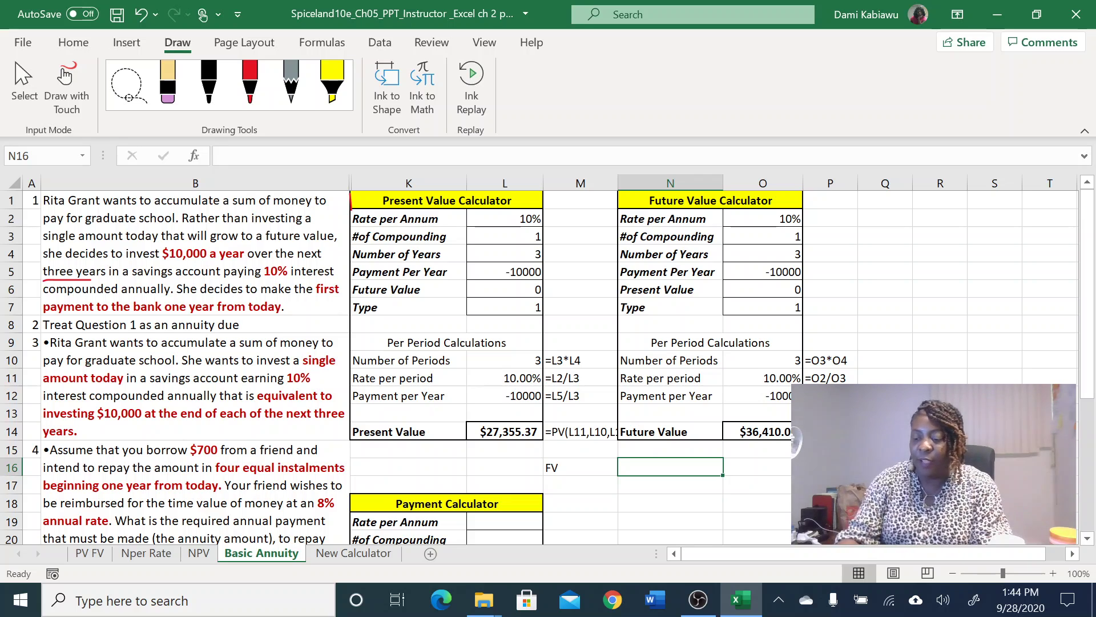
text(=)
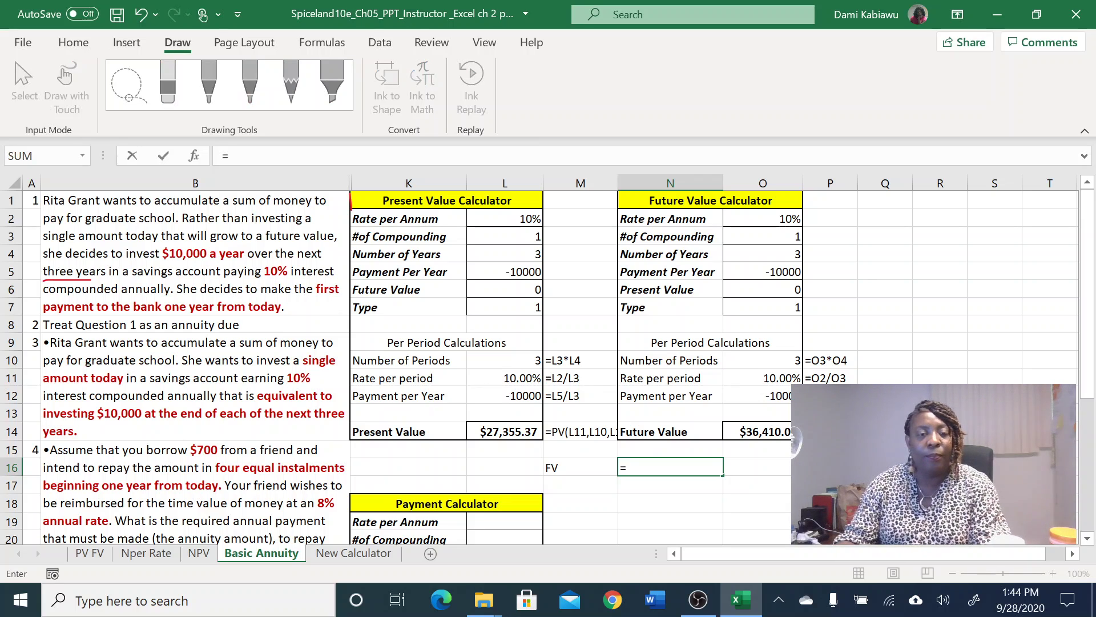
text(fv()
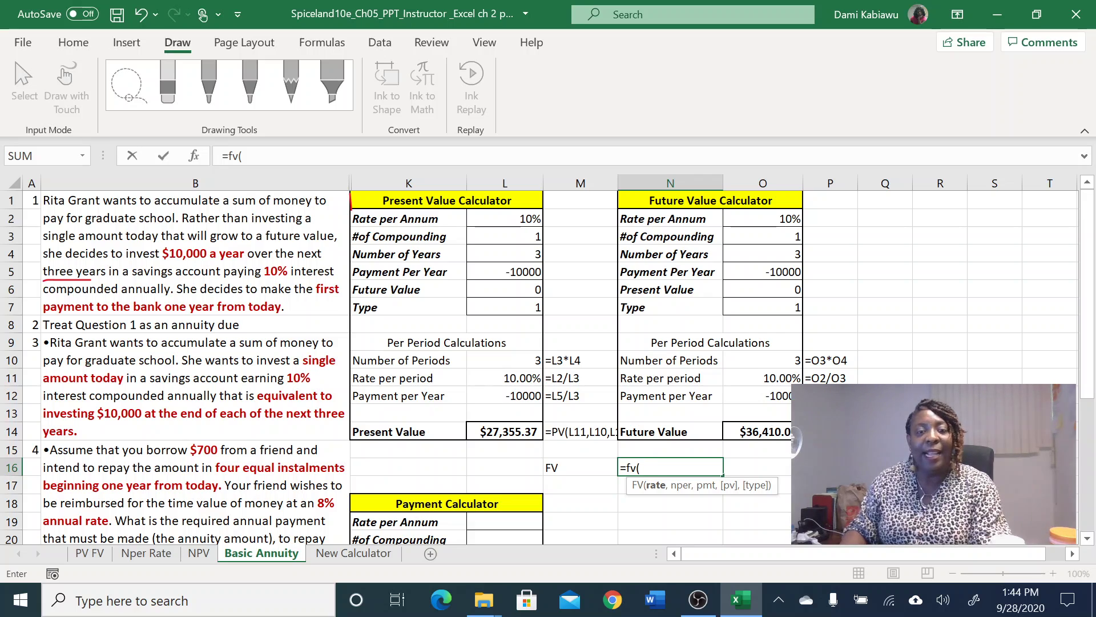
text(10%,)
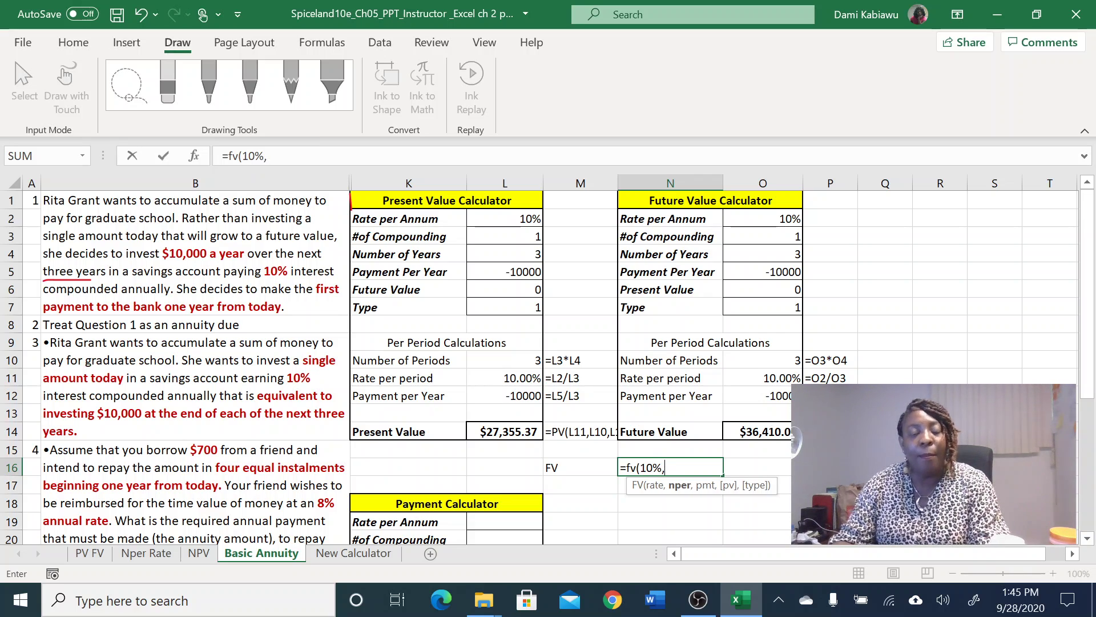
text(3,)
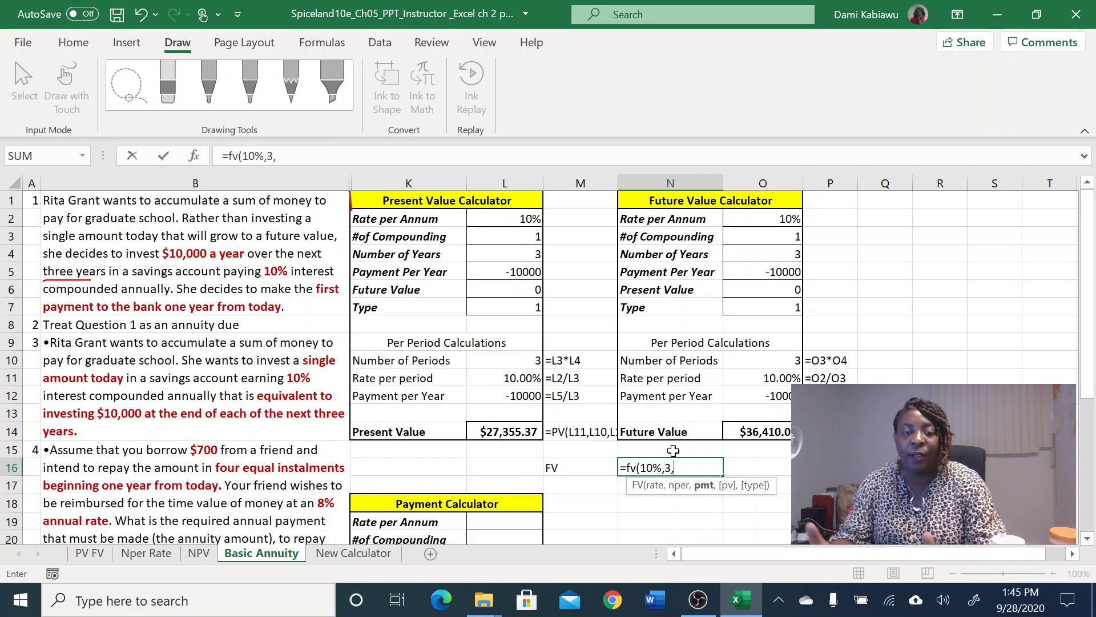
text(0)
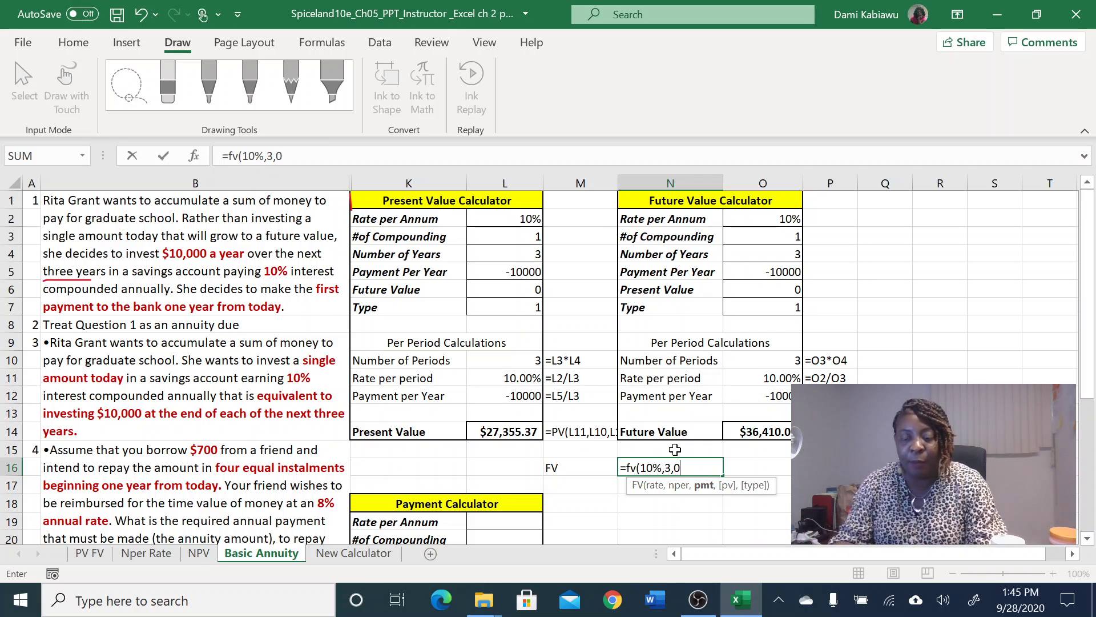
text(,)
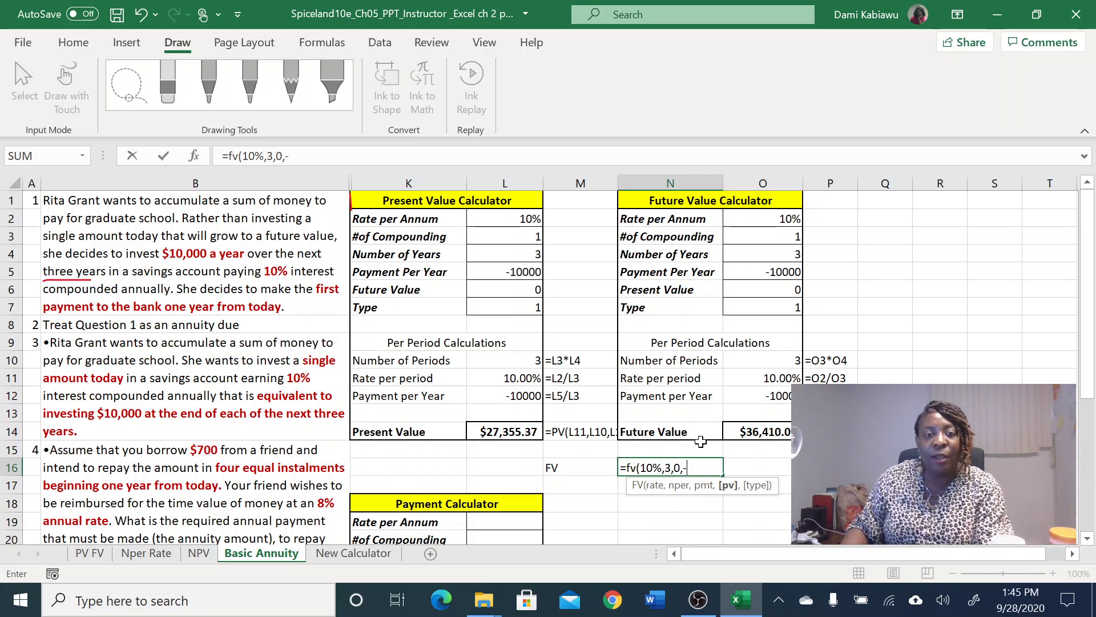
text(-)
click(517, 432)
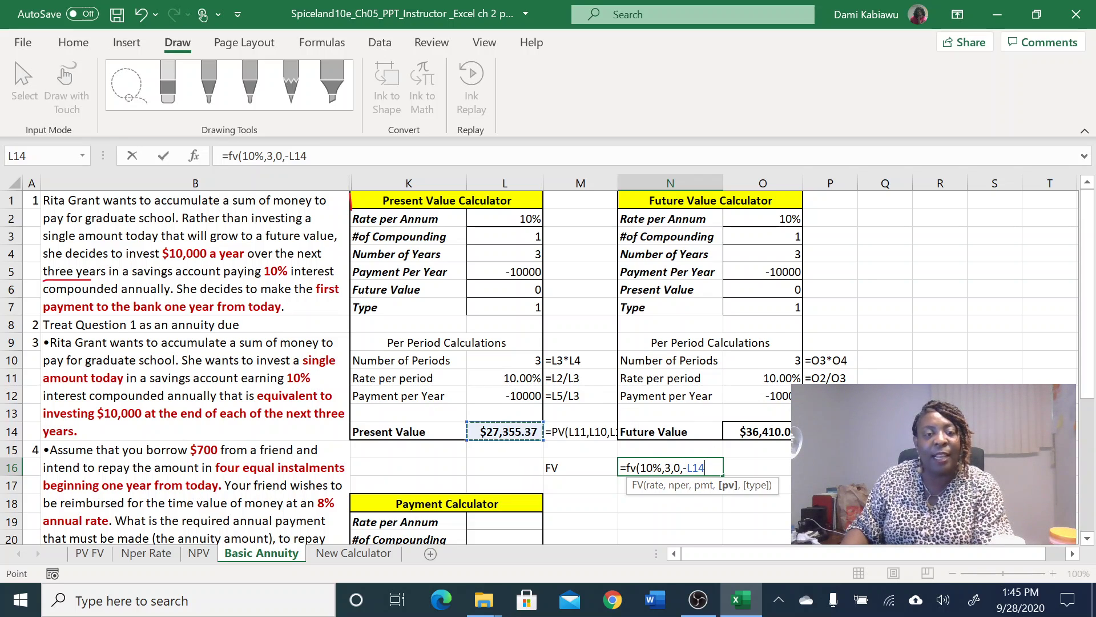
text())
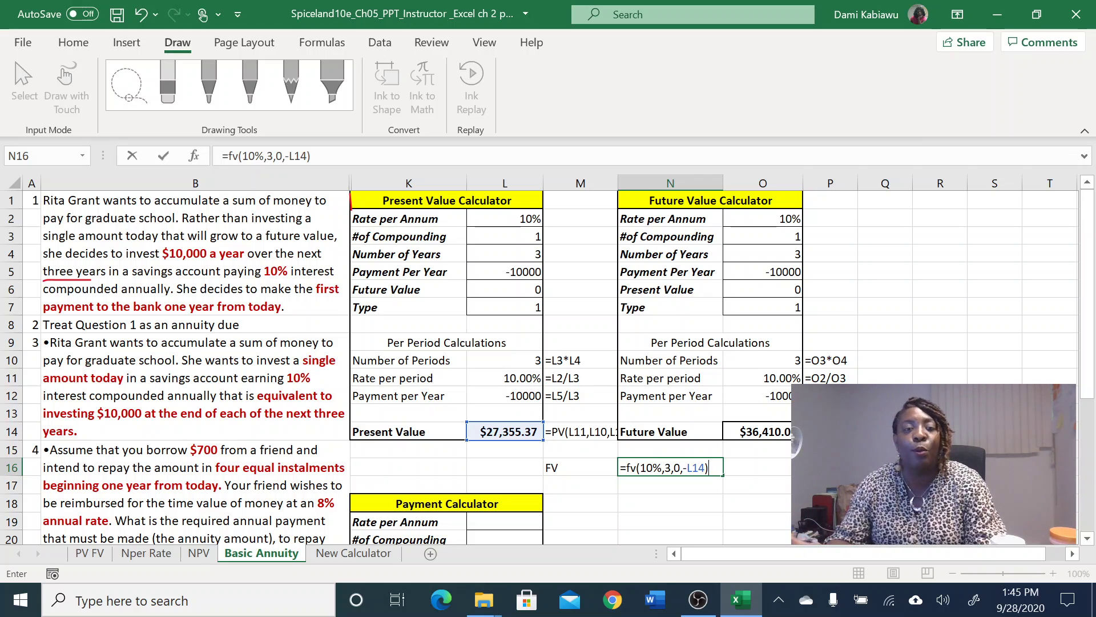
key(BackSpace)
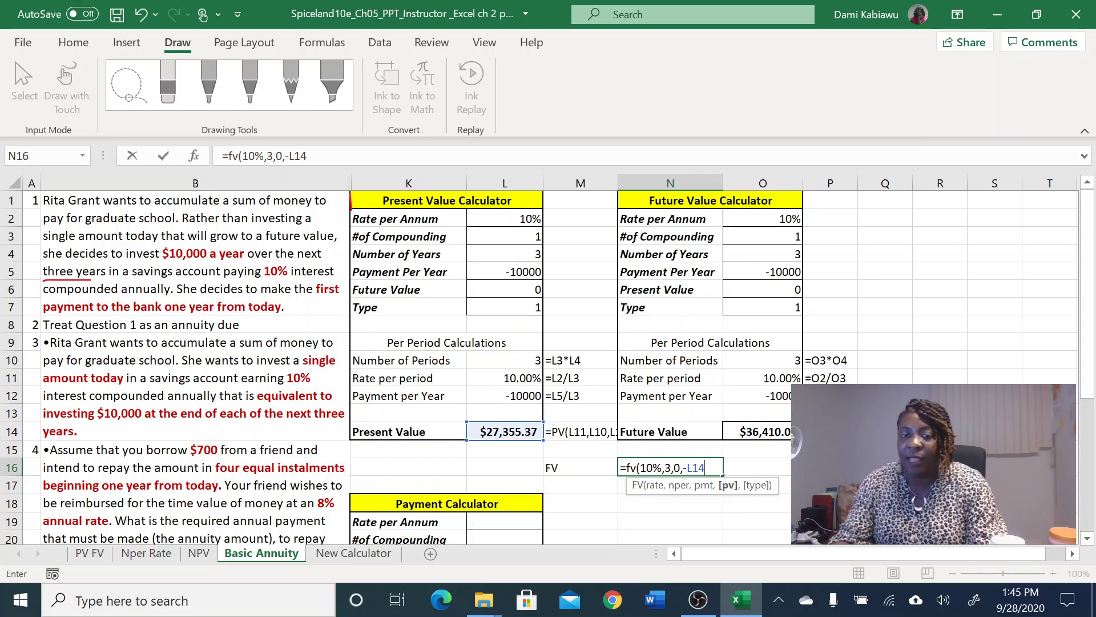
text(,1))
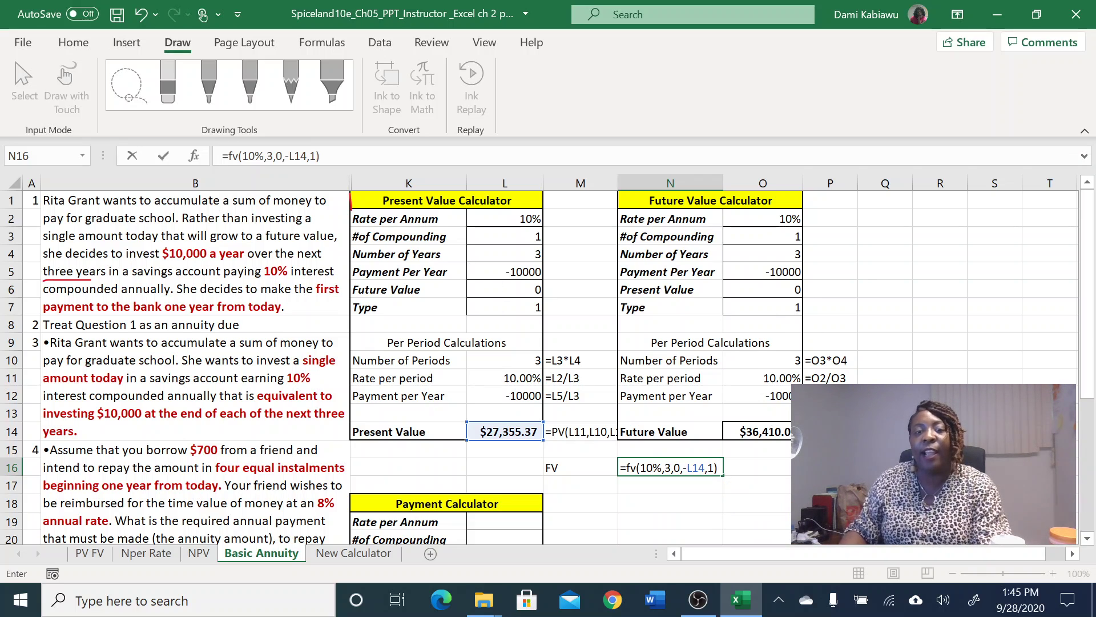
key(Return)
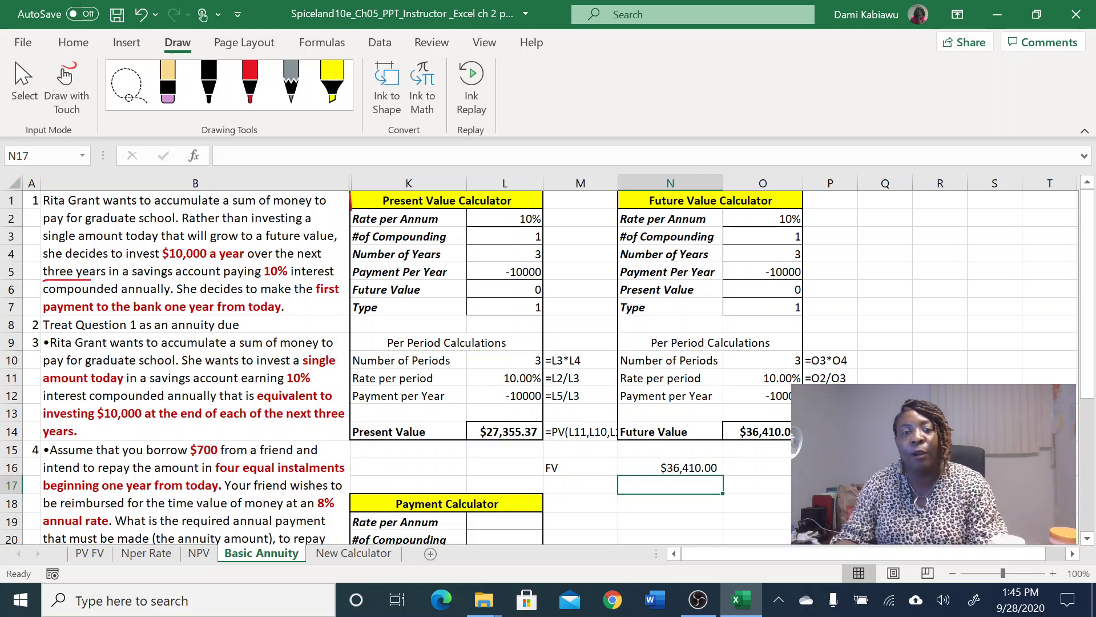
- Compare the formula result in N16 with the Future Value Calculator's result, and clear cells M16 to O16
click(692, 467)
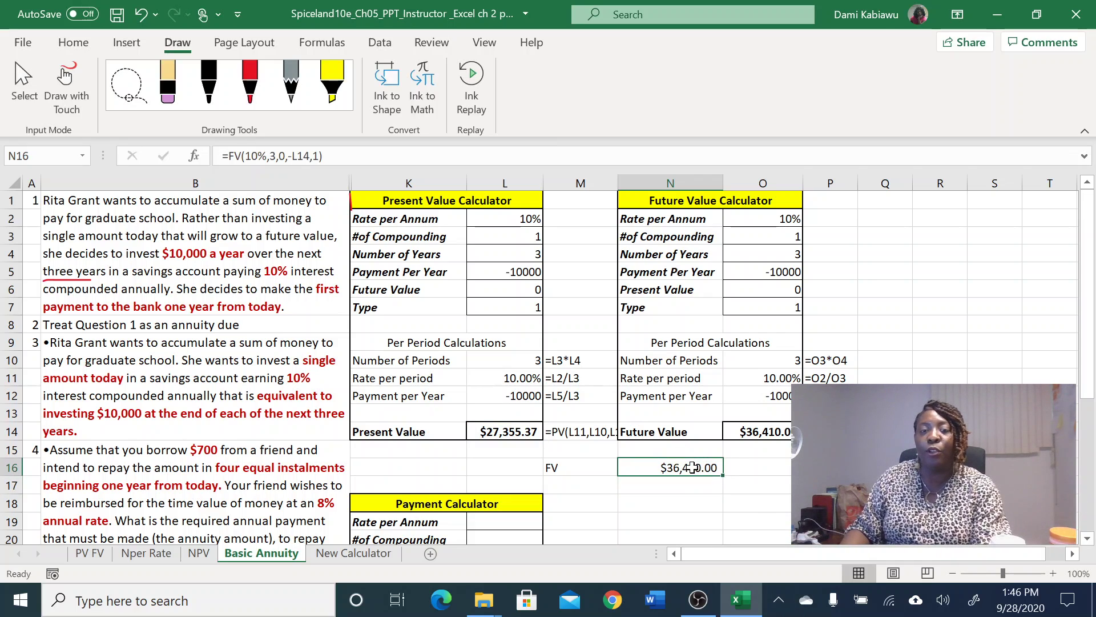
click(786, 430)
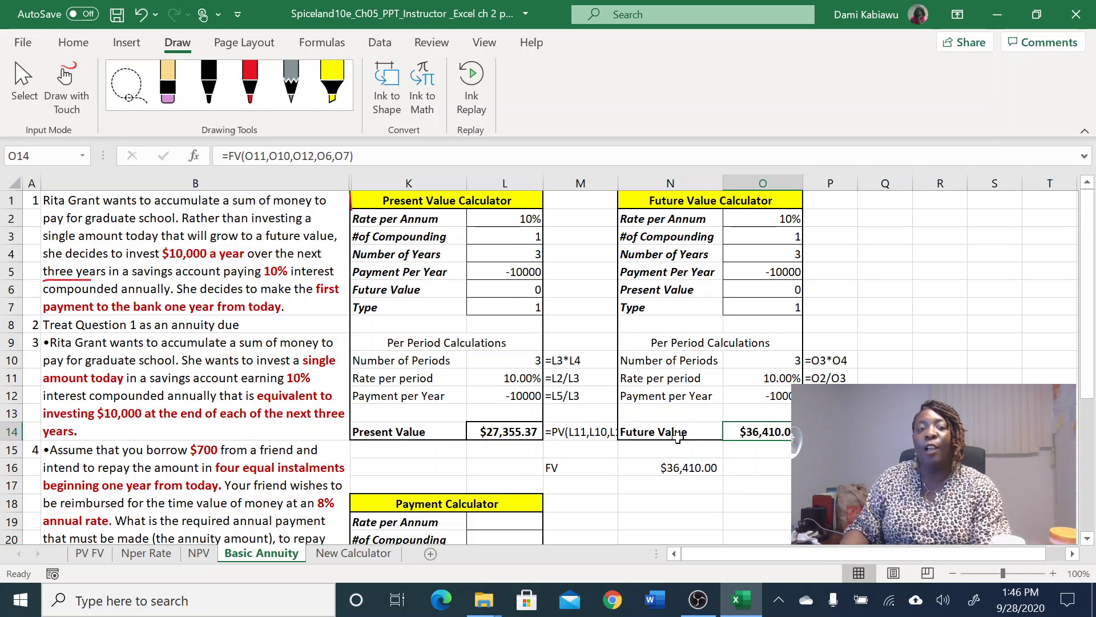
click(688, 467)
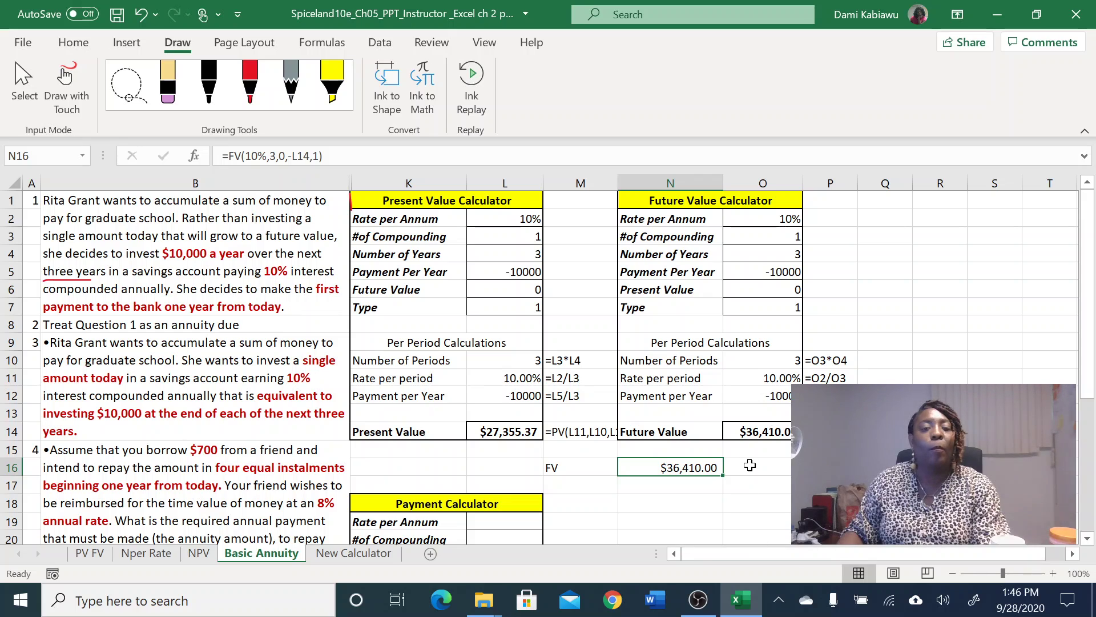
drag(749, 465, 582, 462)
key(Delete)
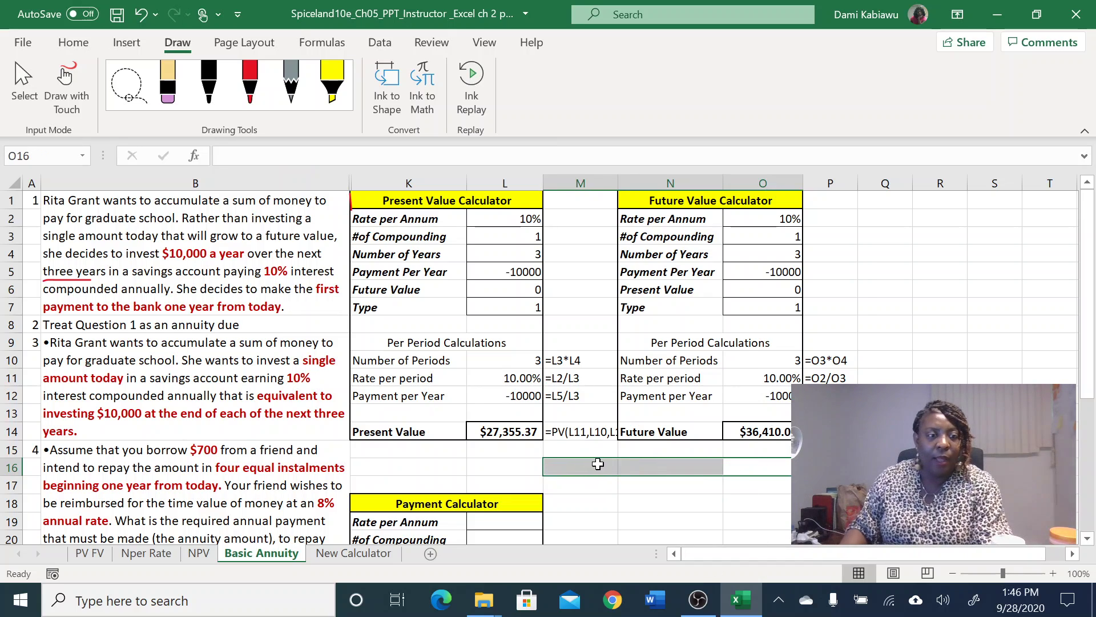
- Draw a red timeline for question 4 beside the Payment Calculator, with ticks at both ends and +700 written at its start
scroll(593, 460, down, 3)
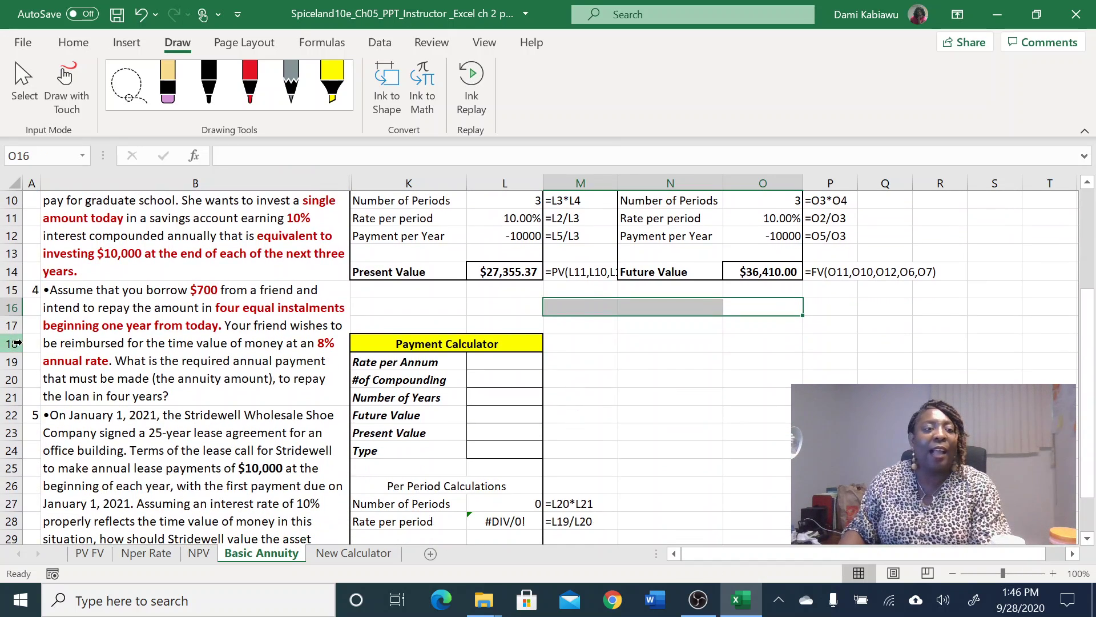
click(63, 335)
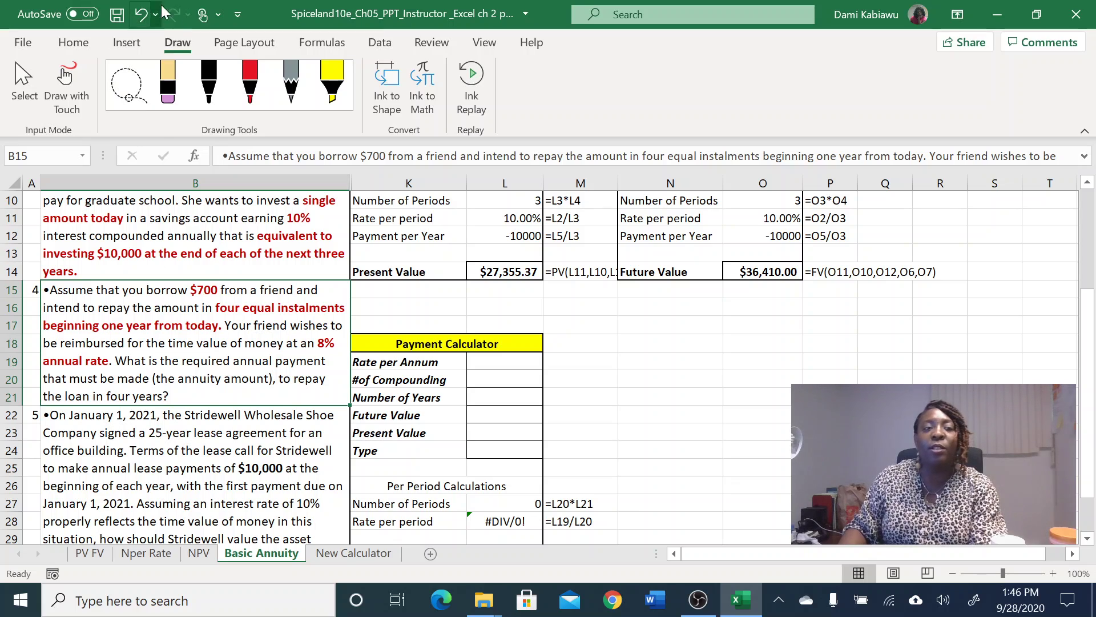
click(250, 83)
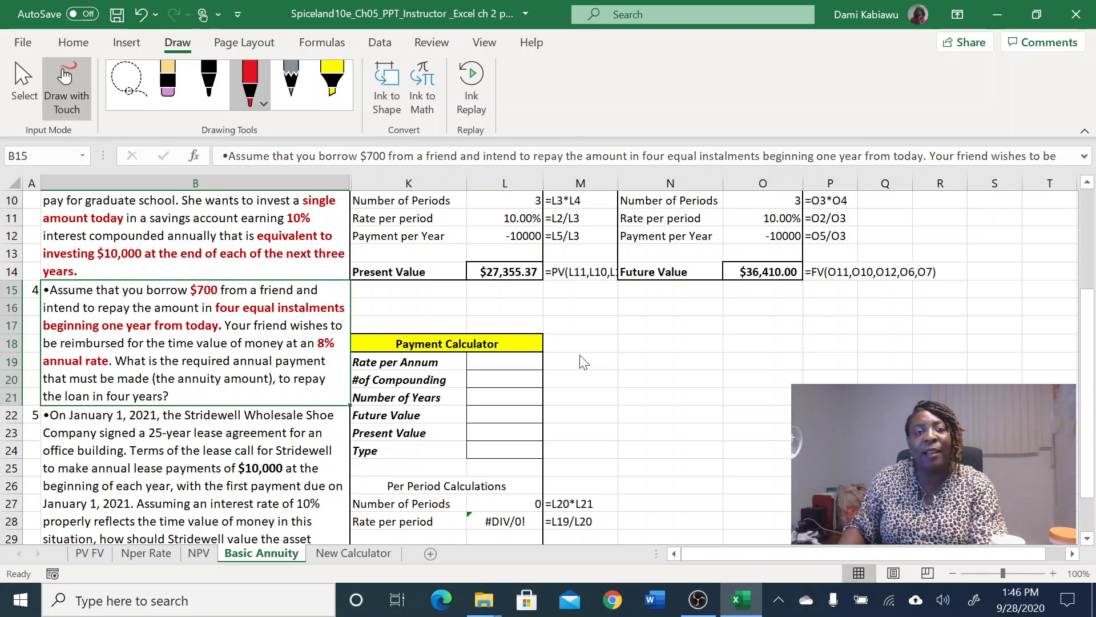
mouse_move(623, 323)
mouse_down()
mouse_move(623, 354)
mouse_move(966, 357)
mouse_move(973, 383)
mouse_up()
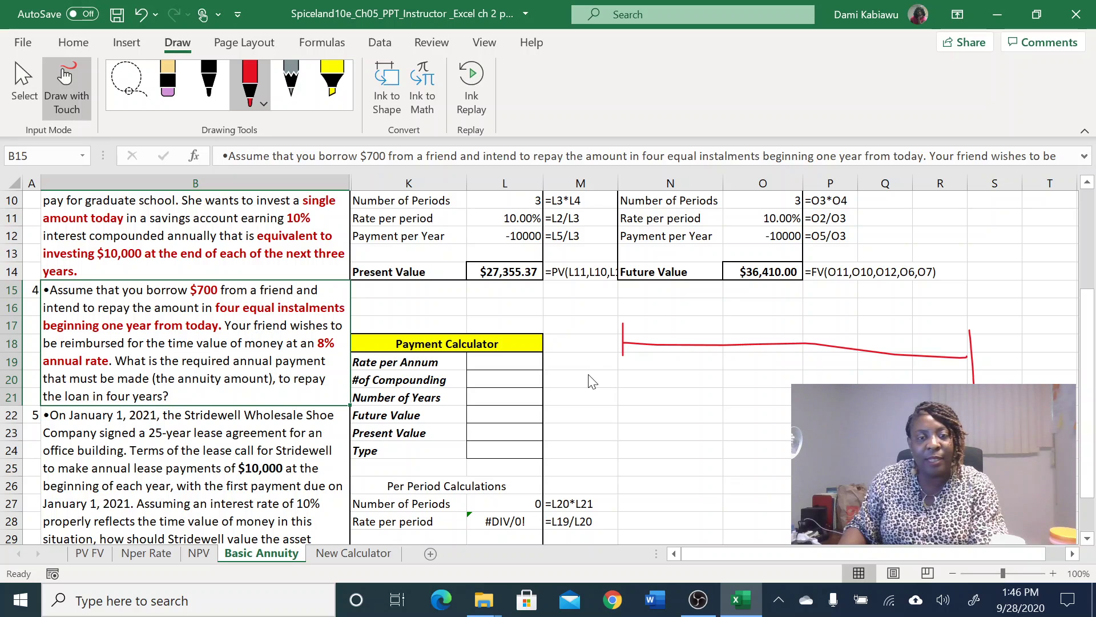
drag(588, 374, 597, 374)
mouse_move(596, 366)
mouse_down()
mouse_move(595, 381)
mouse_move(613, 364)
mouse_move(611, 385)
mouse_move(640, 374)
mouse_move(631, 368)
mouse_up()
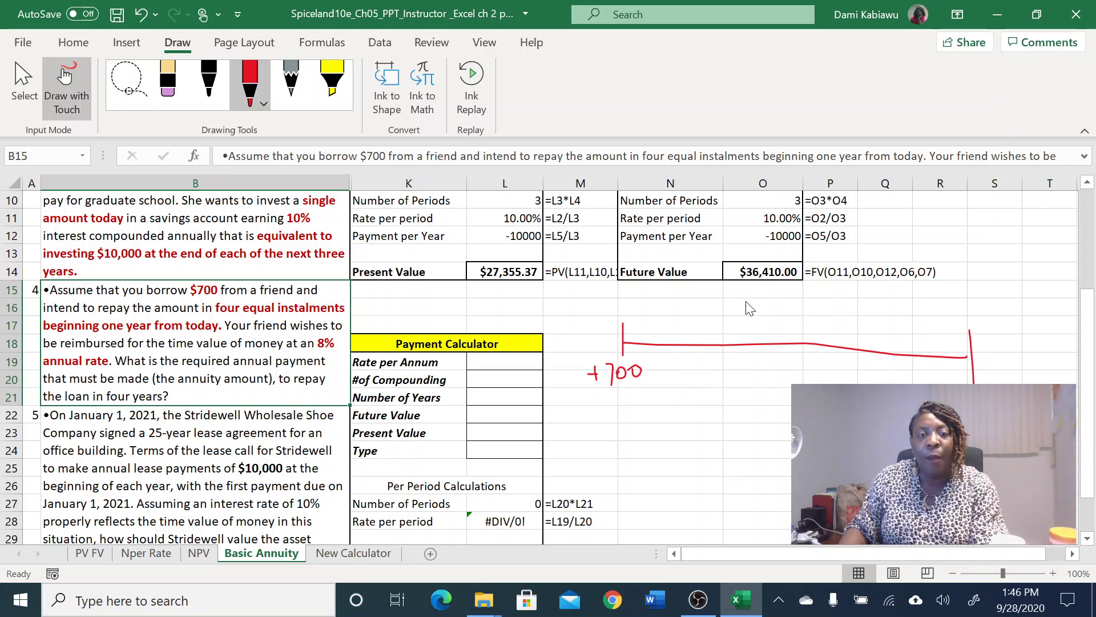
- Add the intermediate ticks to the red timeline and label the four instalments CF1 to CF4
mouse_move(732, 318)
mouse_down()
mouse_move(731, 387)
mouse_move(746, 377)
mouse_up()
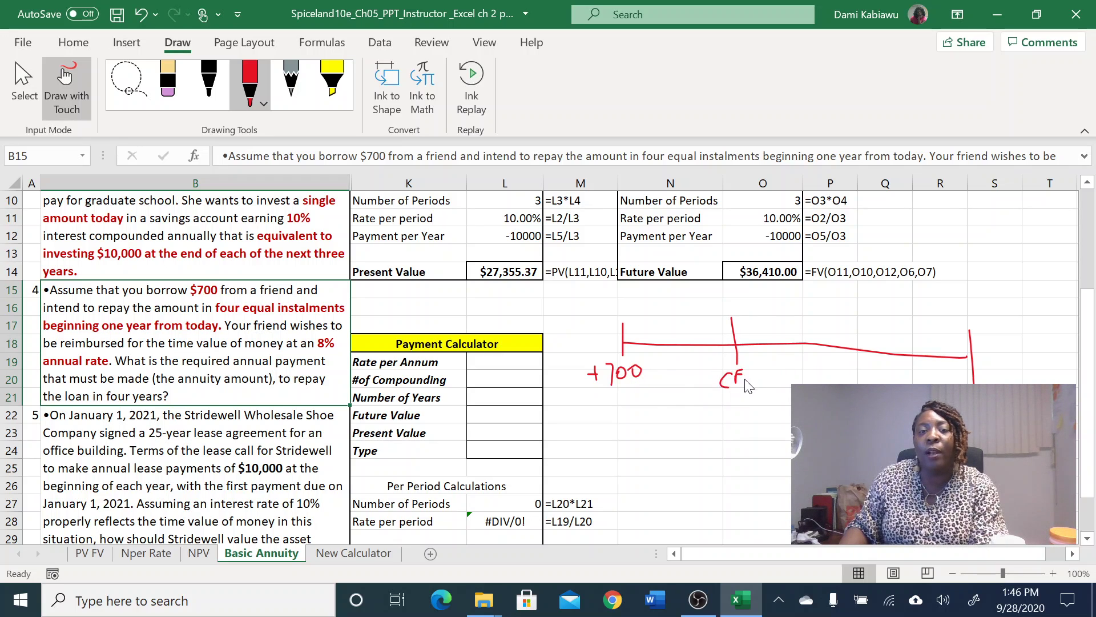
click(744, 381)
drag(823, 323, 826, 367)
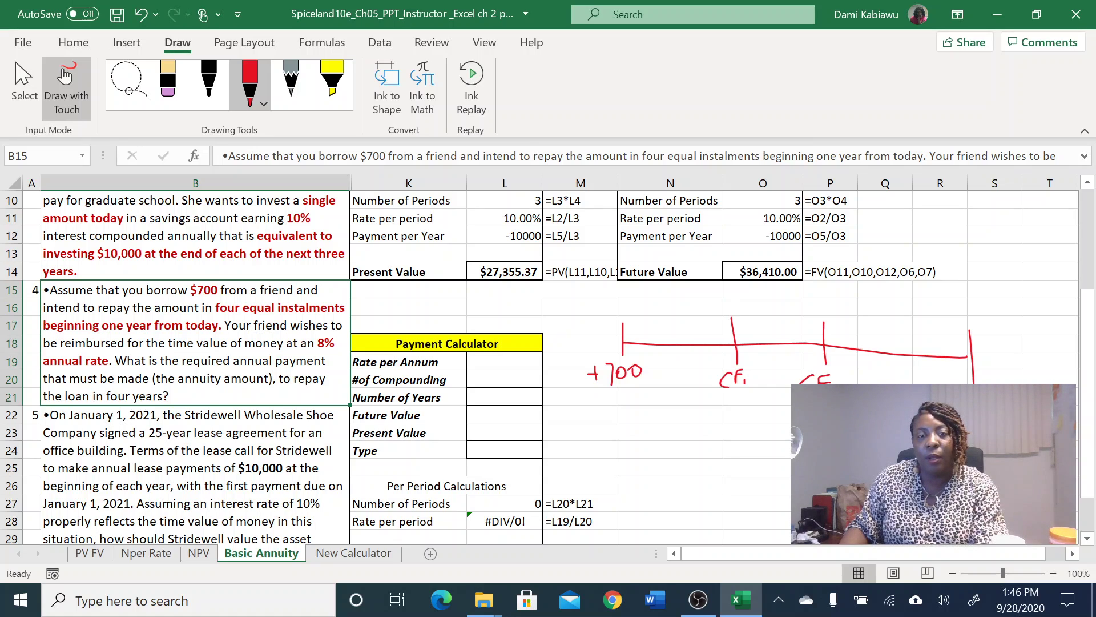
drag(890, 330, 892, 350)
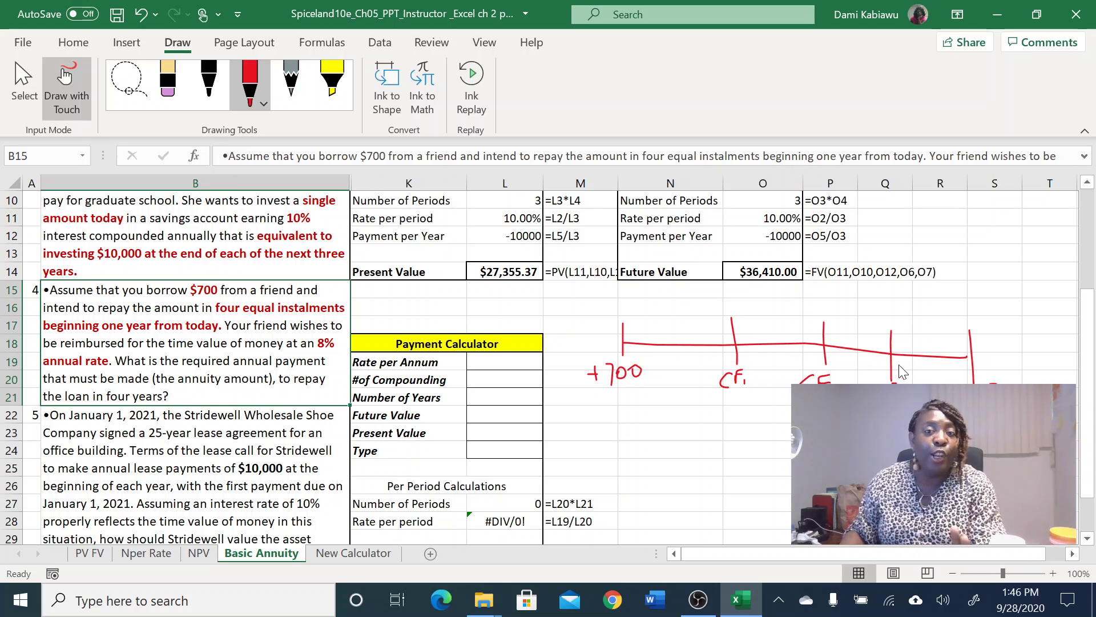
- Number the instalment ticks 1 to 4 above the timeline, write r = 8% over its first interval and stop inking
drag(736, 290, 736, 300)
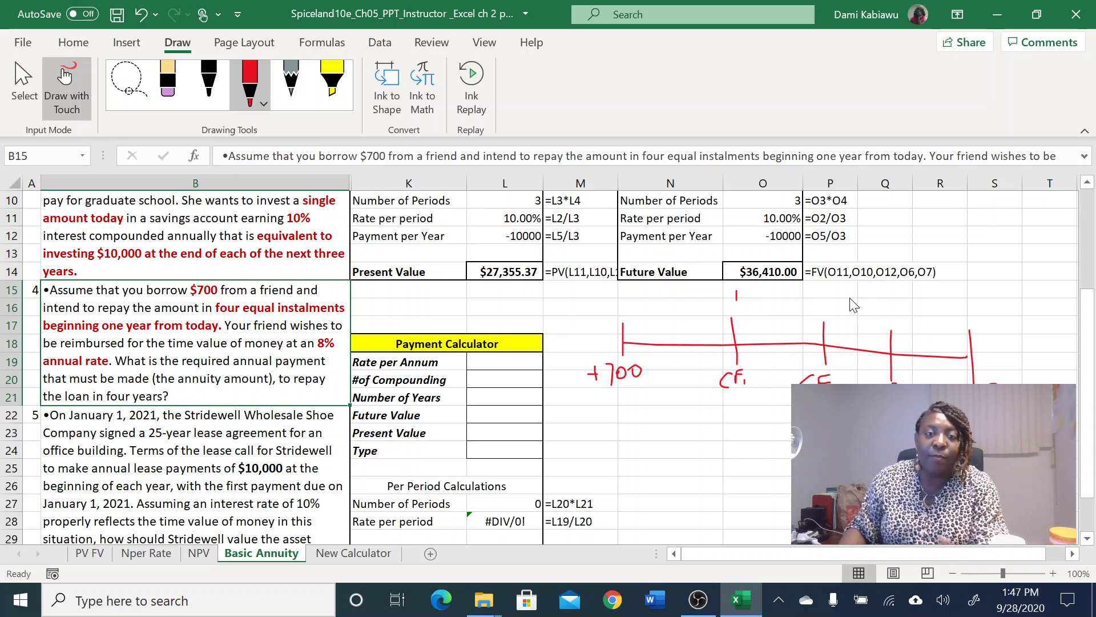
drag(829, 296, 886, 309)
mouse_move(972, 302)
mouse_down()
mouse_move(985, 309)
mouse_move(978, 314)
mouse_up()
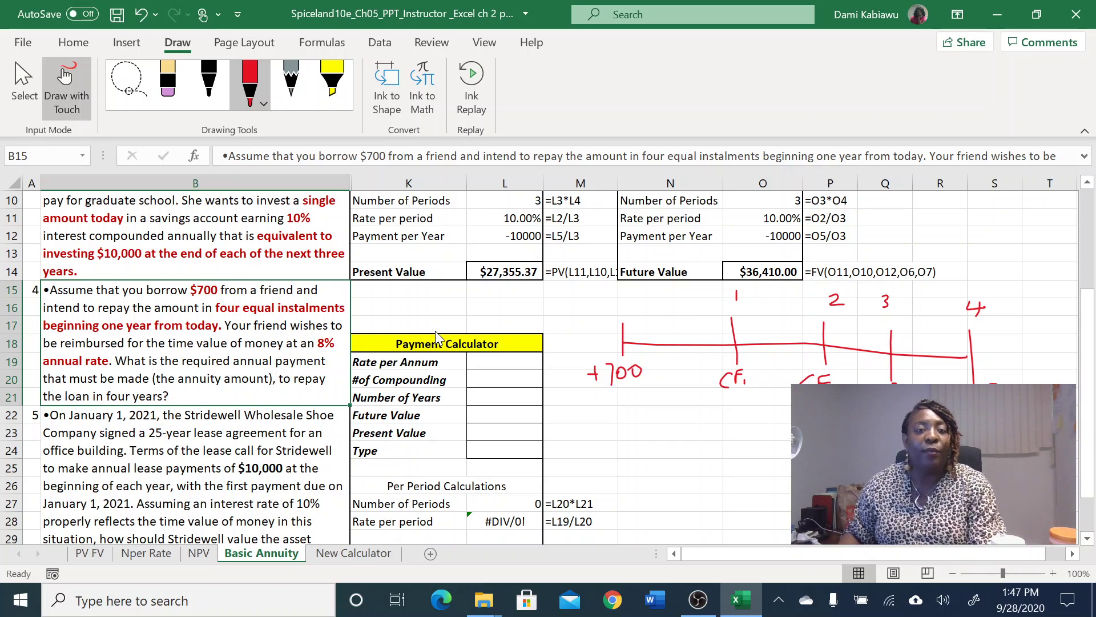
drag(635, 325, 649, 325)
mouse_move(642, 330)
mouse_down()
mouse_move(668, 334)
mouse_move(680, 308)
mouse_move(692, 332)
mouse_up()
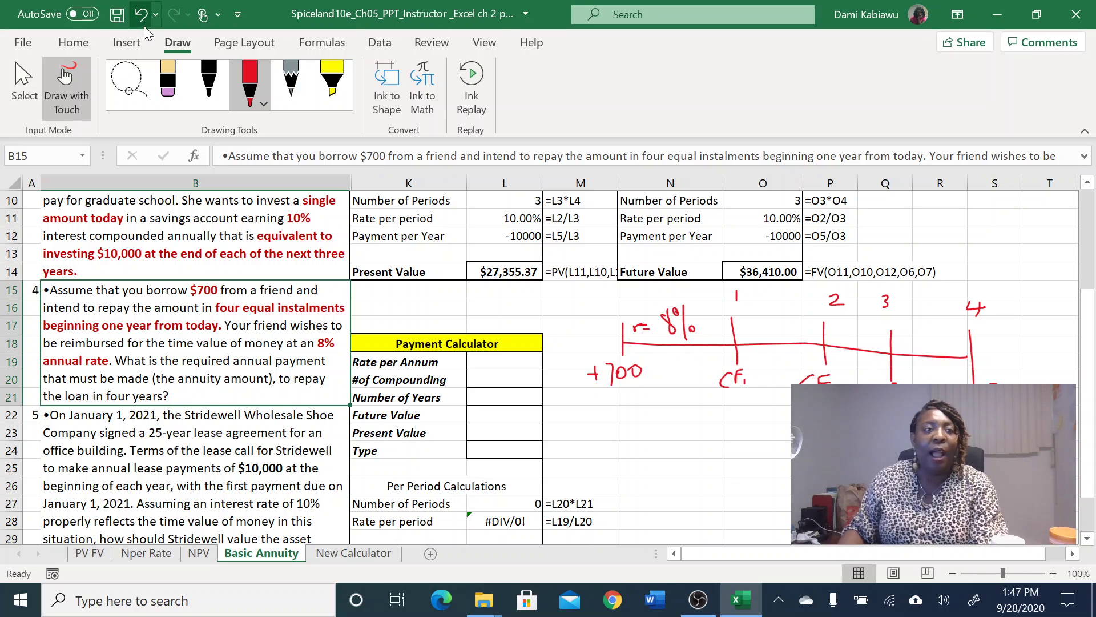
click(67, 85)
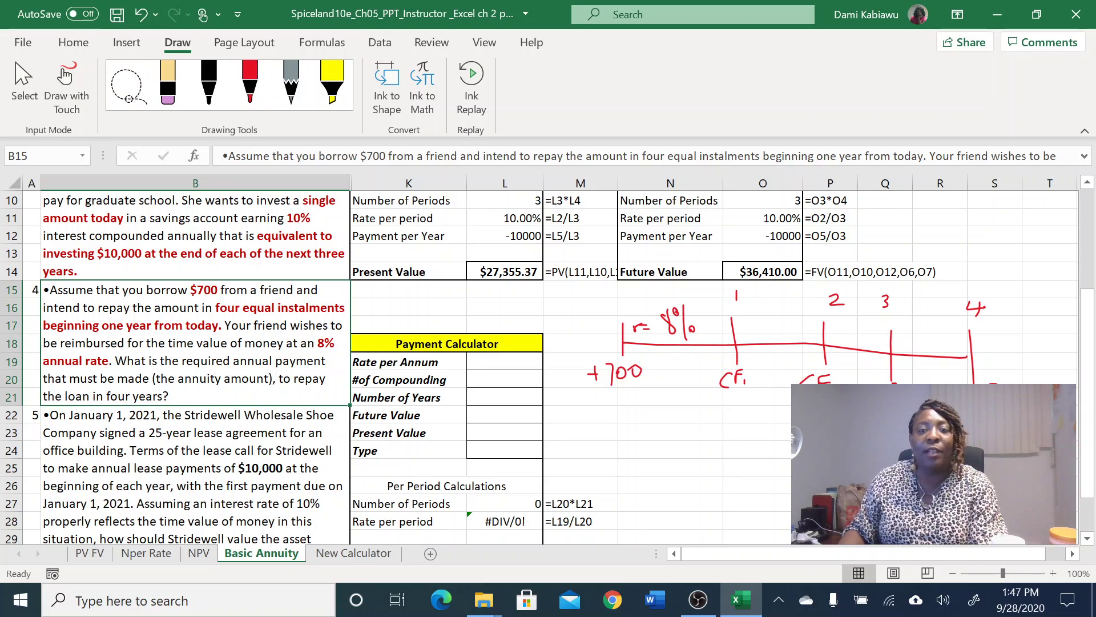
- Enter 8% as the rate per annum, 1 compounding and 4 years in the Payment Calculator
click(1087, 539)
click(1087, 538)
click(1088, 538)
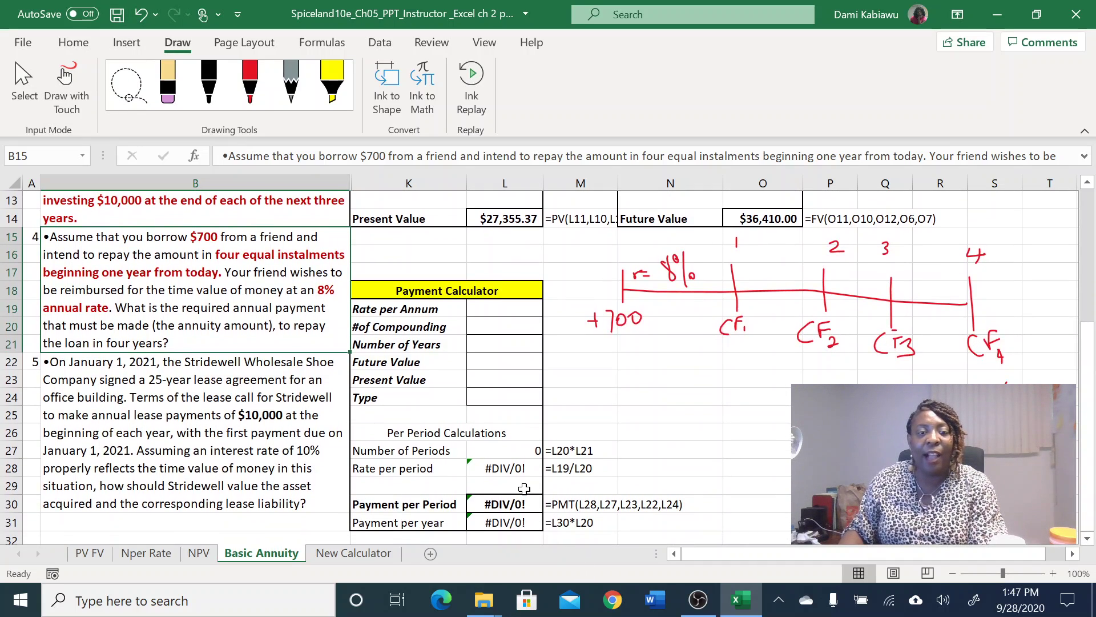
click(516, 505)
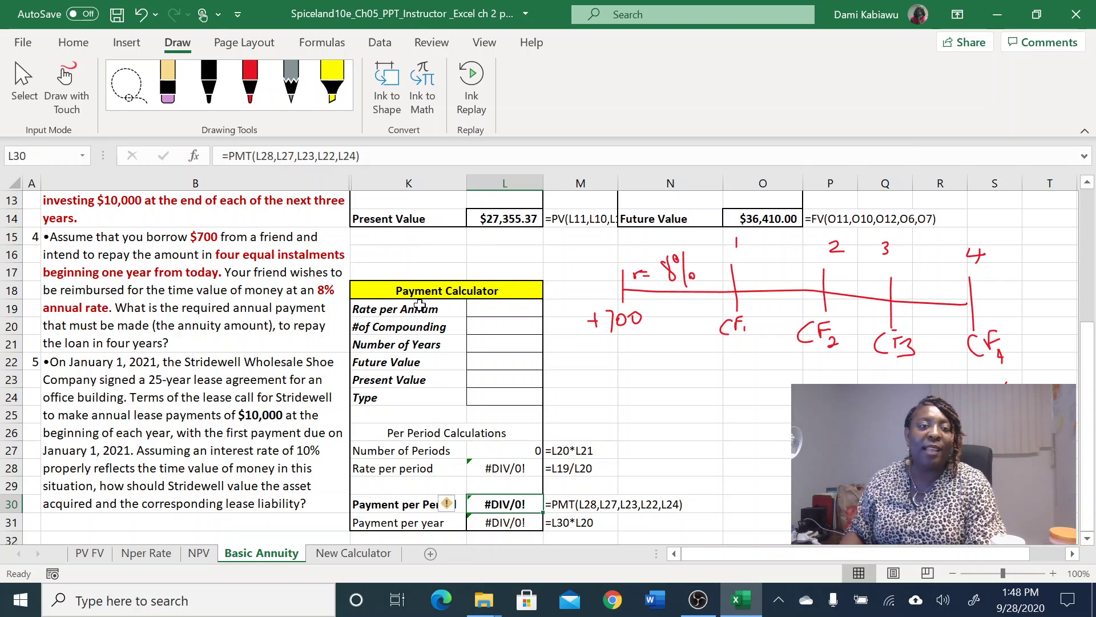
click(483, 309)
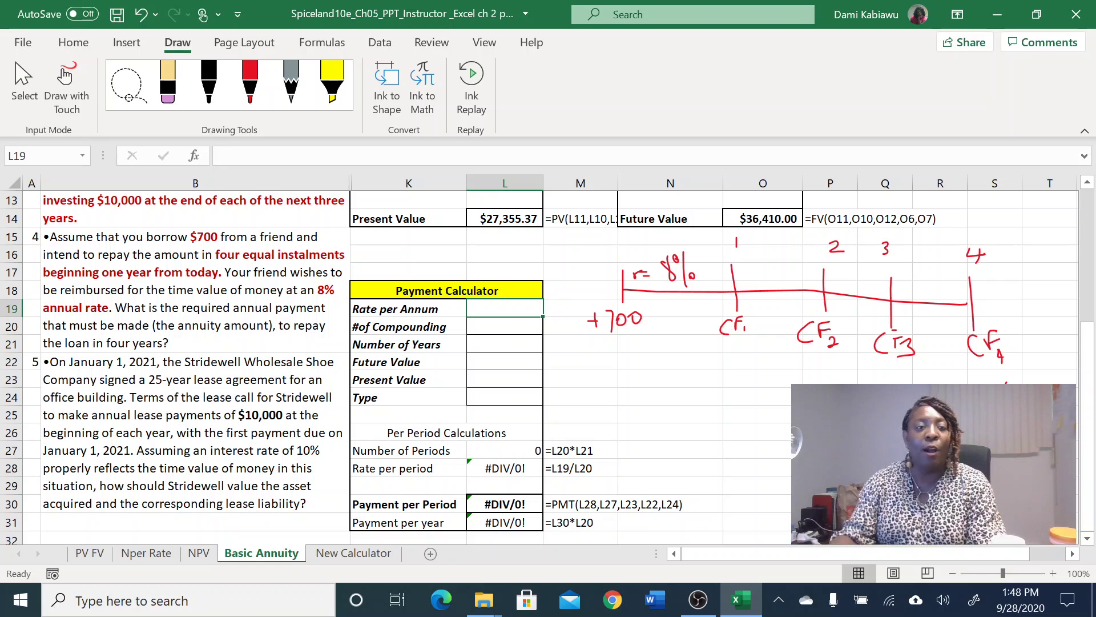
text(8%)
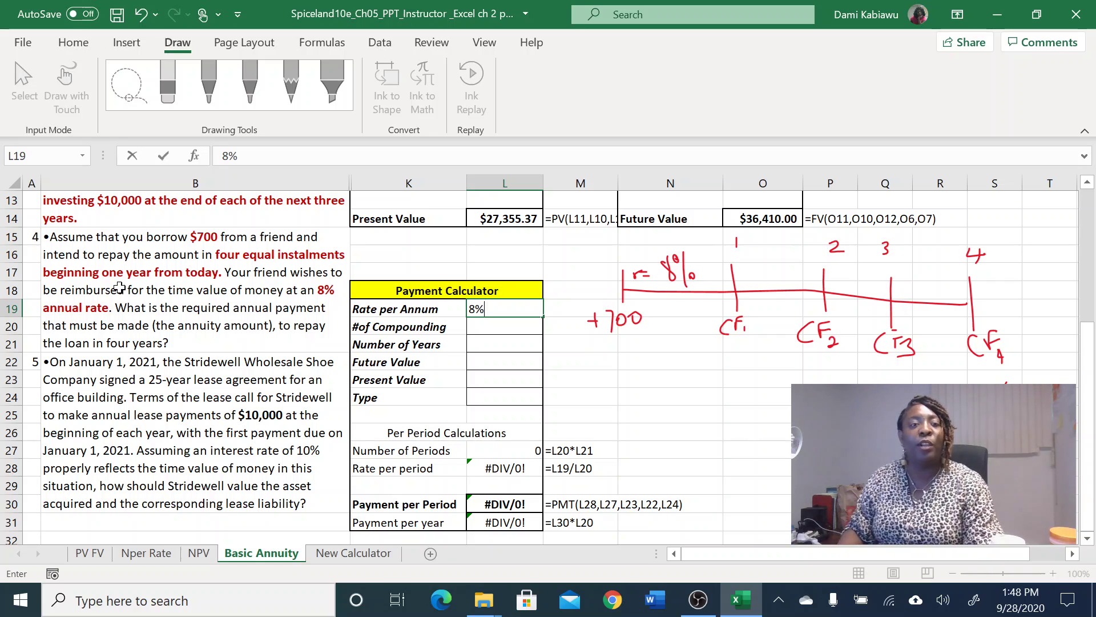
click(484, 326)
text(1)
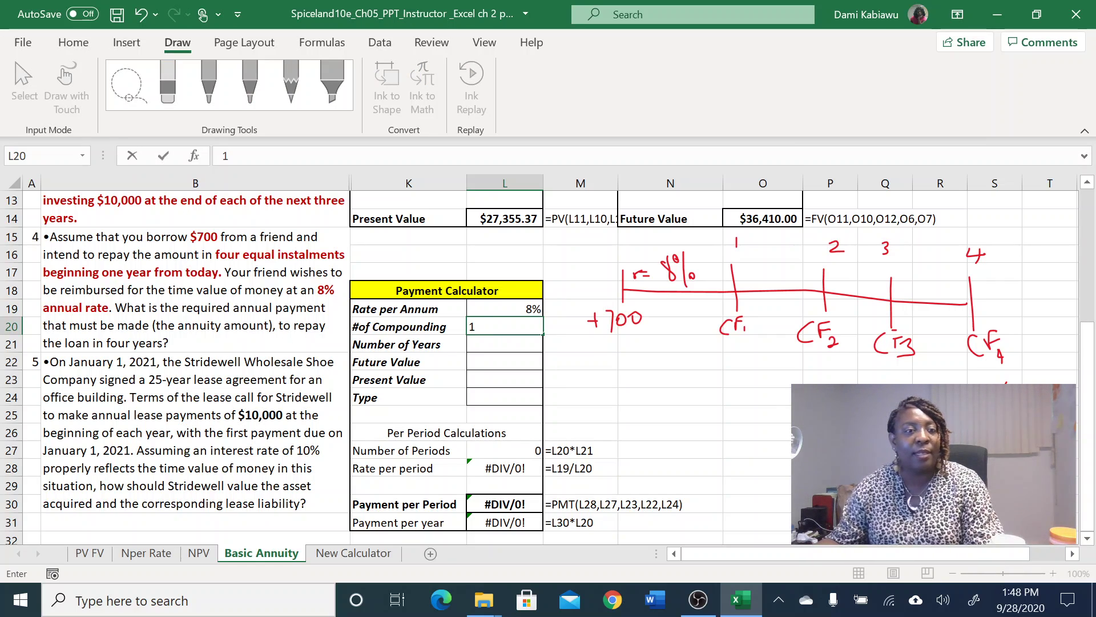
key(Return)
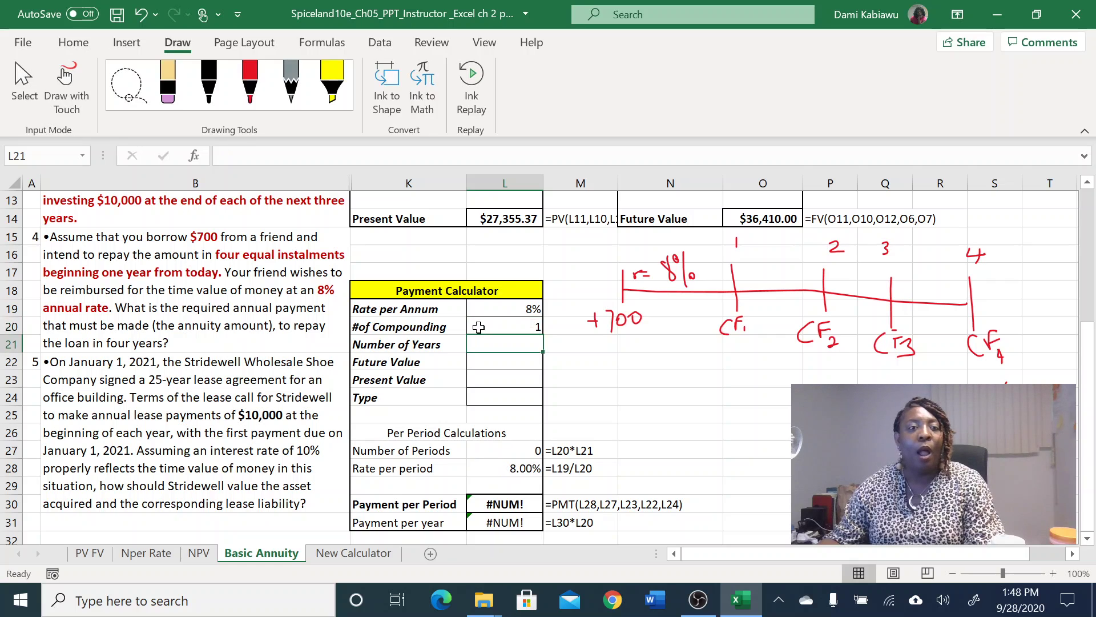
text(4)
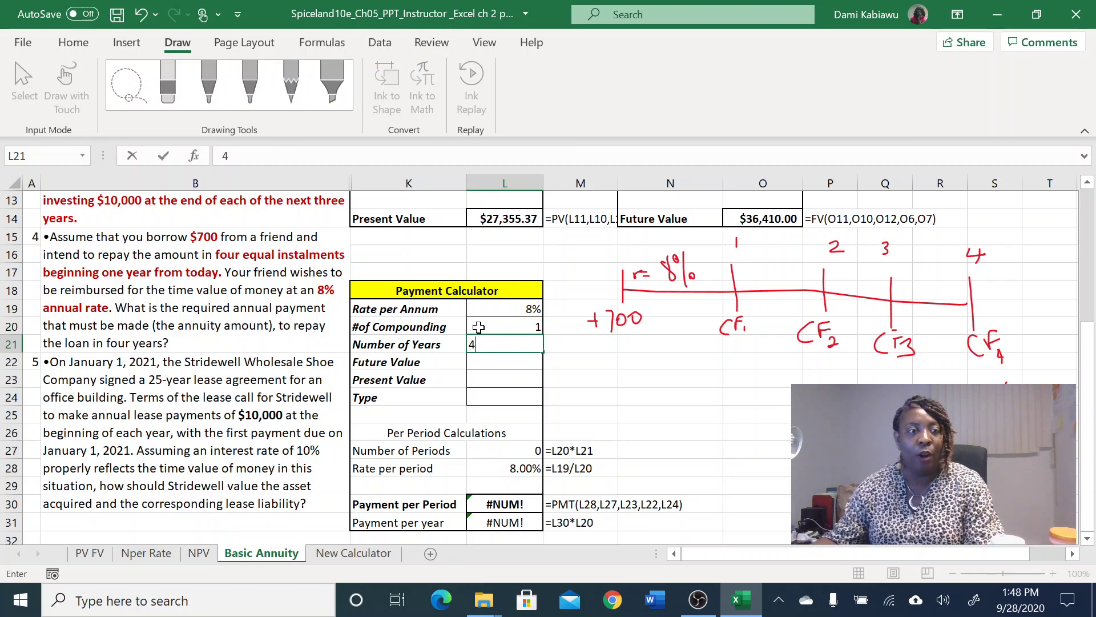
key(Return)
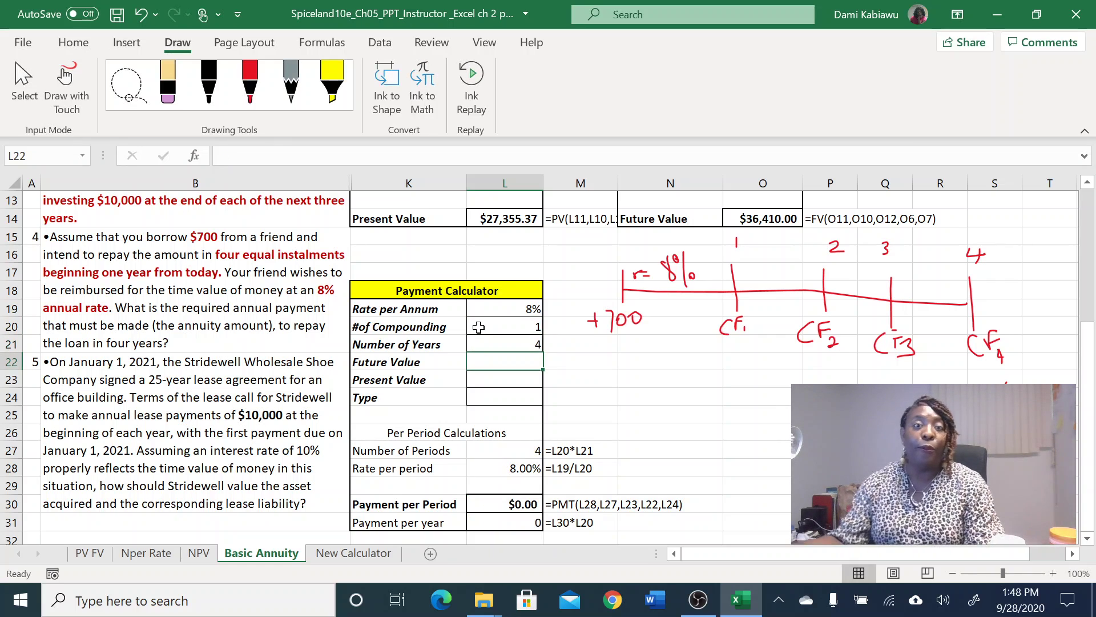
- Complete the Payment Calculator with a future value of 0, a present value of 700 and type 0
text(0)
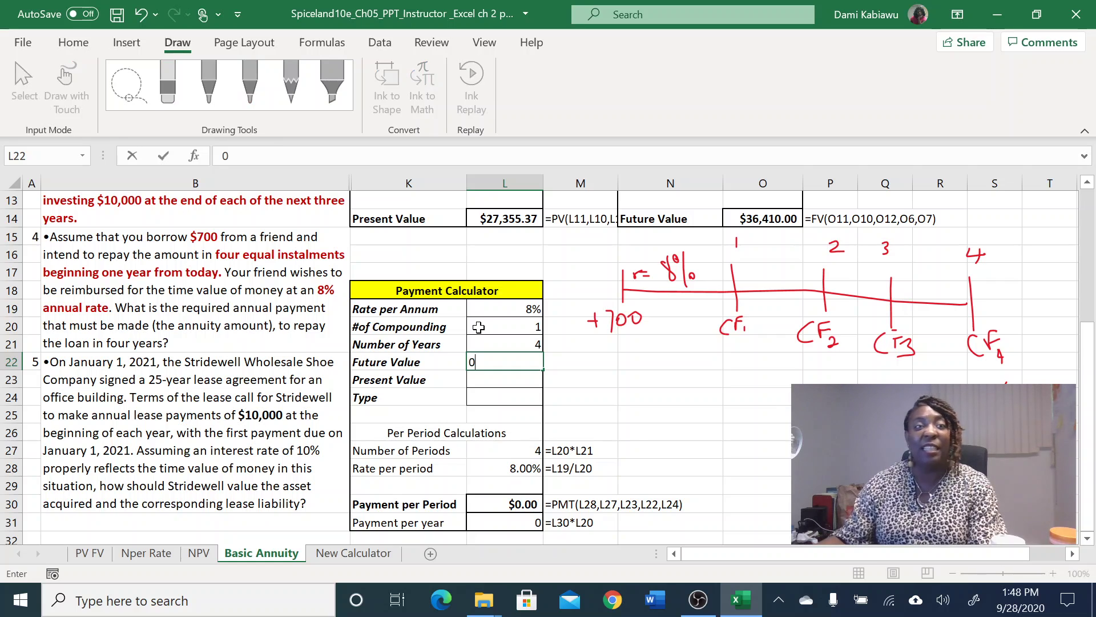
key(Return)
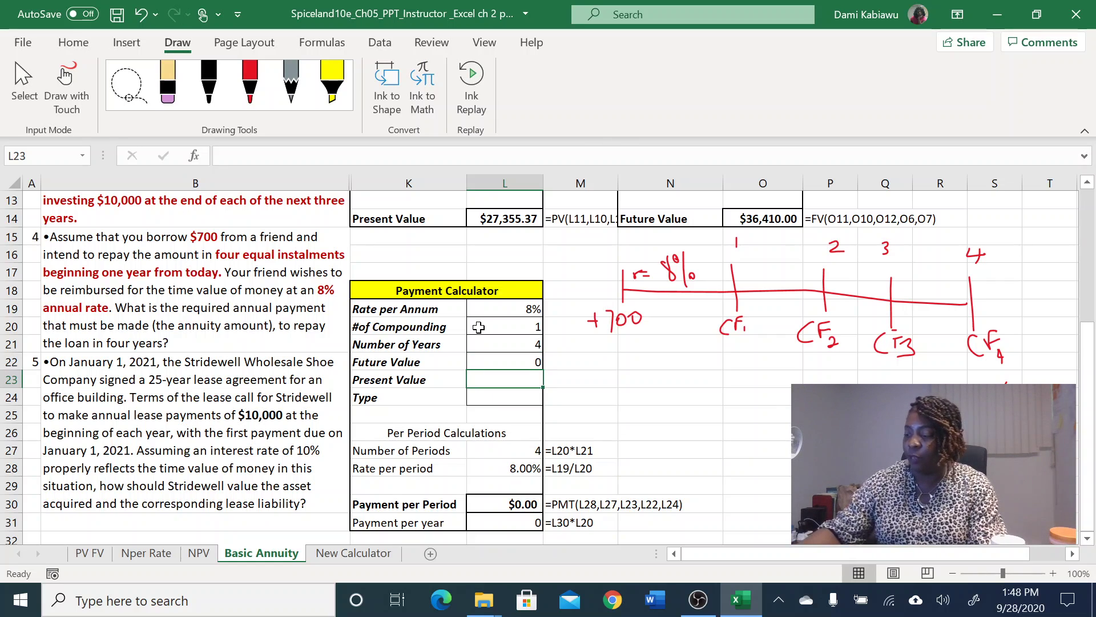
text(700)
key(Return)
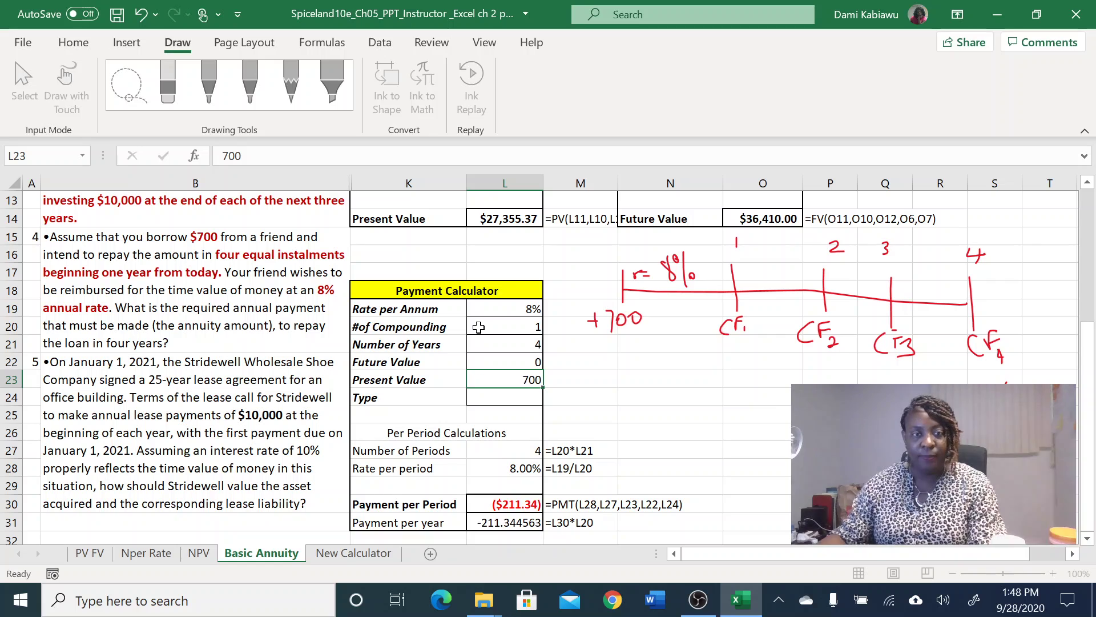
text(0)
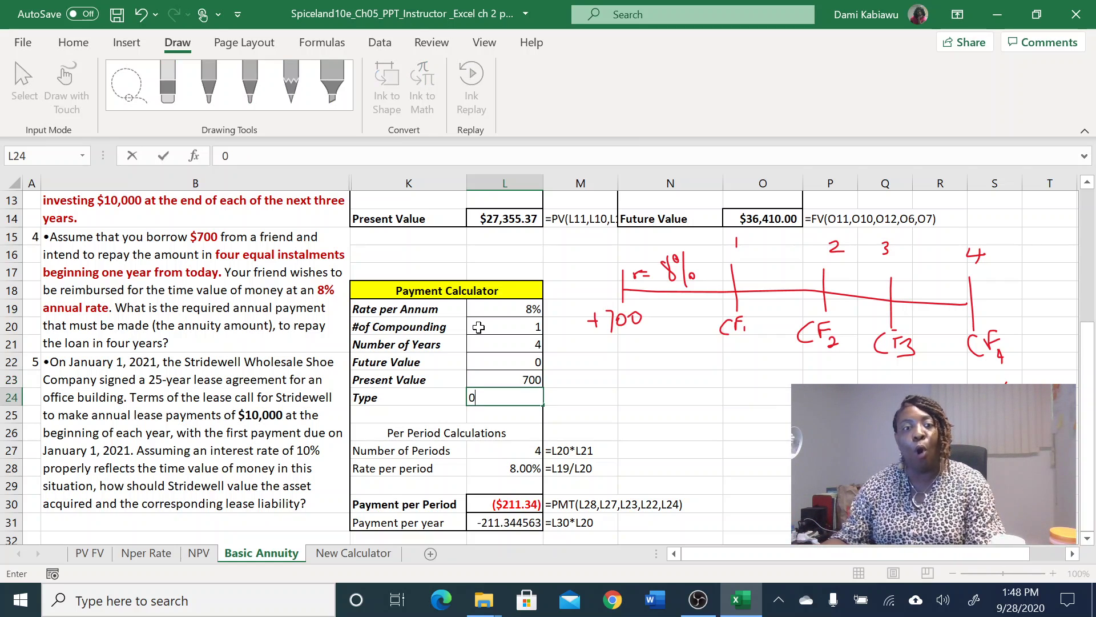
key(Return)
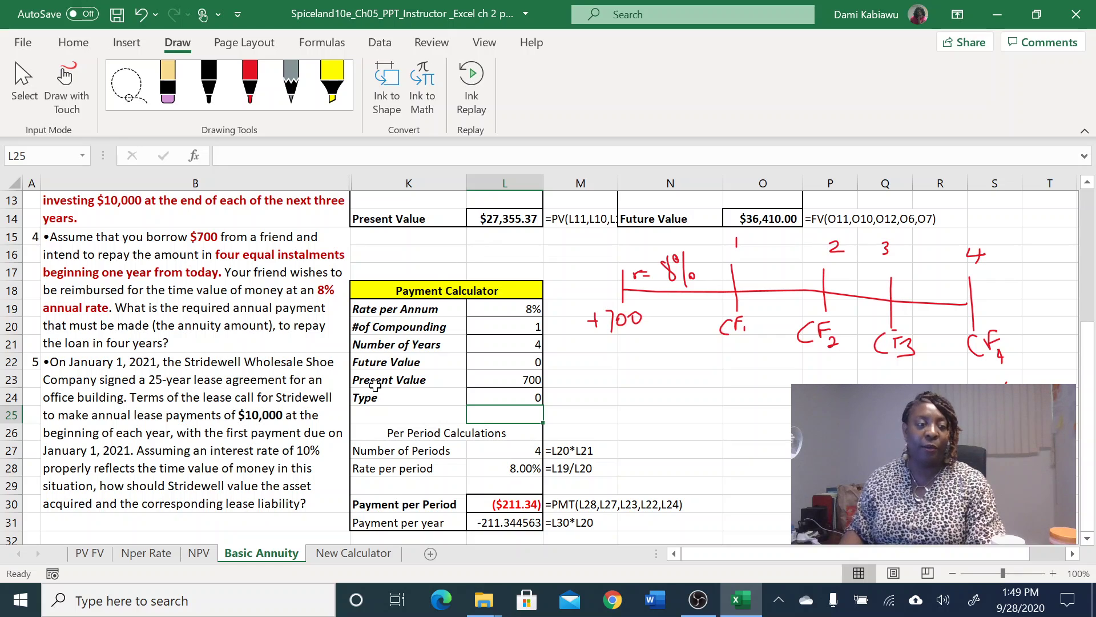
- Erase all the red ink of the question 4 timeline beside the Payment Calculator
click(168, 83)
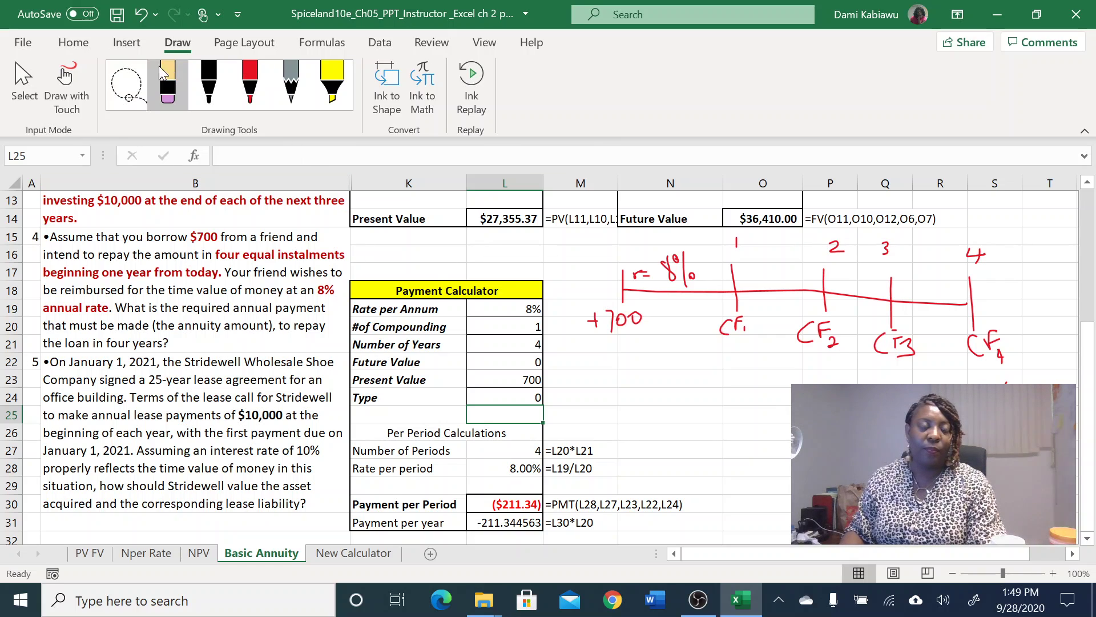
mouse_move(736, 334)
mouse_down()
mouse_move(685, 256)
mouse_move(657, 308)
mouse_move(627, 277)
mouse_move(599, 328)
mouse_move(1072, 377)
mouse_up()
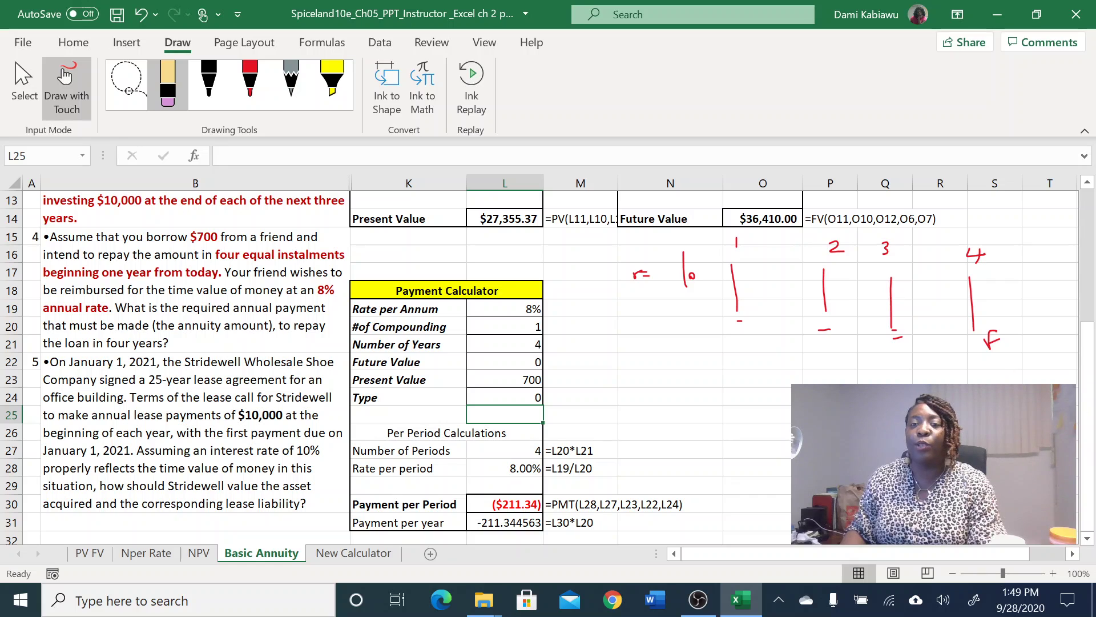
drag(792, 339, 801, 329)
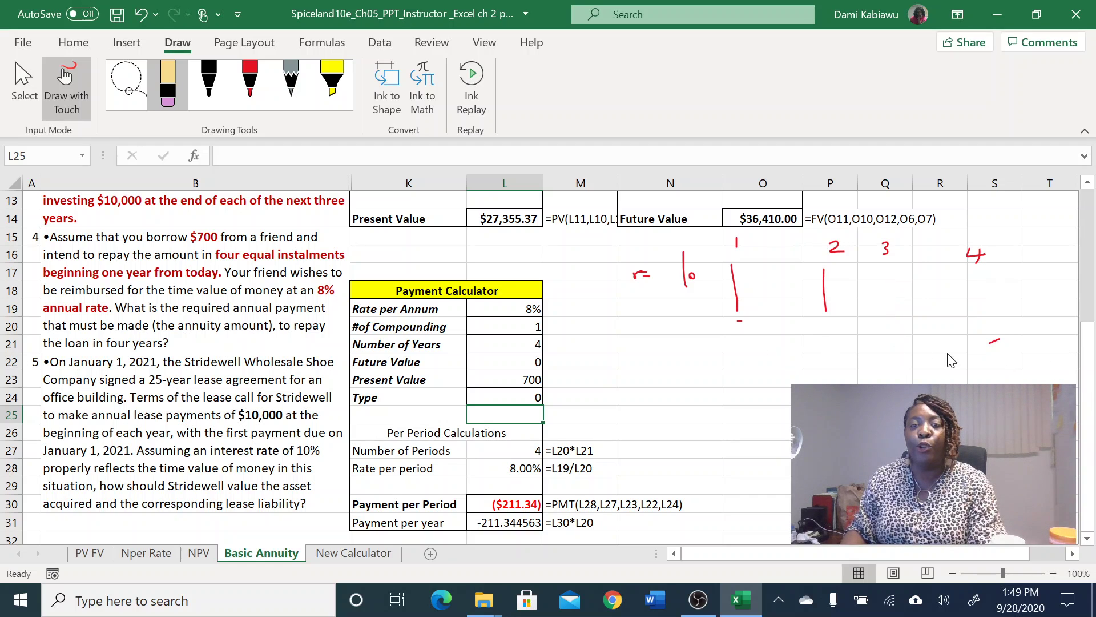
mouse_move(986, 351)
mouse_down()
mouse_move(896, 268)
mouse_move(1023, 255)
mouse_move(870, 265)
mouse_move(771, 330)
mouse_move(722, 320)
mouse_move(655, 280)
mouse_move(674, 262)
mouse_move(744, 254)
mouse_up()
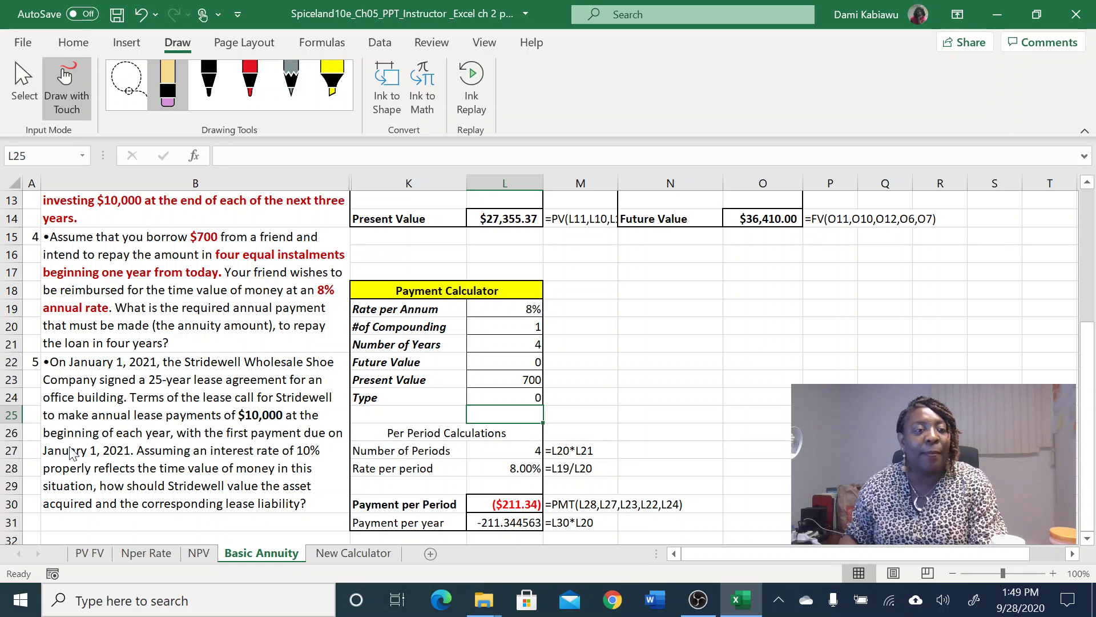
- Mark up question 5 in red ink, underlining $10,000, beginning and 10% and circling both January 1, 2021 dates
click(250, 84)
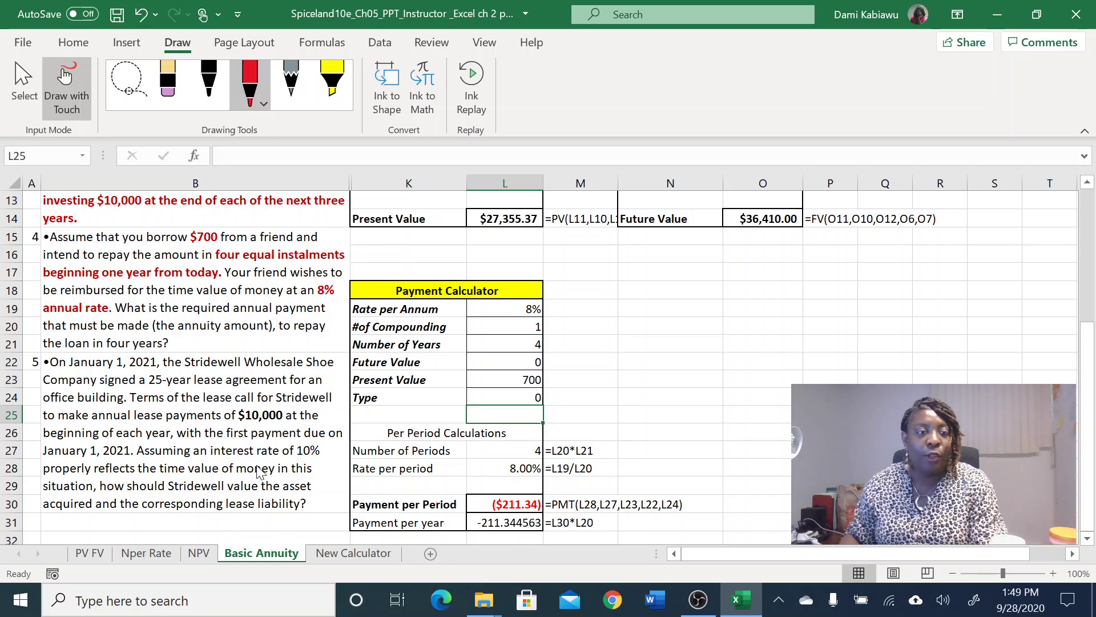
drag(233, 423, 284, 420)
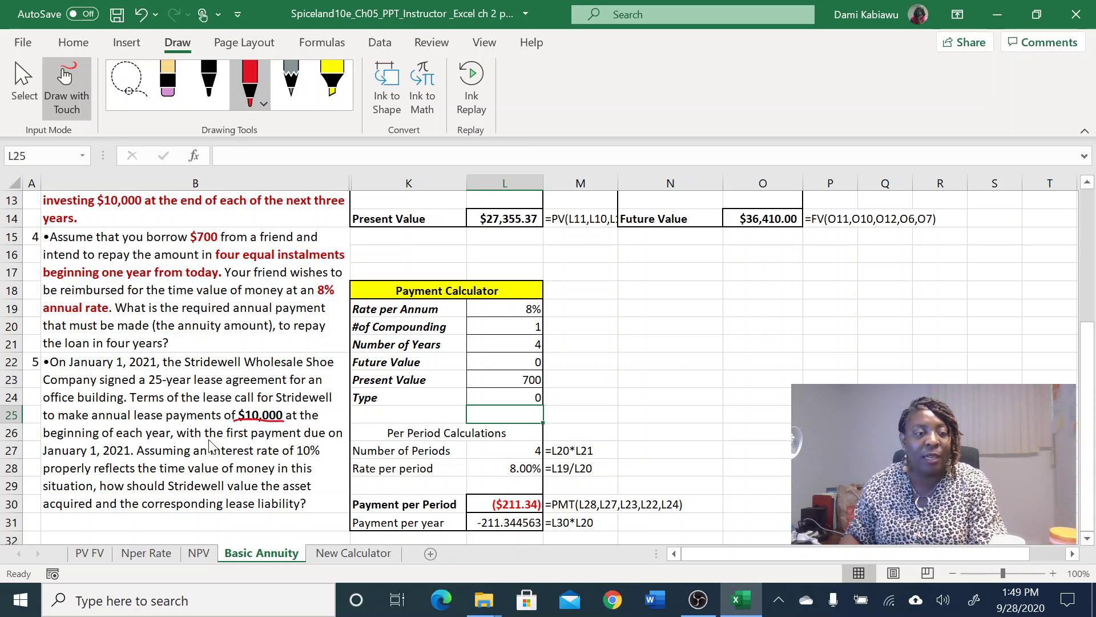
drag(43, 441, 94, 443)
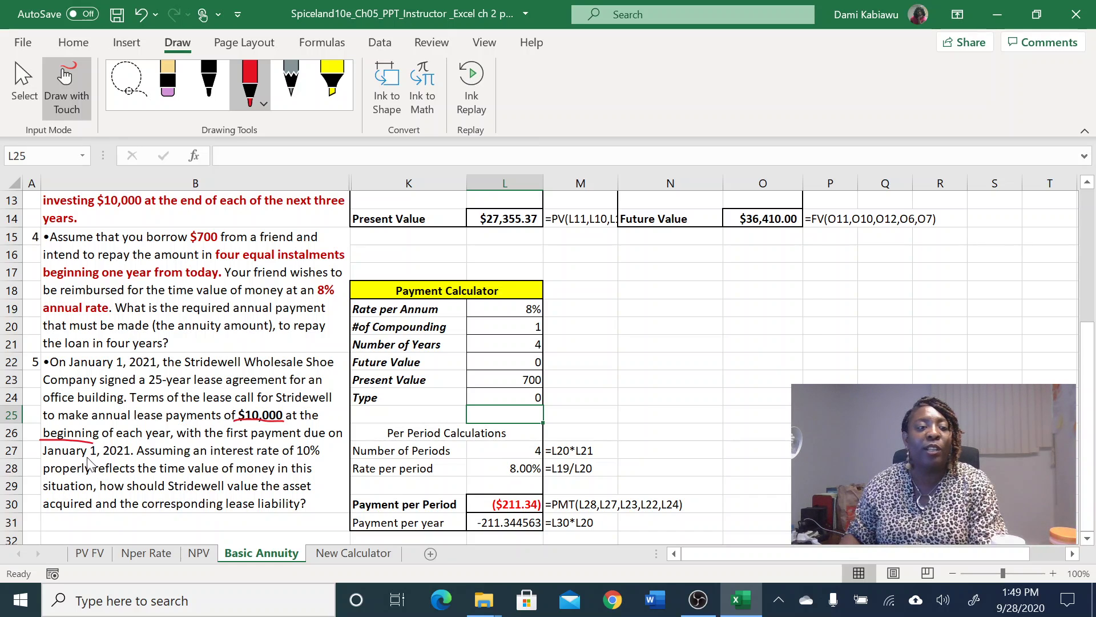
mouse_move(47, 456)
mouse_down()
mouse_move(68, 474)
mouse_move(122, 474)
mouse_move(134, 448)
mouse_move(46, 455)
mouse_up()
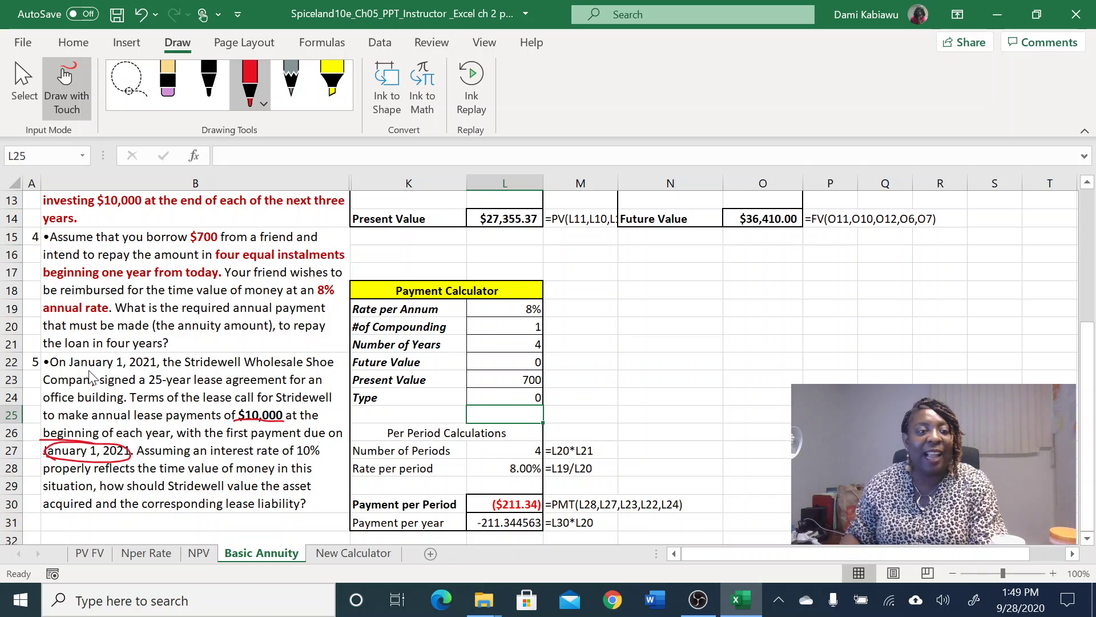
mouse_move(64, 370)
mouse_down()
mouse_move(143, 388)
mouse_move(163, 367)
mouse_move(89, 350)
mouse_move(74, 369)
mouse_up()
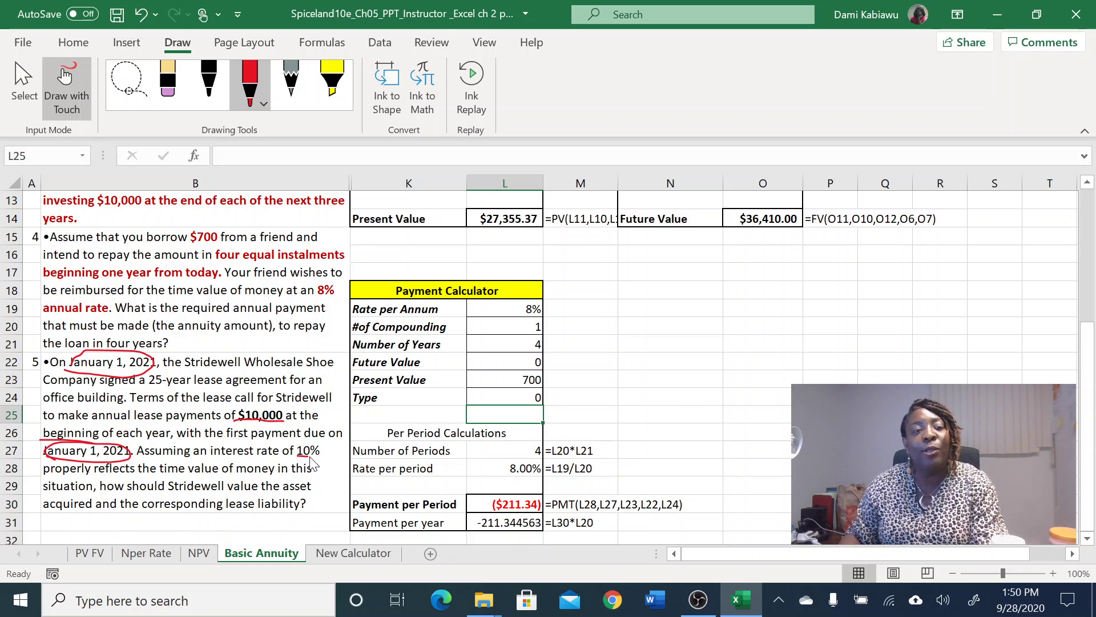
drag(310, 457, 320, 456)
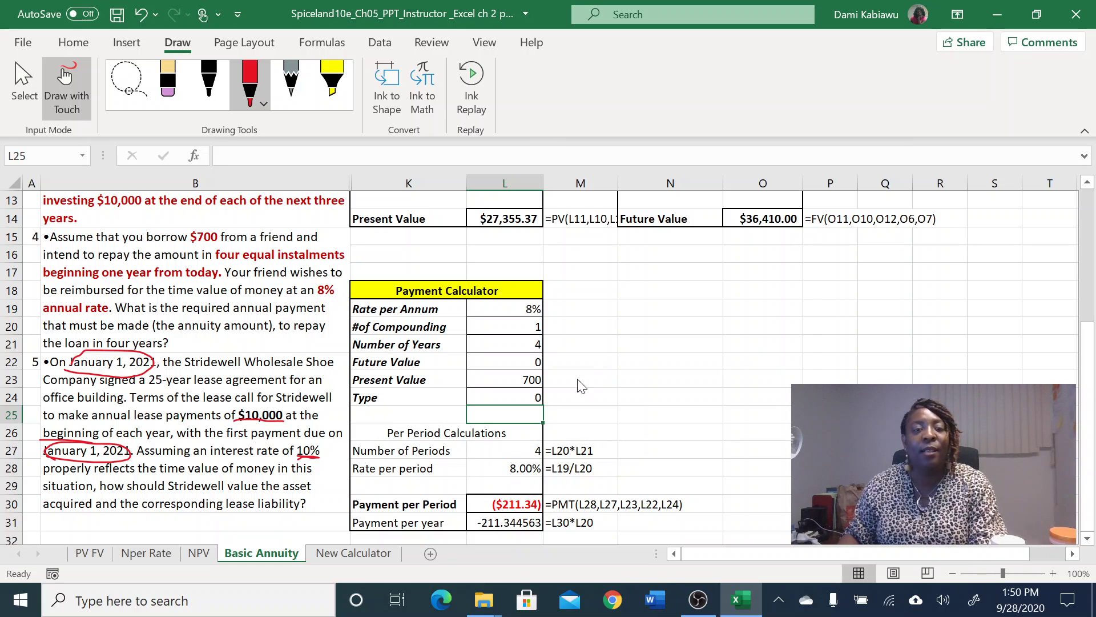
- Draw a red timeline for question 5 beside the Payment Calculator, with ticks labelled 0, 1 and 25 and a break mark before the end
mouse_move(613, 294)
mouse_down()
mouse_move(605, 336)
mouse_move(894, 314)
mouse_move(1003, 313)
mouse_move(1007, 324)
mouse_up()
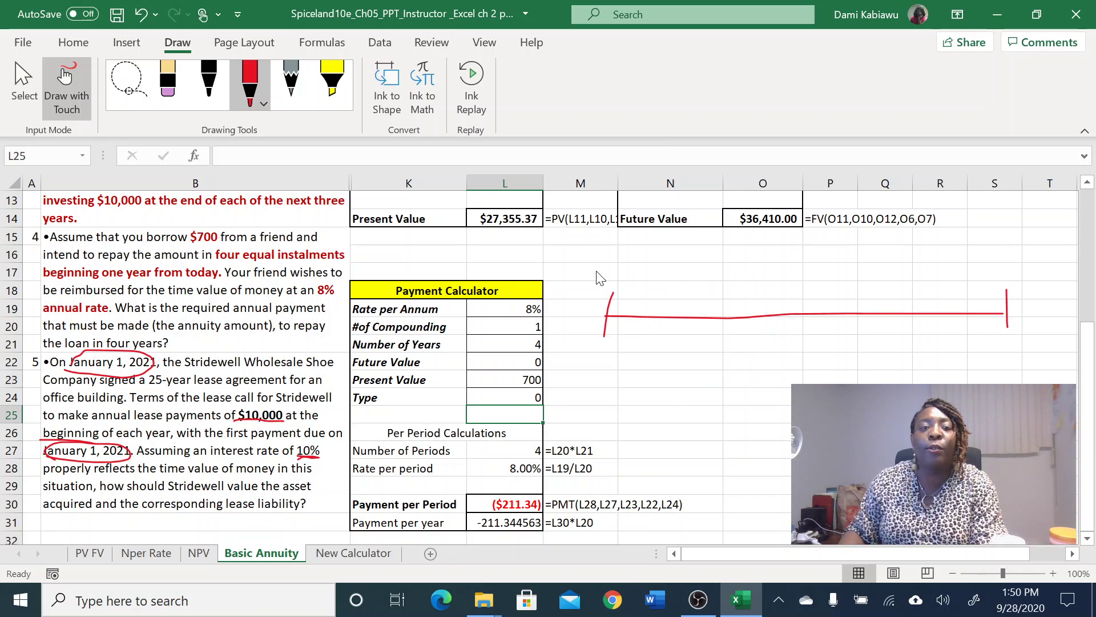
mouse_move(611, 264)
mouse_down()
mouse_move(604, 271)
mouse_move(612, 265)
mouse_up()
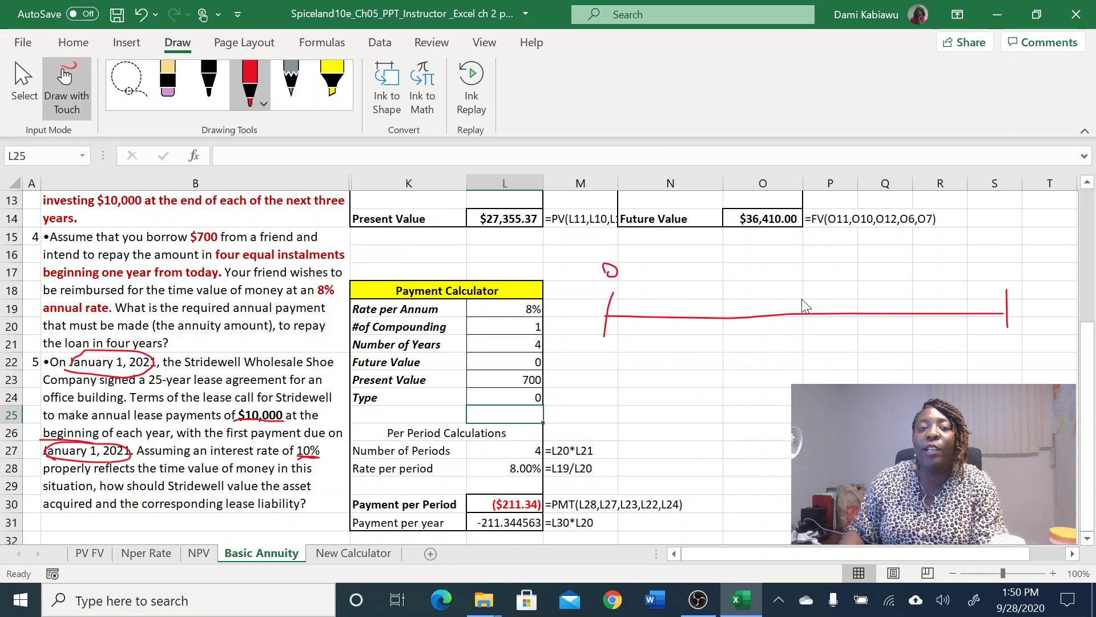
drag(779, 294, 782, 336)
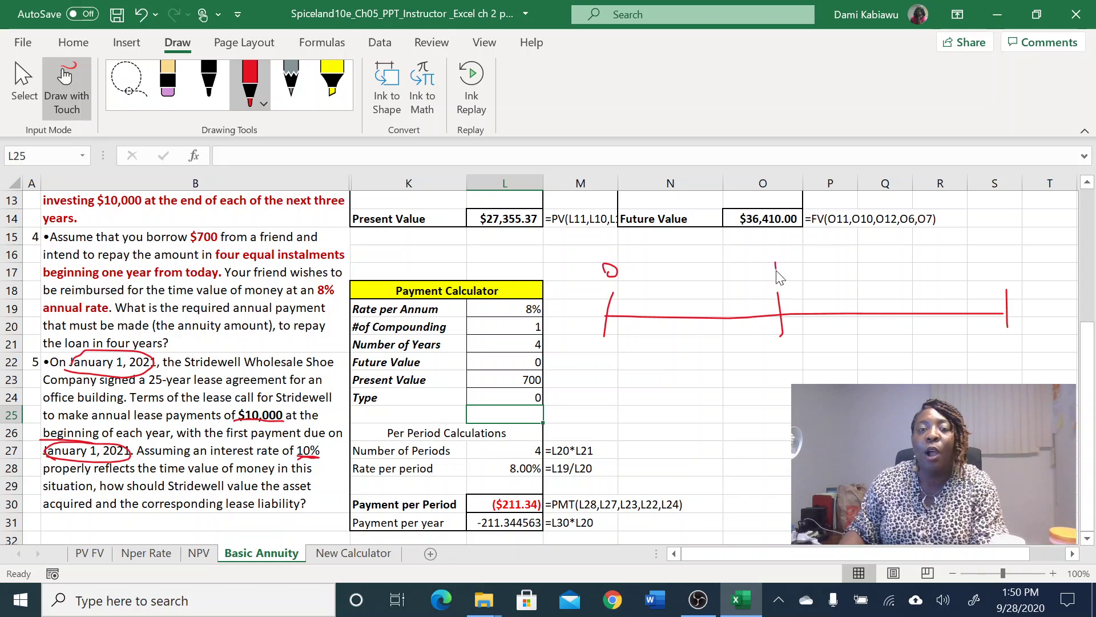
drag(777, 271, 778, 272)
drag(910, 294, 888, 334)
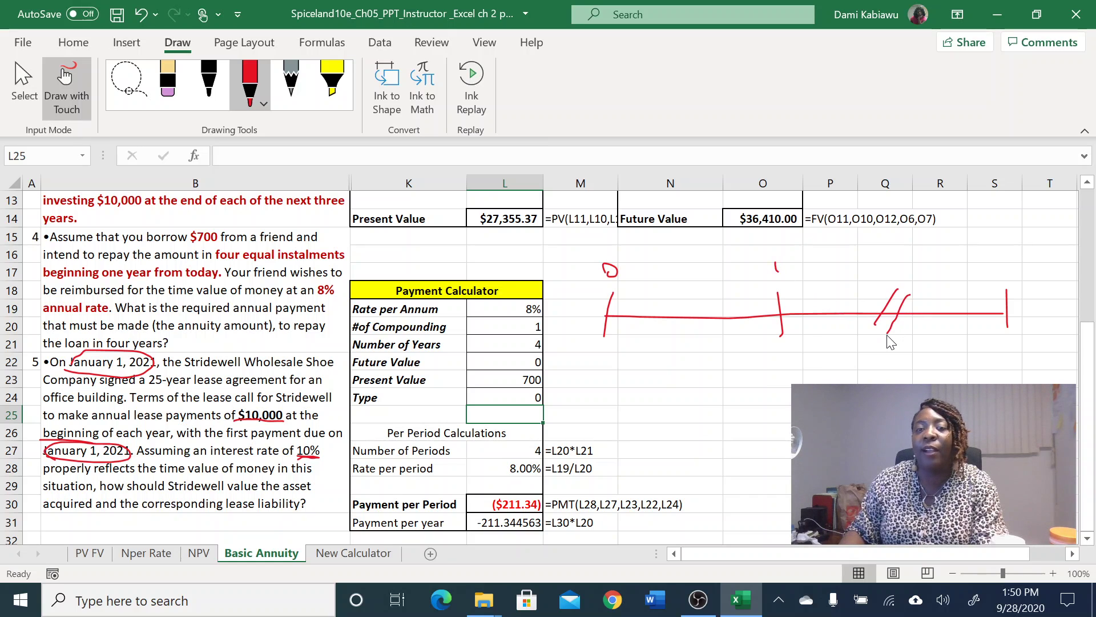
drag(986, 263, 1019, 276)
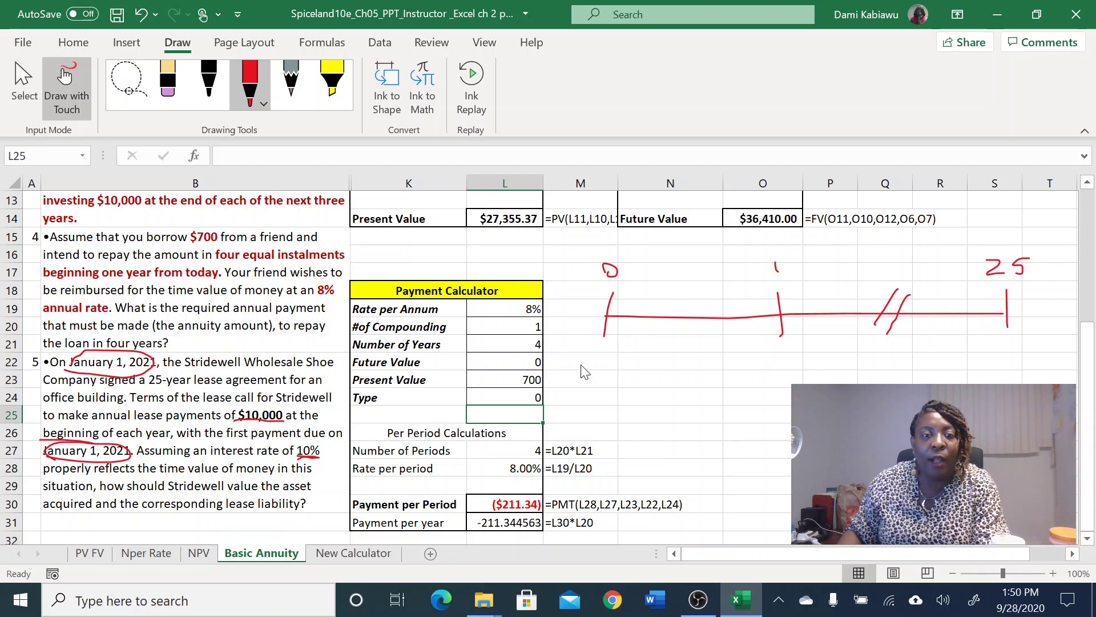
- Write 10,000 payments below ticks 0 and 1, add a tick 24 with 10,000 below it, and stop inking
drag(594, 352, 665, 357)
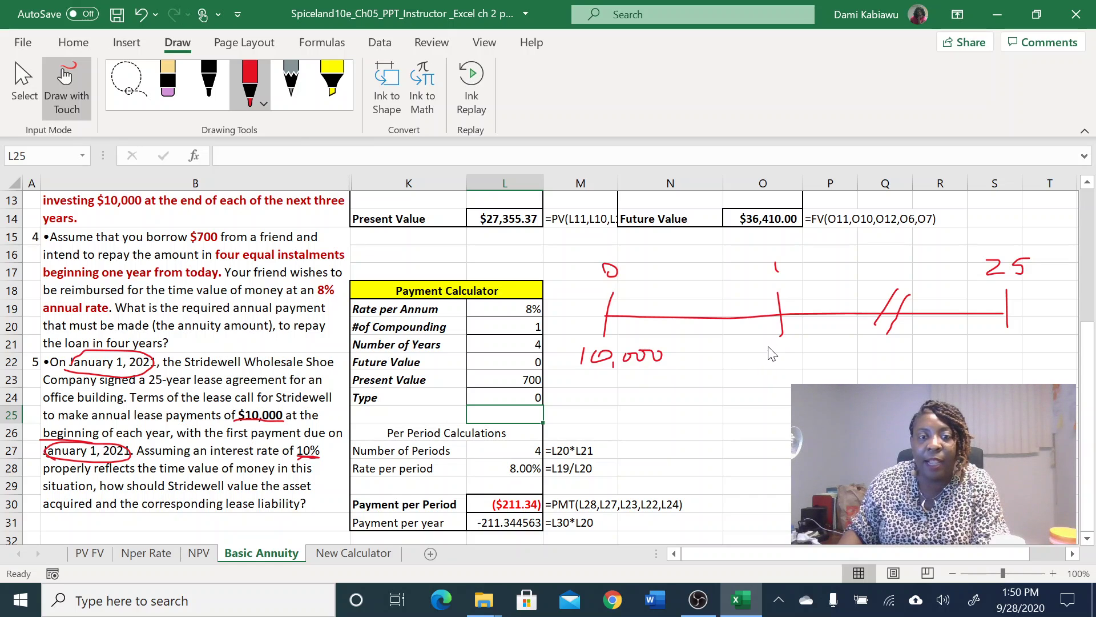
mouse_move(769, 344)
mouse_down()
mouse_move(765, 360)
mouse_move(812, 348)
mouse_up()
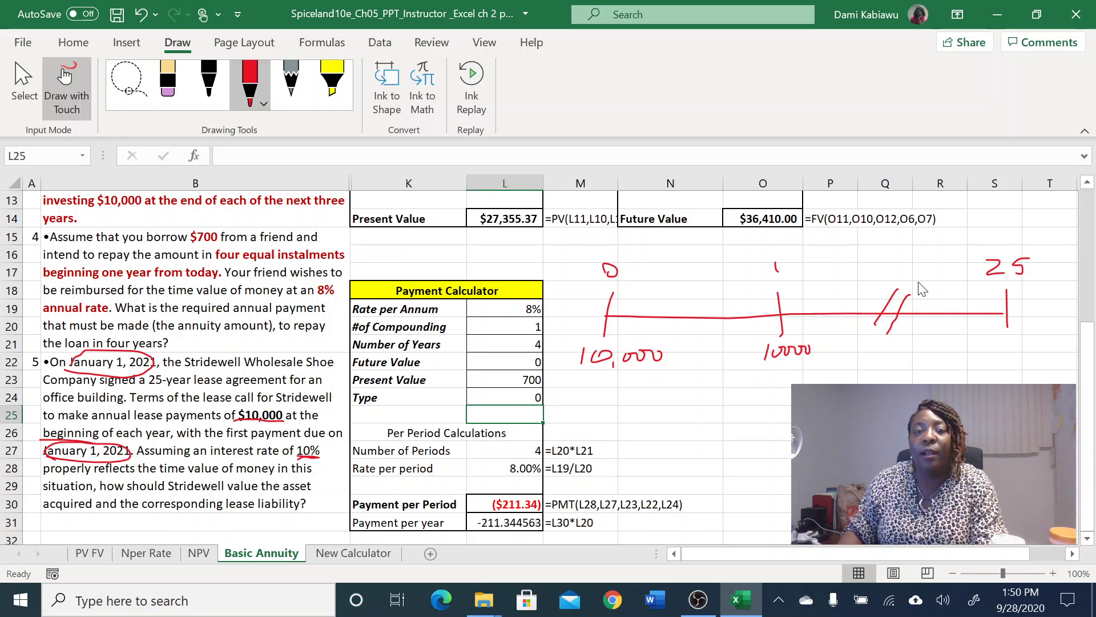
drag(931, 275, 931, 349)
mouse_move(913, 255)
mouse_down()
mouse_move(925, 259)
mouse_move(913, 267)
mouse_move(949, 265)
mouse_move(947, 280)
mouse_up()
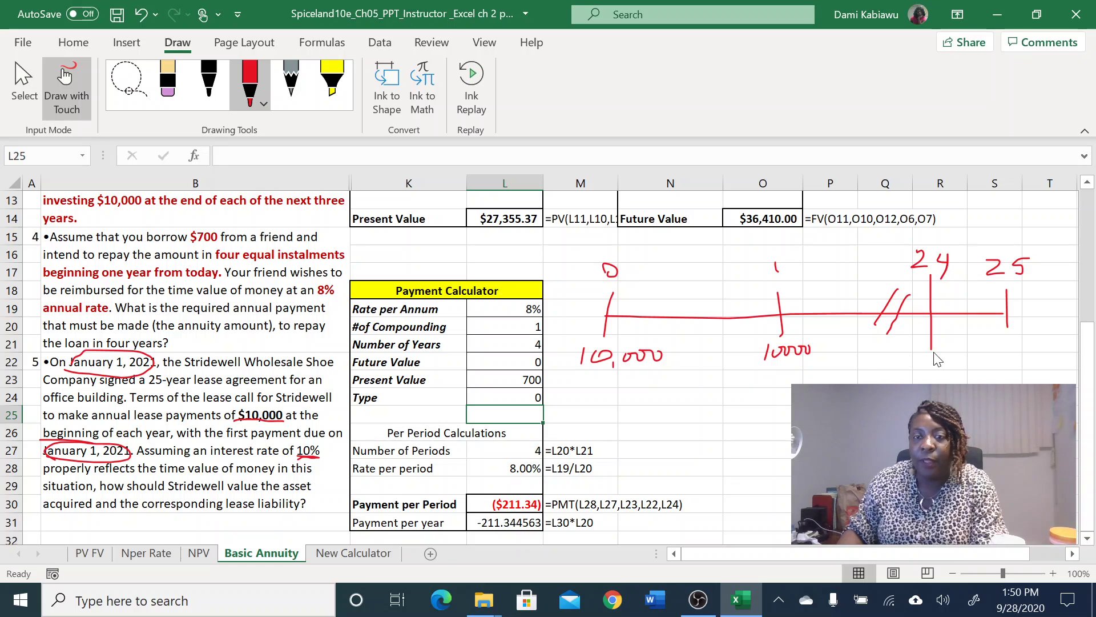
mouse_move(918, 363)
mouse_down()
mouse_move(915, 375)
mouse_move(933, 367)
mouse_move(937, 384)
mouse_move(957, 367)
mouse_up()
mouse_move(965, 367)
mouse_down()
mouse_move(981, 378)
mouse_move(987, 366)
mouse_up()
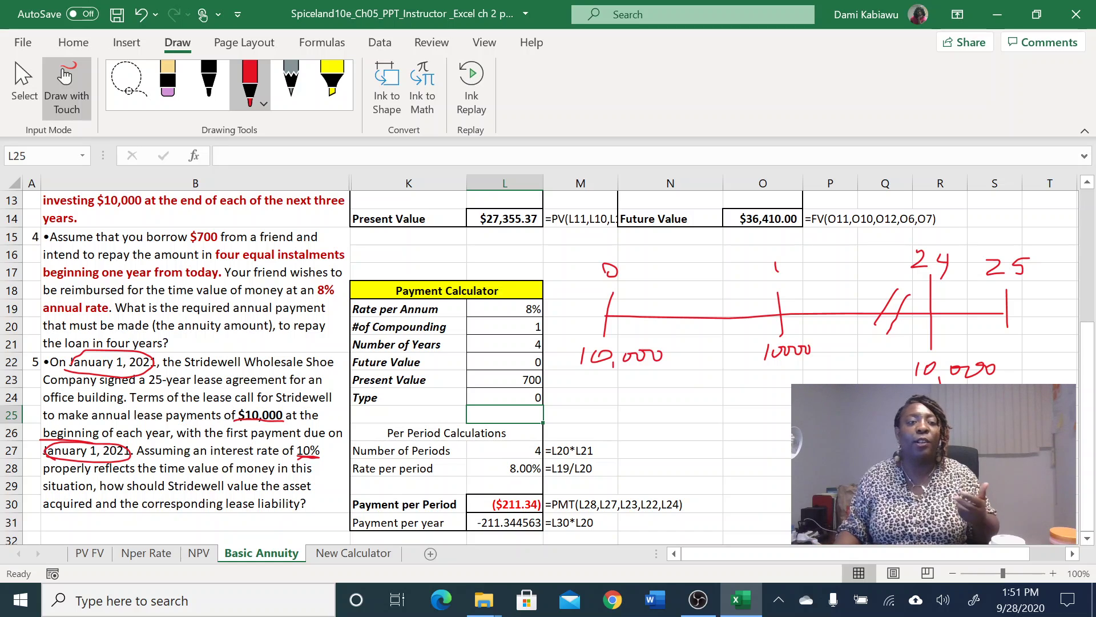
click(65, 83)
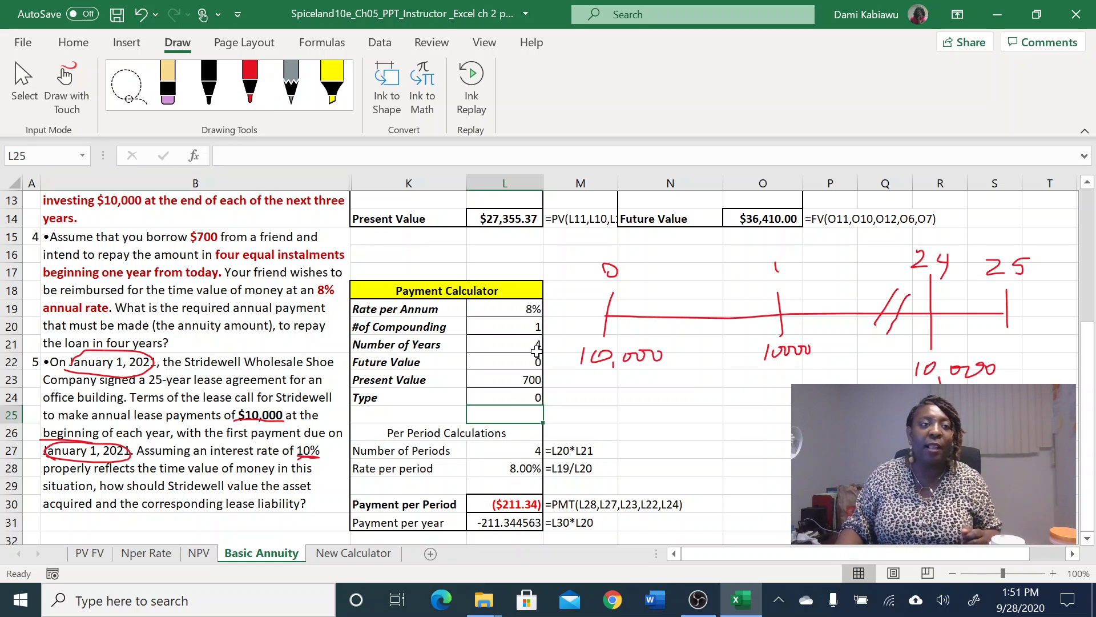
- Clear the Payment Calculator inputs in L19 to L24 and select the rate per annum cell
drag(536, 311, 537, 400)
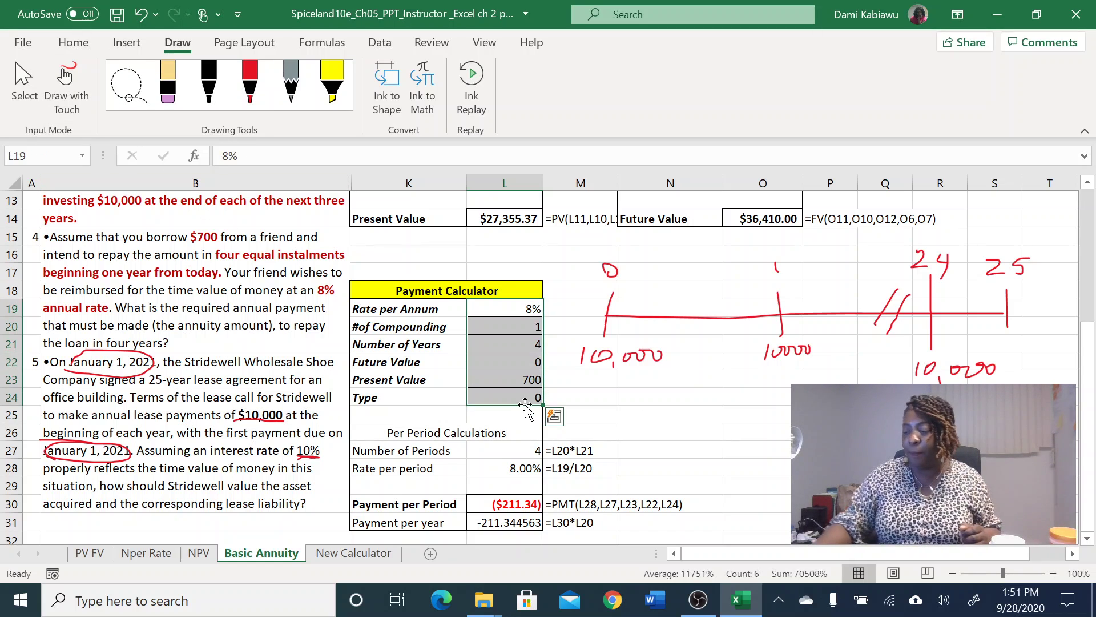
key(Delete)
click(501, 310)
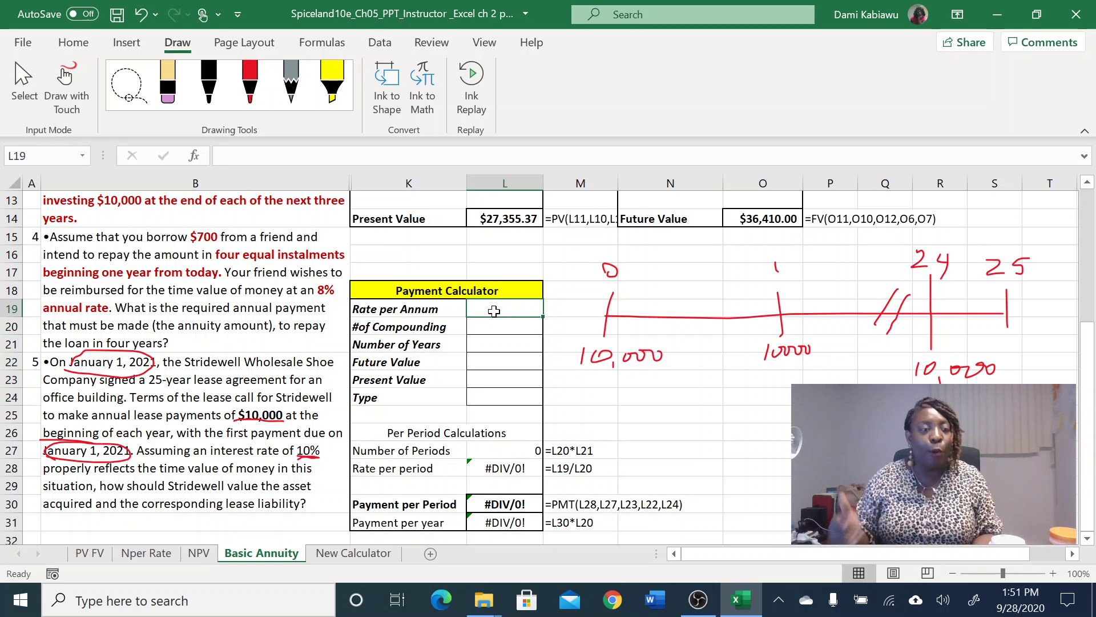
text(10)
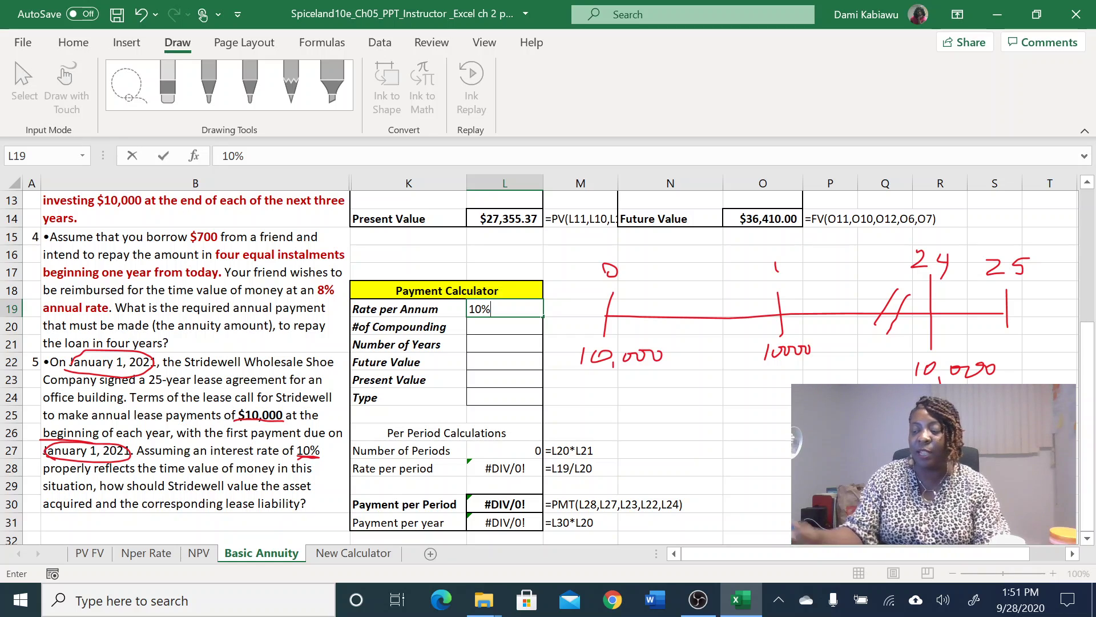
key(Return)
text(1)
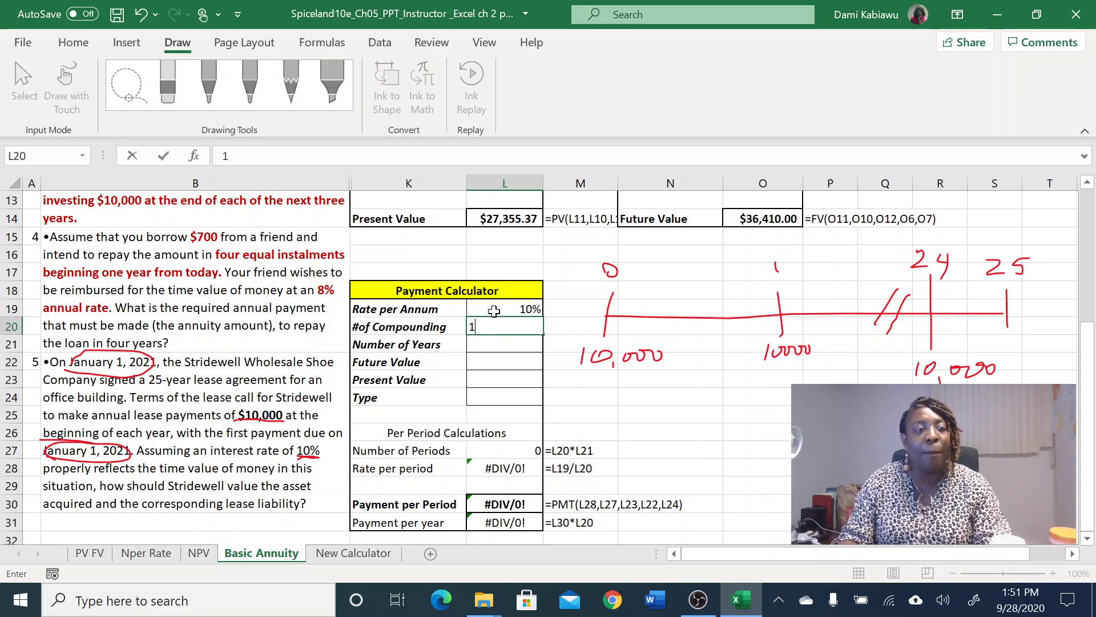
key(Return)
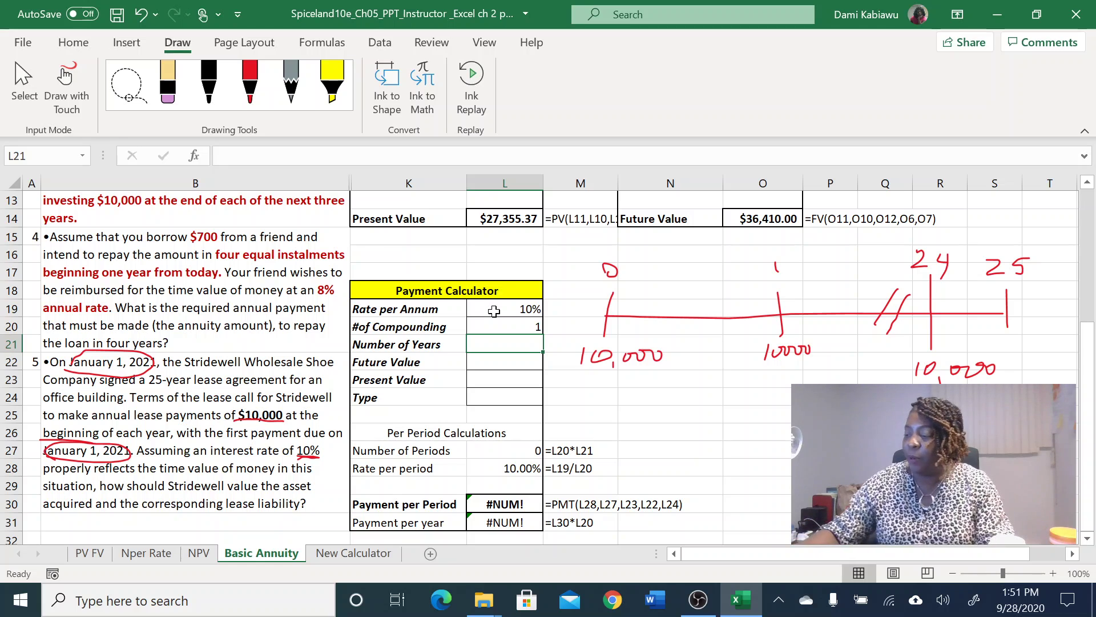
text(25)
key(Return)
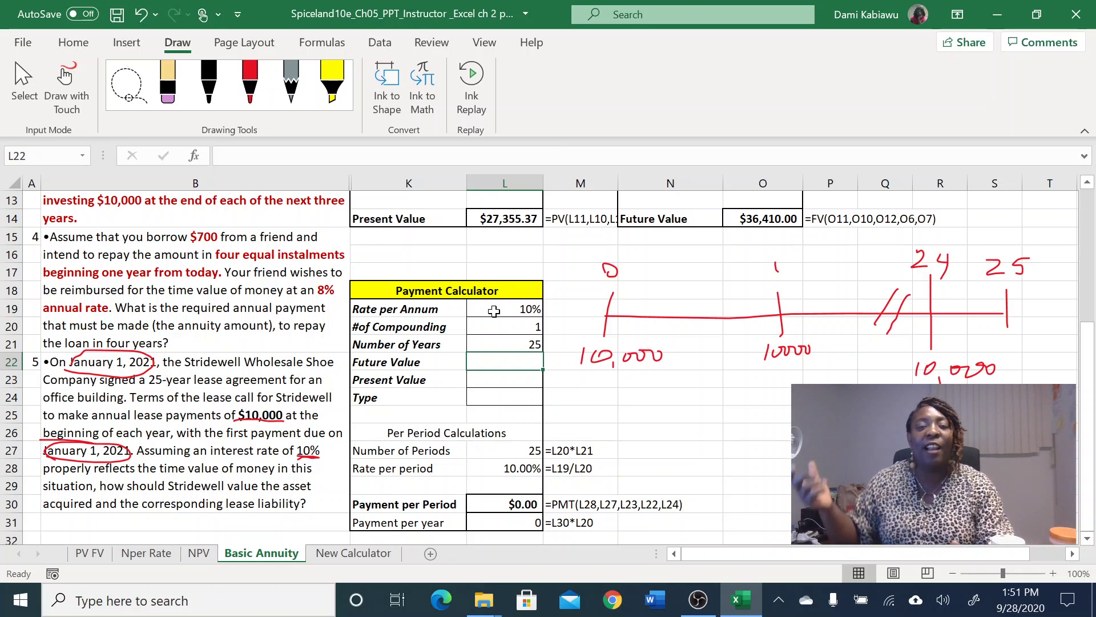
text(0)
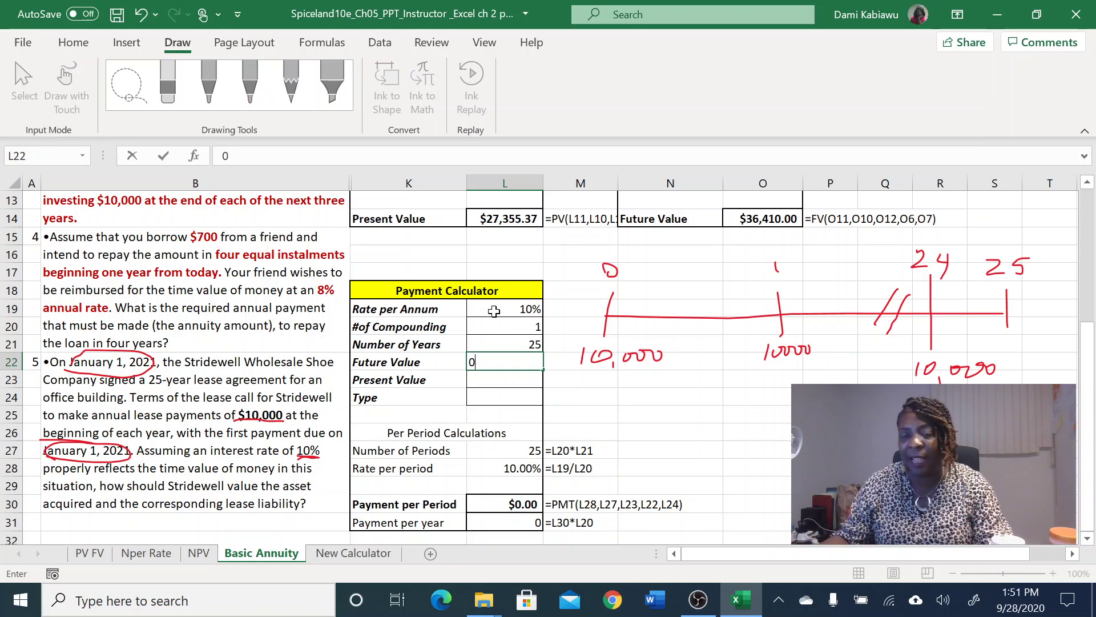
key(Return)
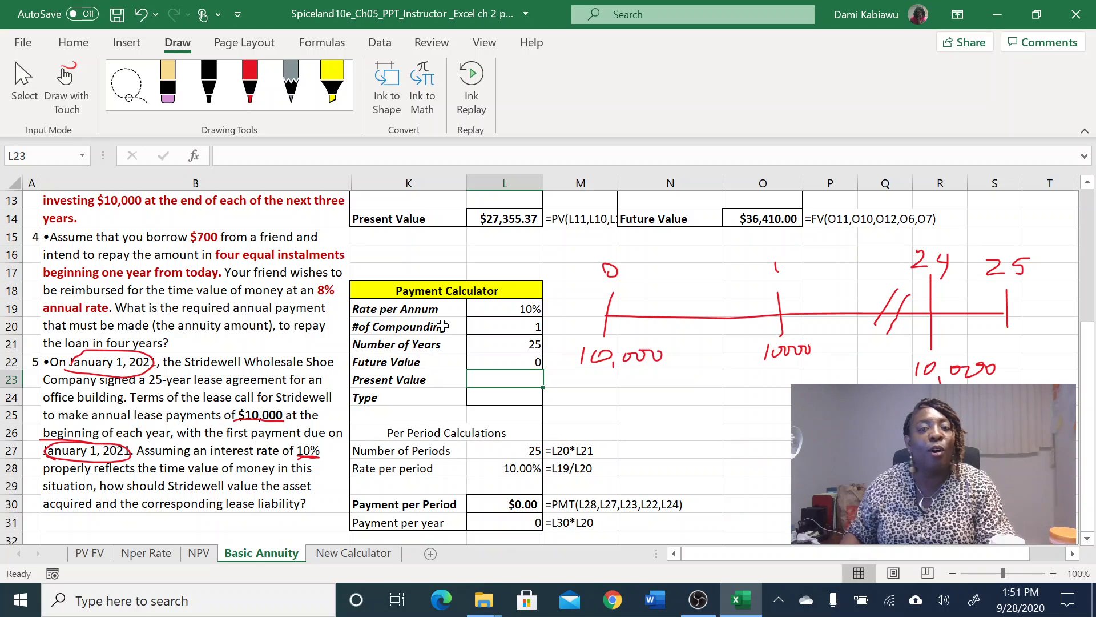
scroll(444, 324, up, 2)
scroll(695, 392, up, 1)
scroll(555, 440, down, 2)
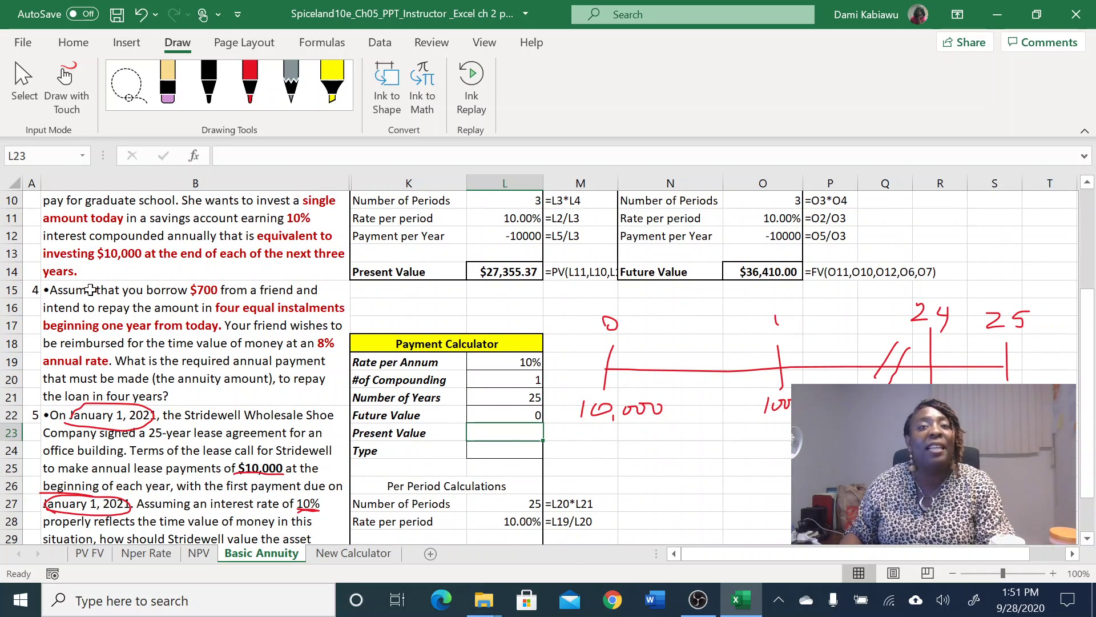
drag(501, 362, 503, 419)
key(Delete)
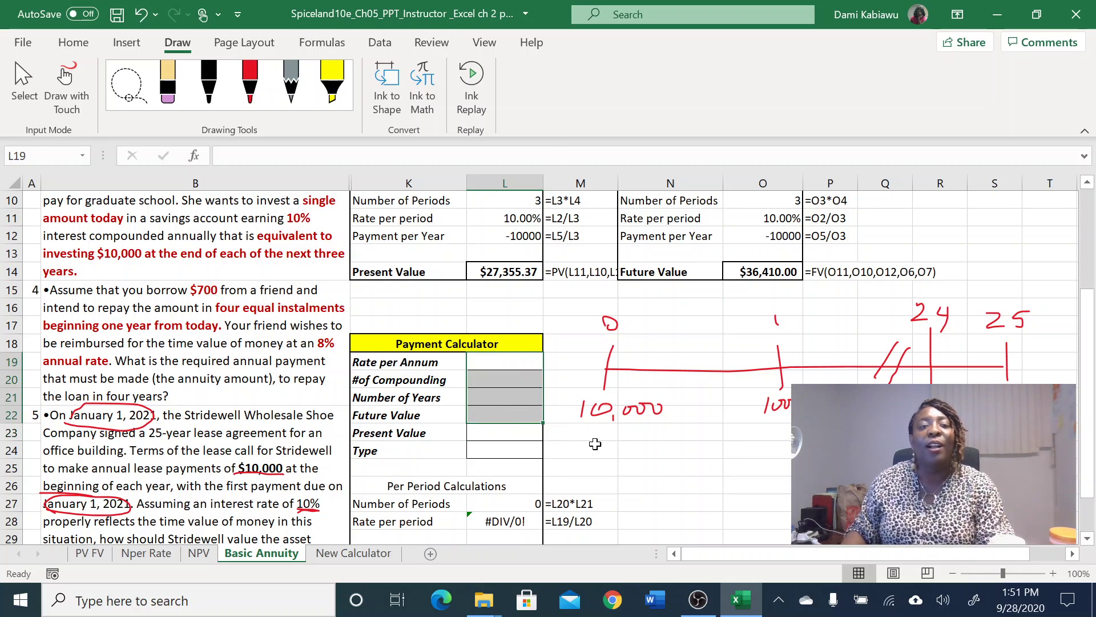
- Erase the red timeline for question 5, including its tick labels and the 10,000 payment amounts
click(596, 449)
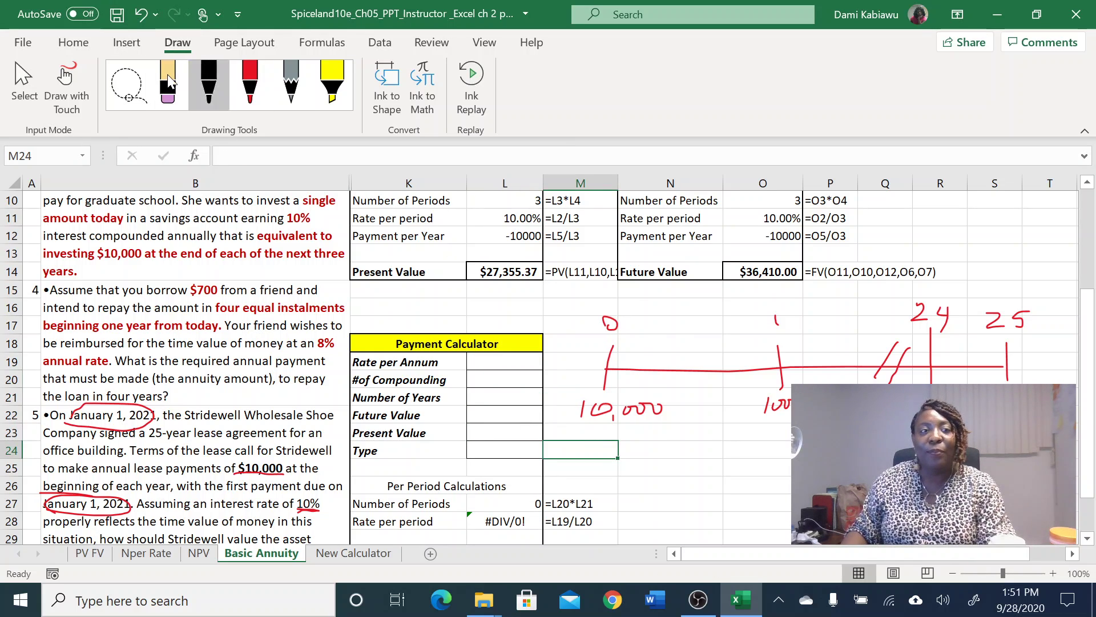
click(167, 74)
mouse_move(606, 308)
mouse_down()
mouse_move(630, 376)
mouse_move(580, 431)
mouse_move(779, 404)
mouse_up()
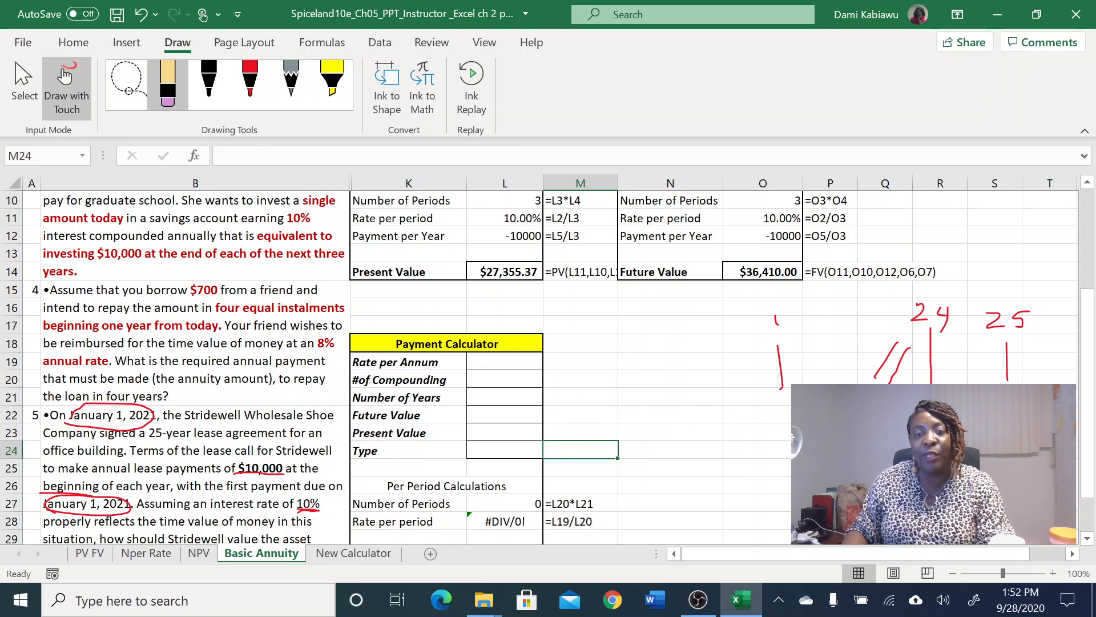
drag(888, 351, 1007, 360)
mouse_move(805, 313)
mouse_down()
mouse_move(781, 365)
mouse_move(907, 338)
mouse_up()
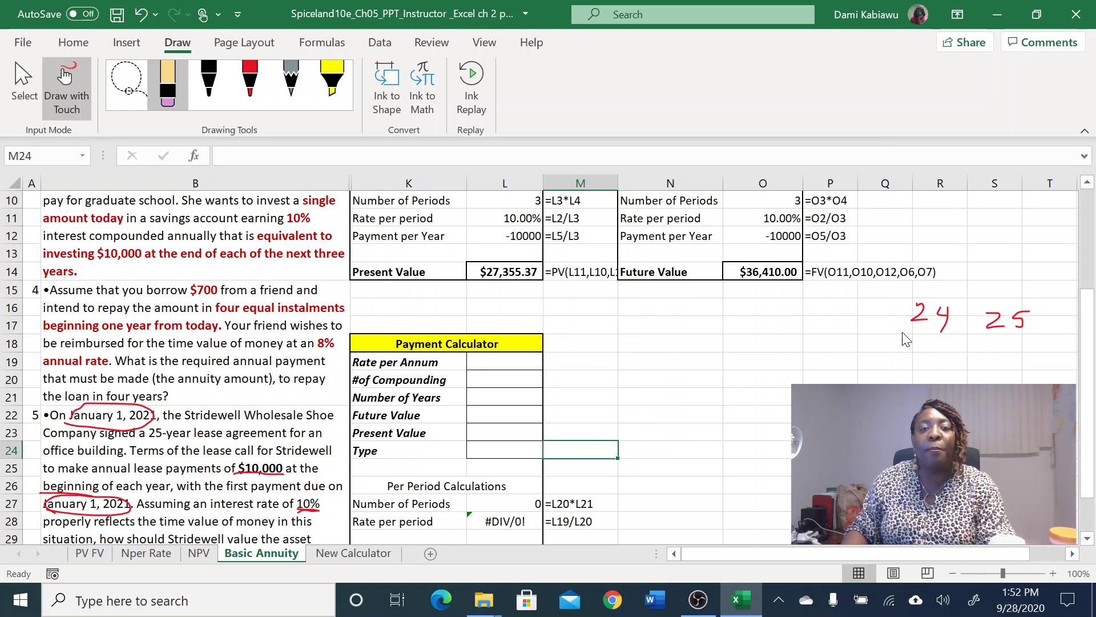
drag(980, 337, 904, 314)
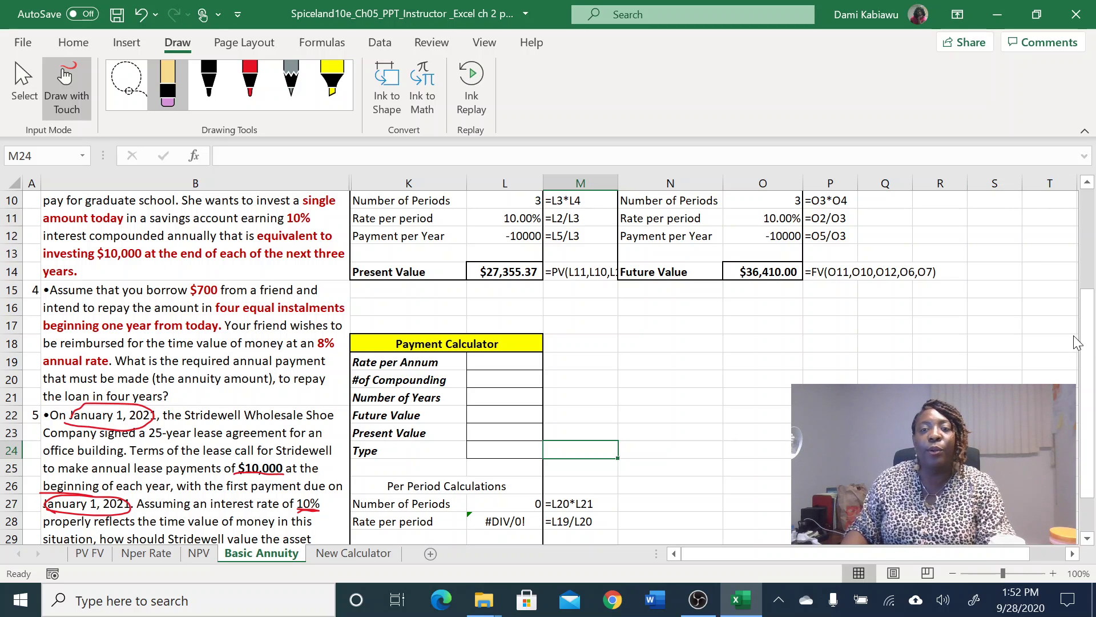
- Stop erasing and copy the Present Value Calculator with its formula notes from K1:M14 to N18, beside the Payment Calculator
drag(1086, 342, 1086, 251)
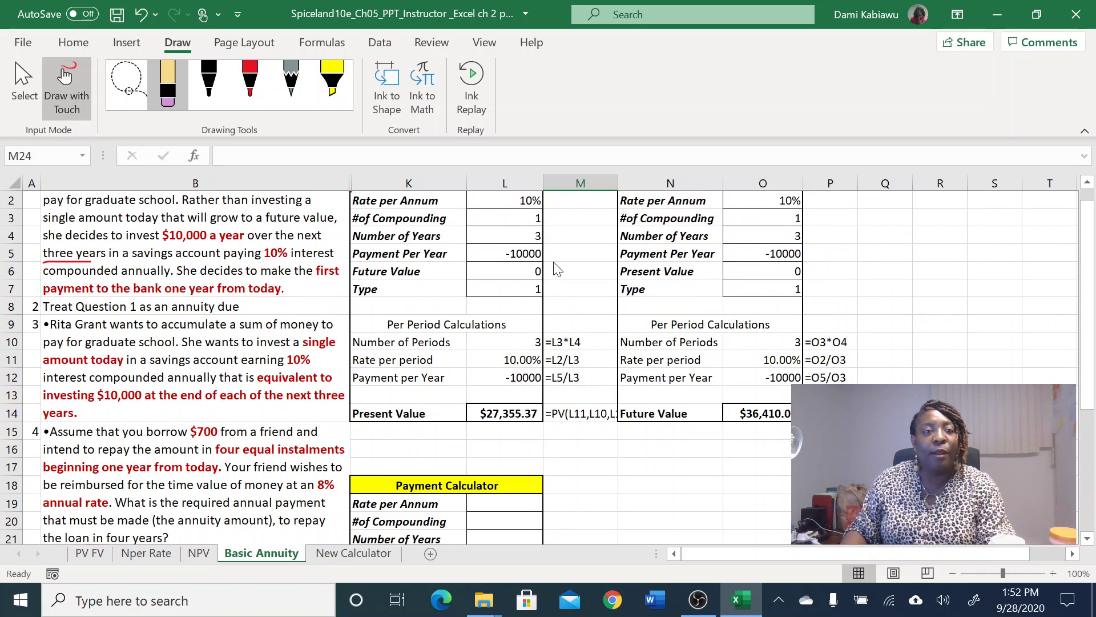
click(1086, 182)
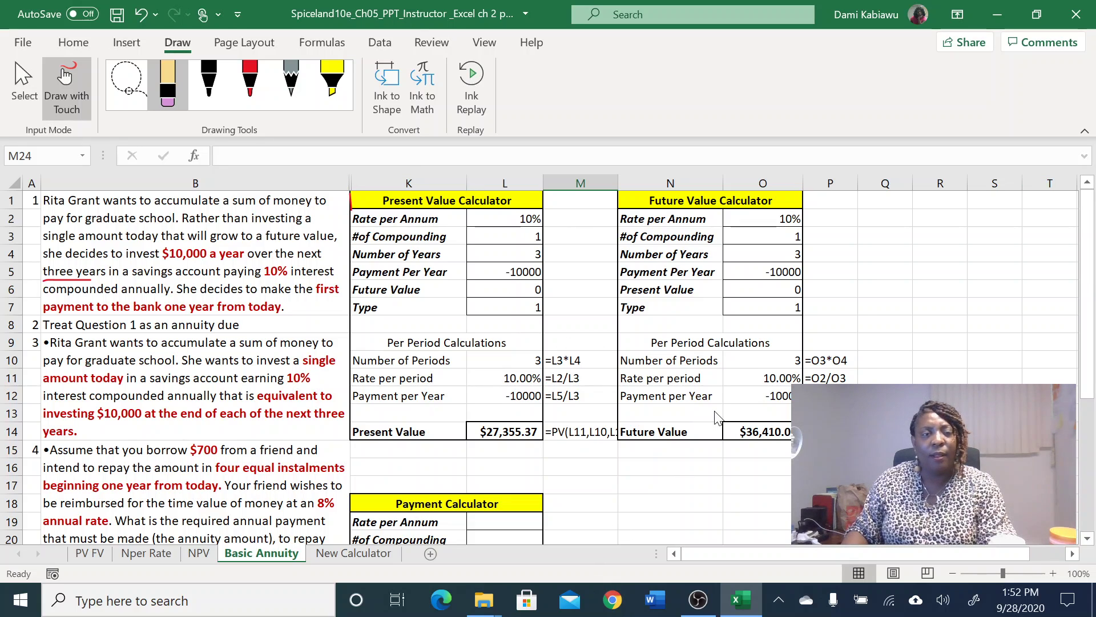
click(69, 90)
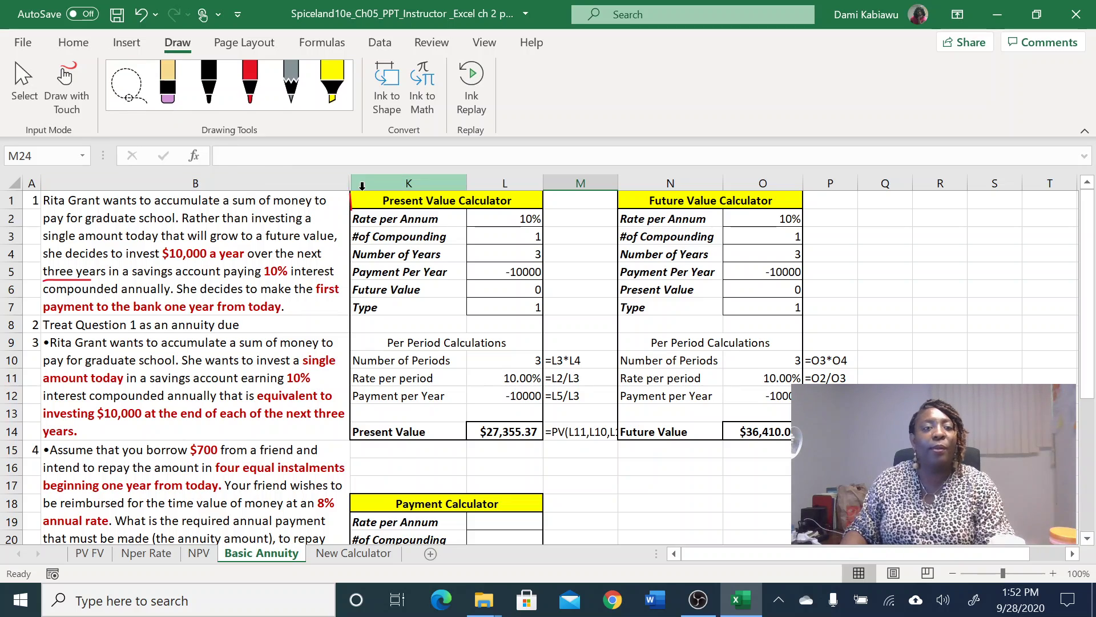
drag(378, 202, 556, 430)
key(ctrl+c)
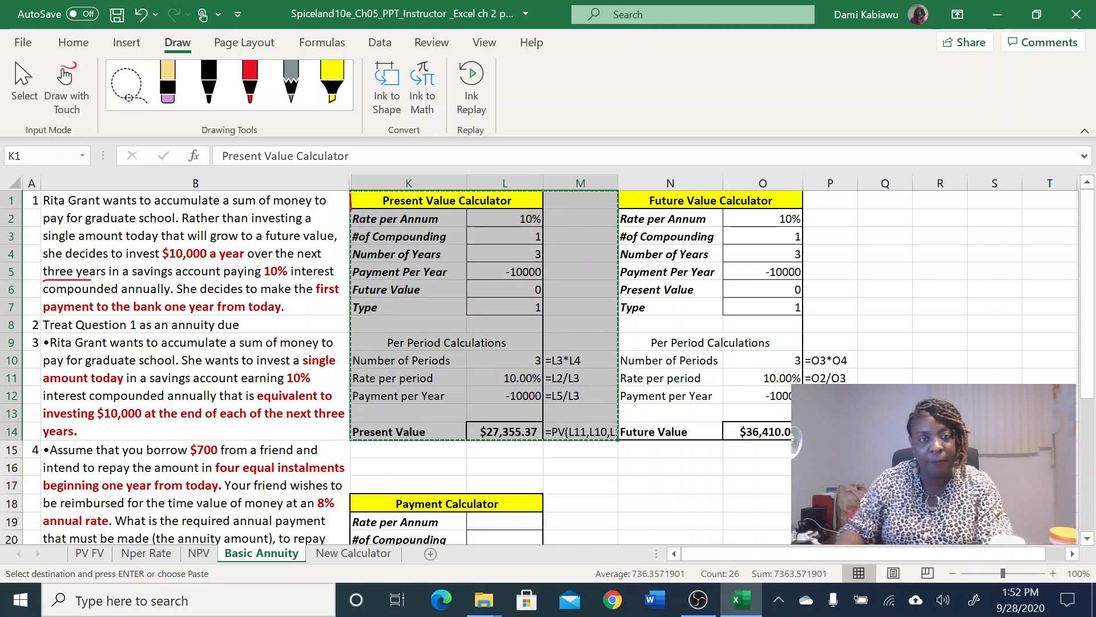
scroll(831, 290, down, 6)
scroll(634, 350, up, 1)
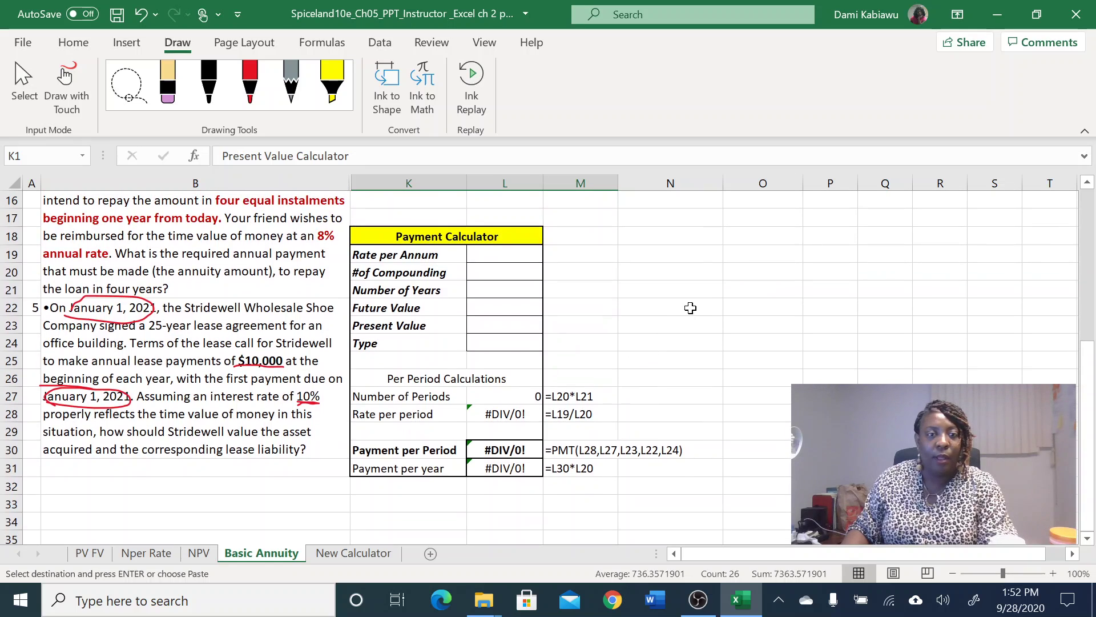
click(688, 239)
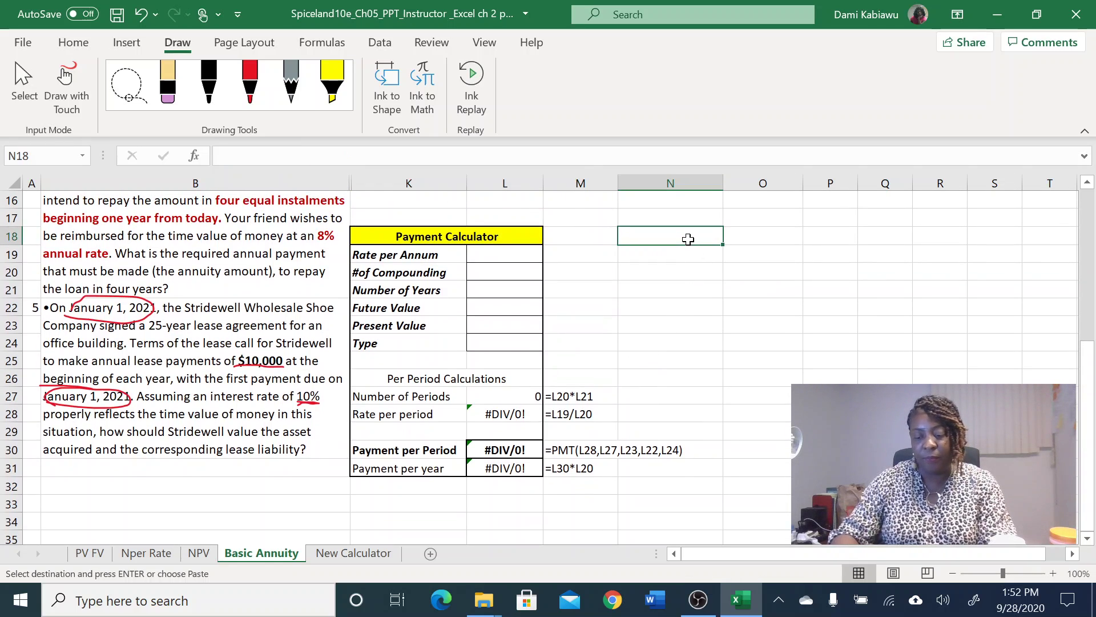
key(ctrl+v)
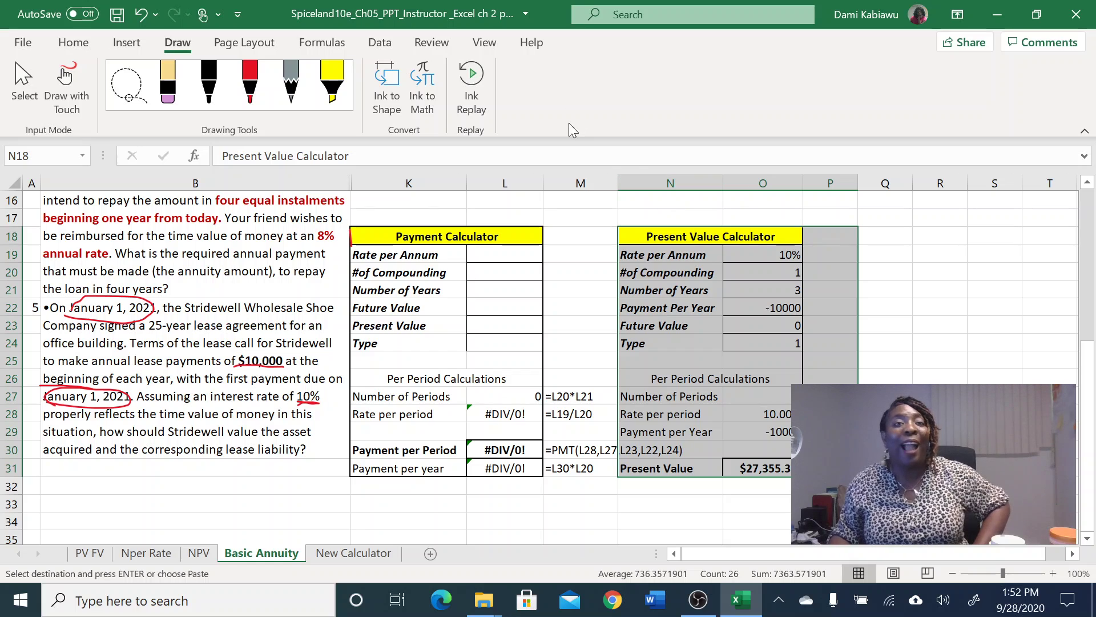
- Hide columns K to M so the copied Present Value Calculator sits next to the question text
click(569, 181)
drag(569, 177, 404, 184)
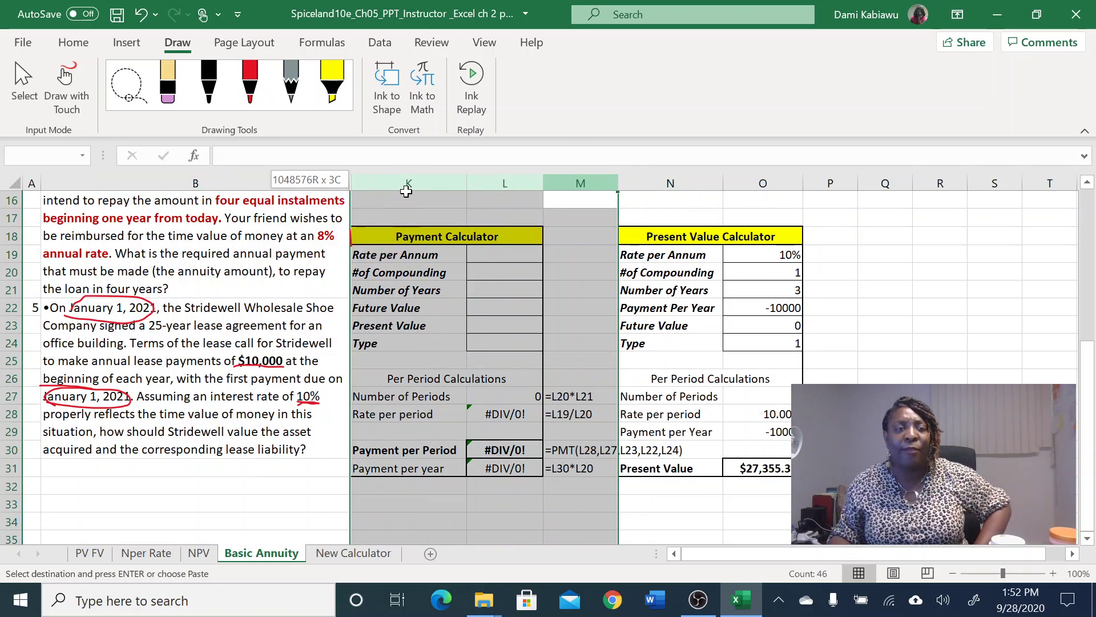
right_click(404, 188)
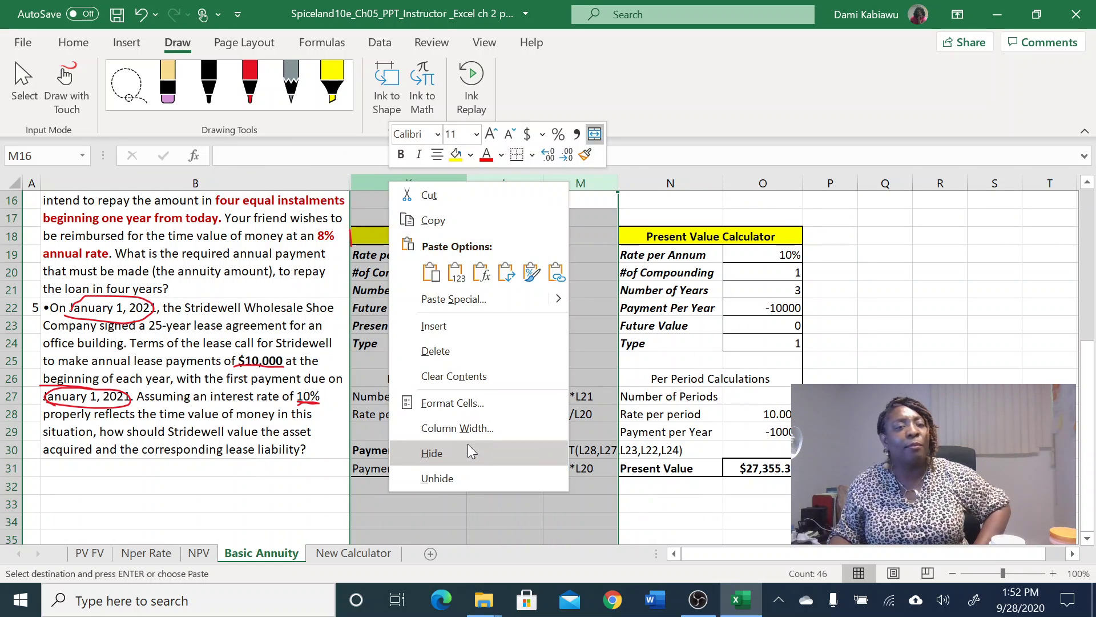
click(455, 479)
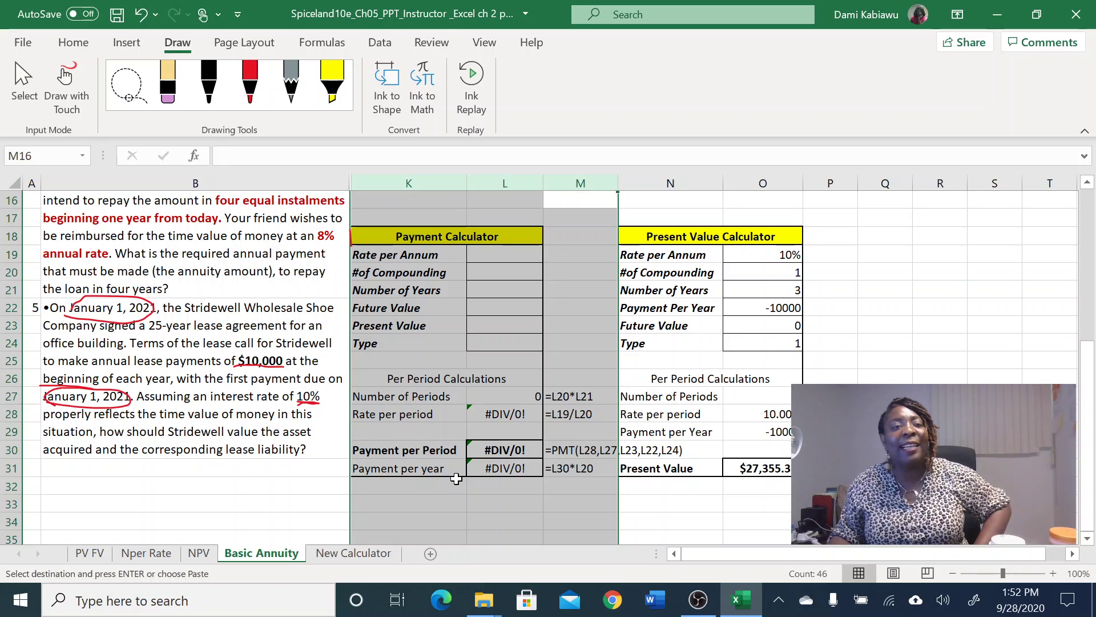
right_click(451, 188)
click(490, 455)
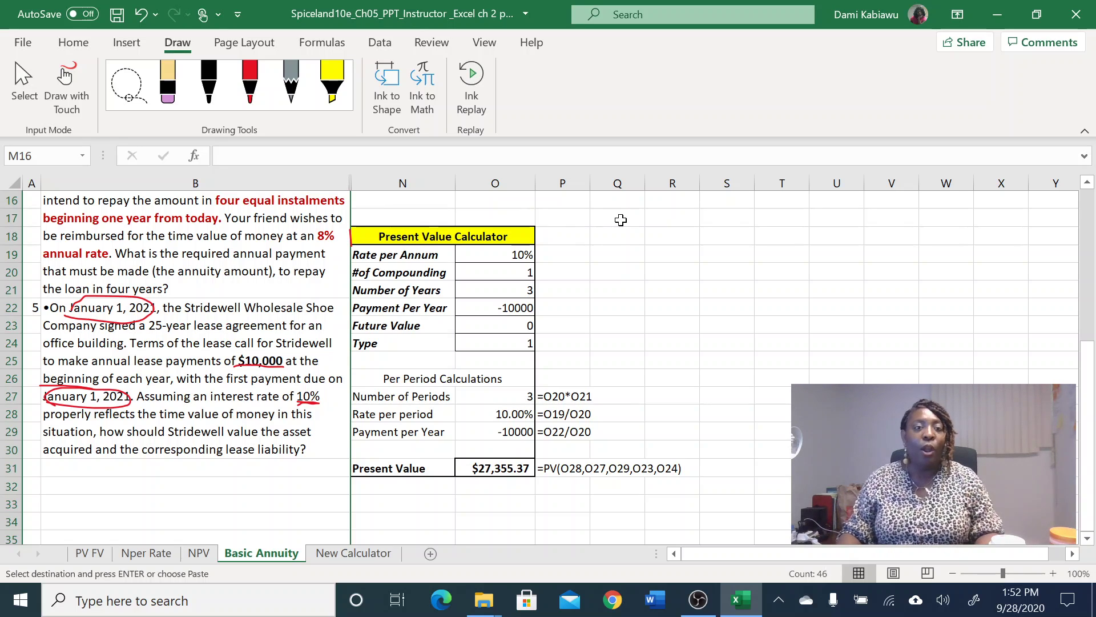
- Clear the copied calculator's inputs in O19:O24, then enter a 10% annual rate, 1 compounding period and 25 years
drag(505, 254, 499, 343)
key(Delete)
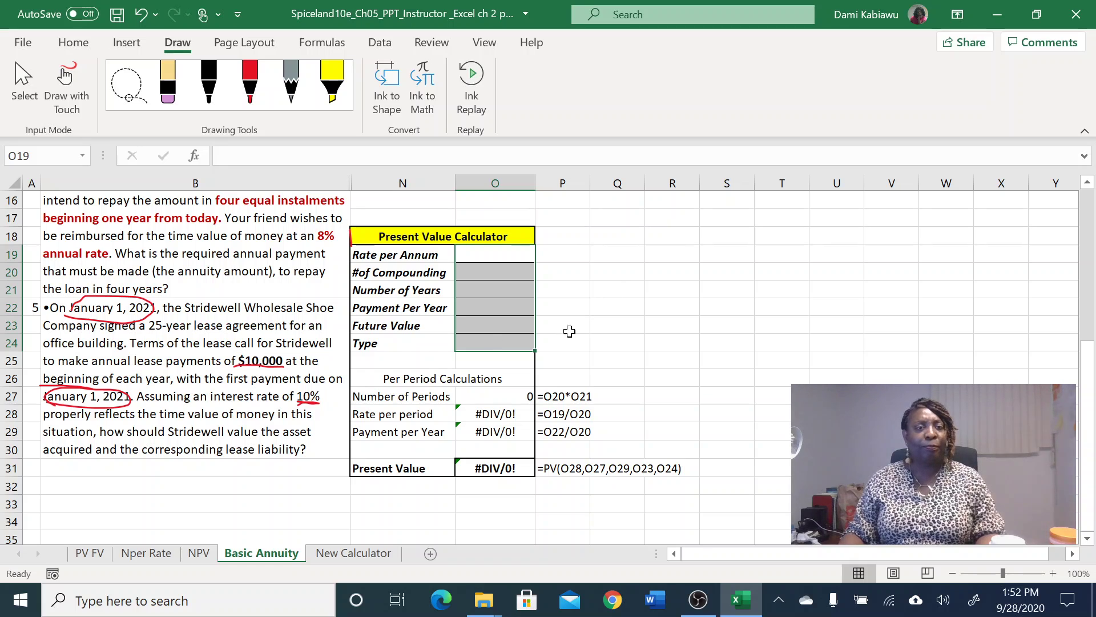
click(482, 253)
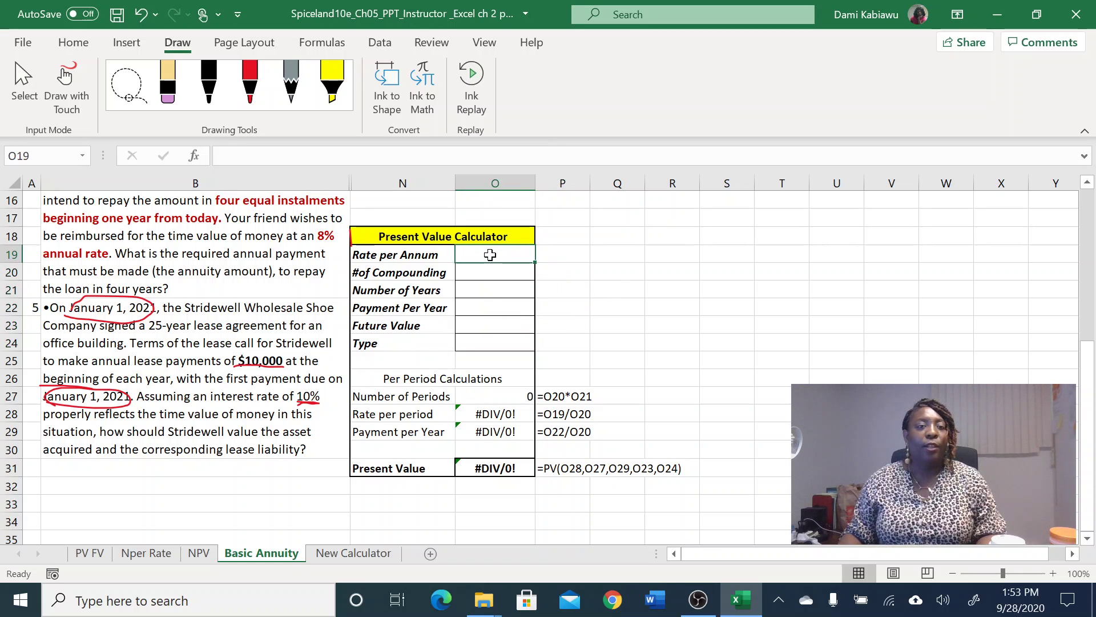
text(10)
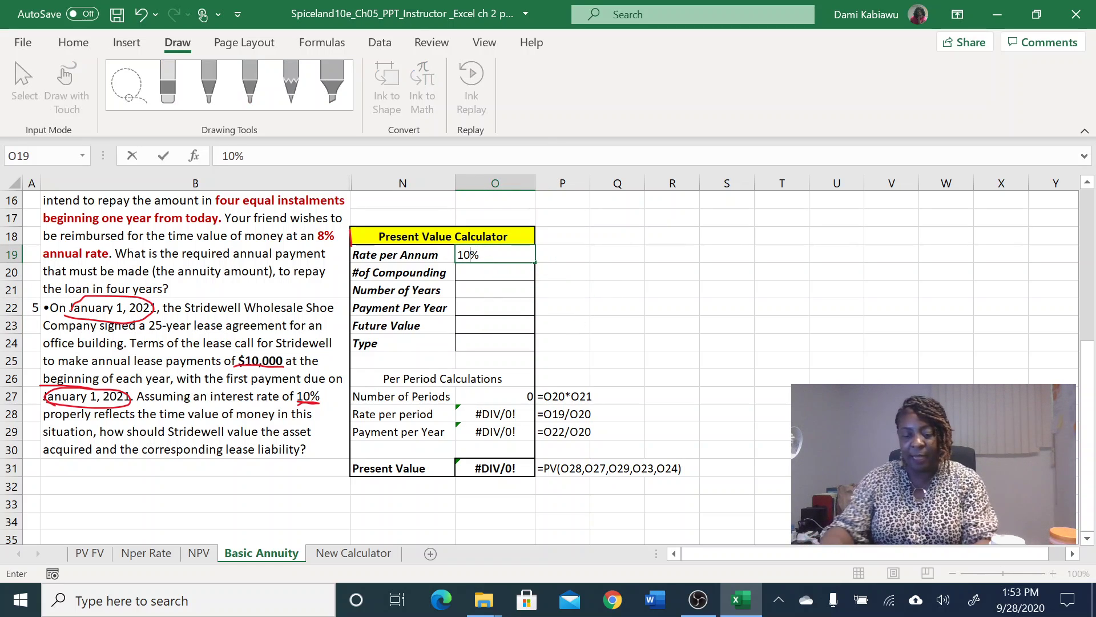
key(Return)
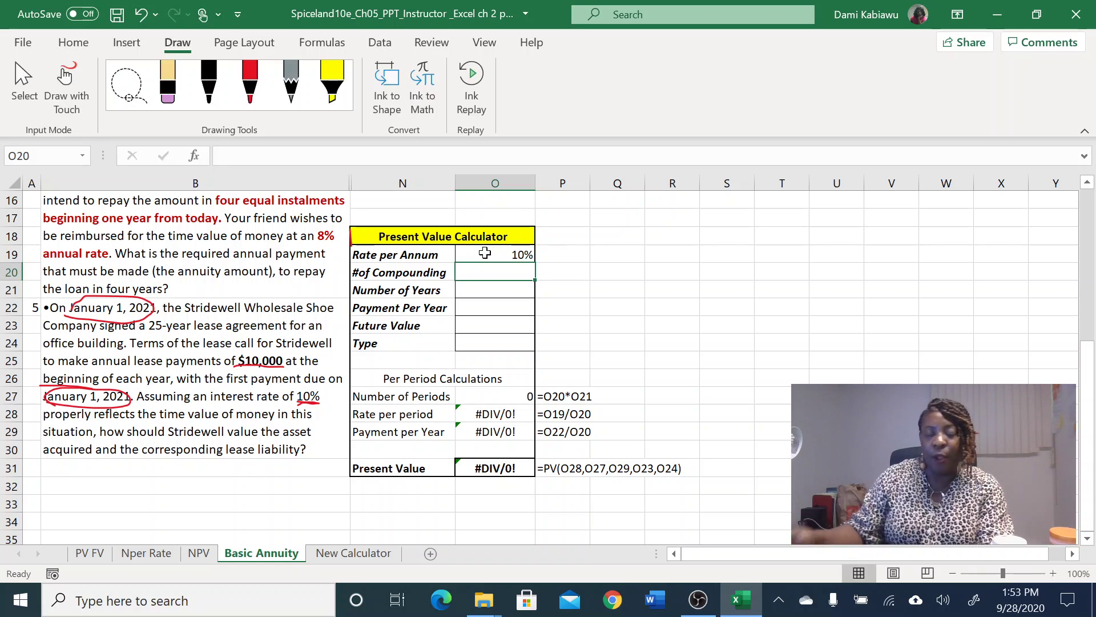
text(1)
key(Return)
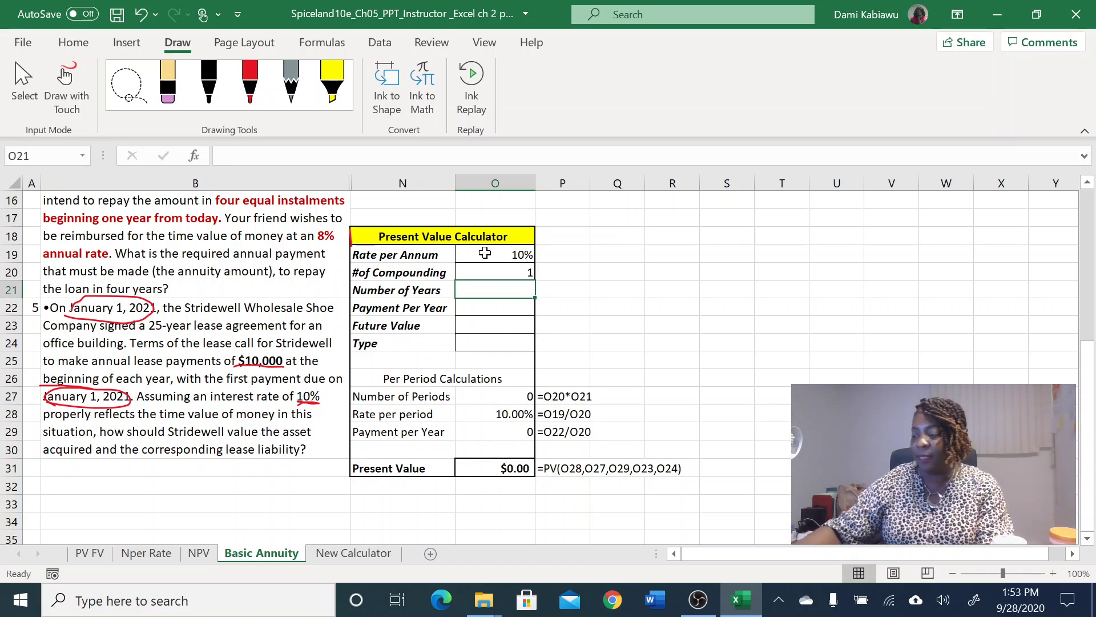
text(25)
key(Return)
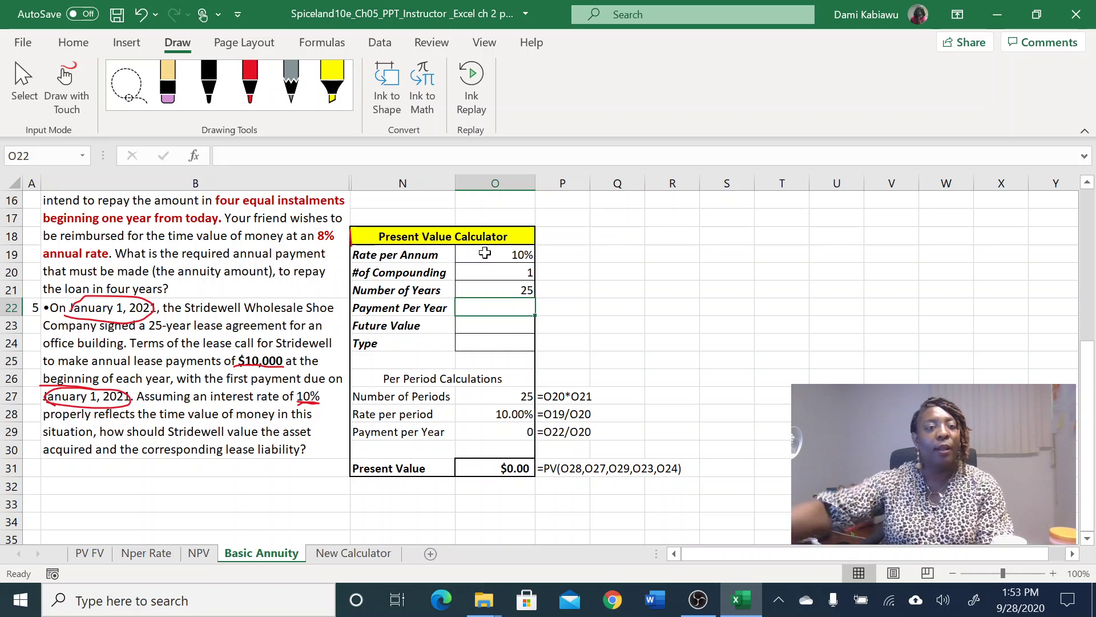
- Set the payment per year to -10000, the future value to 0 and the type to 1 in the Present Value Calculator
text(-10000)
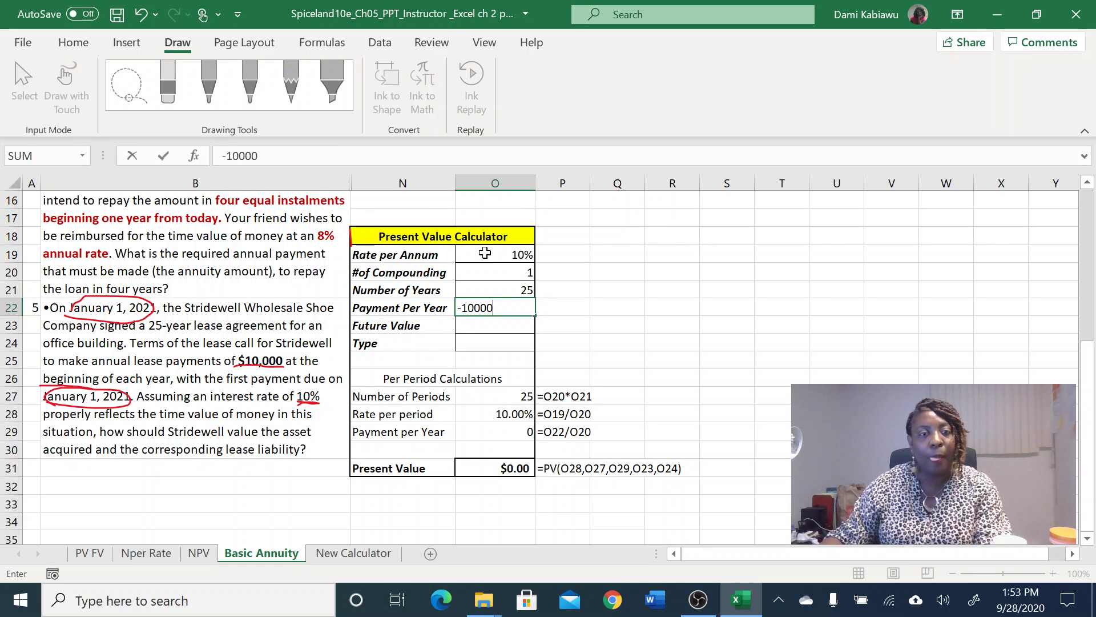
key(Return)
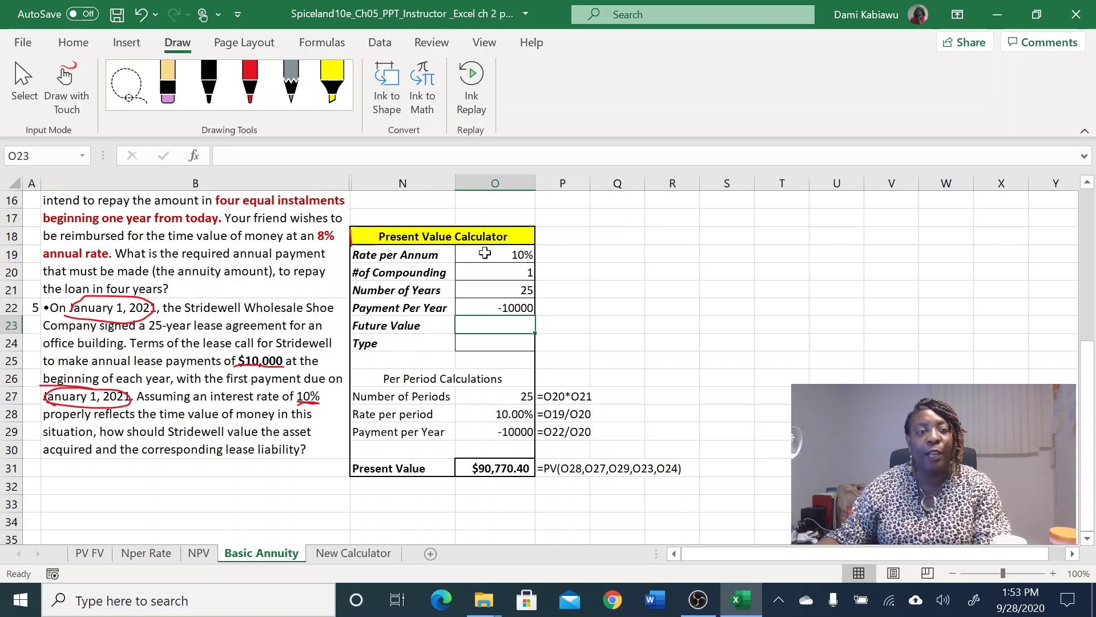
text(0)
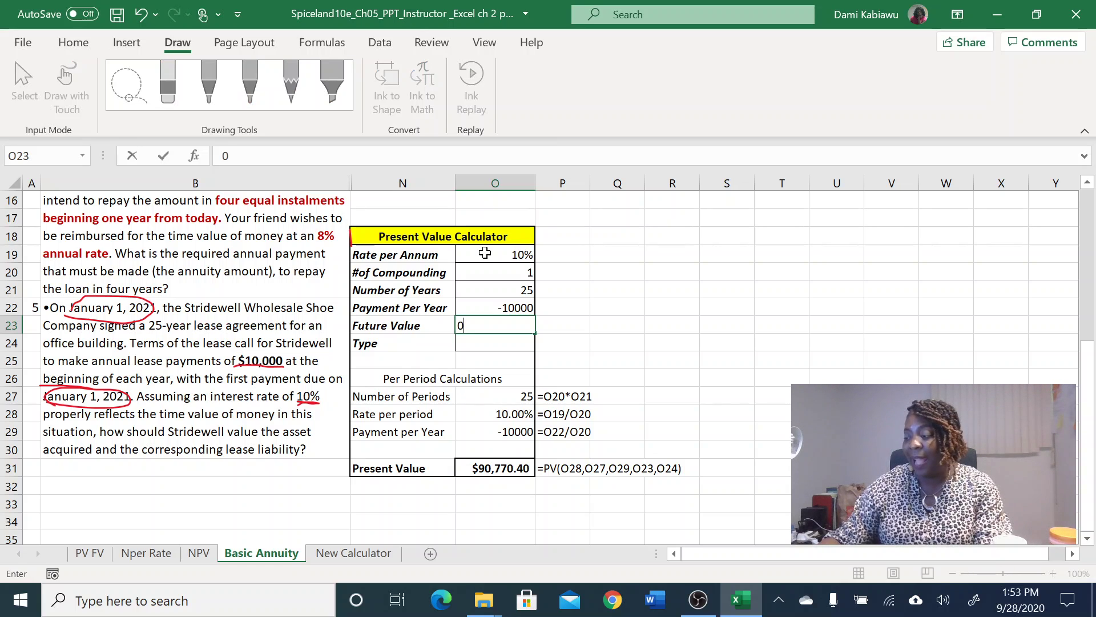
key(Return)
text(1)
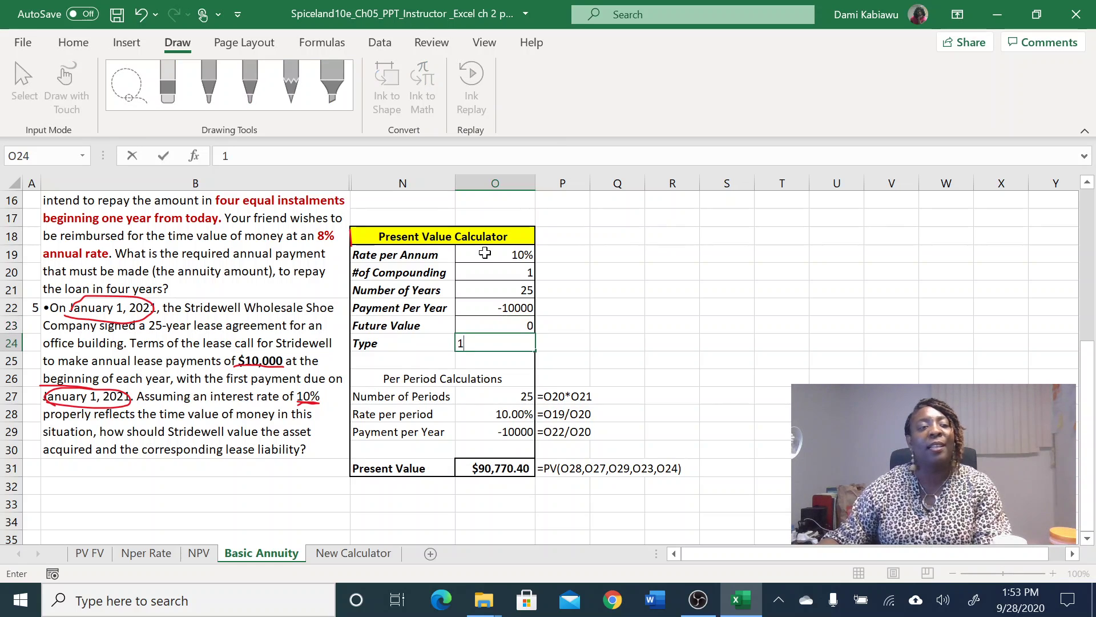
key(Return)
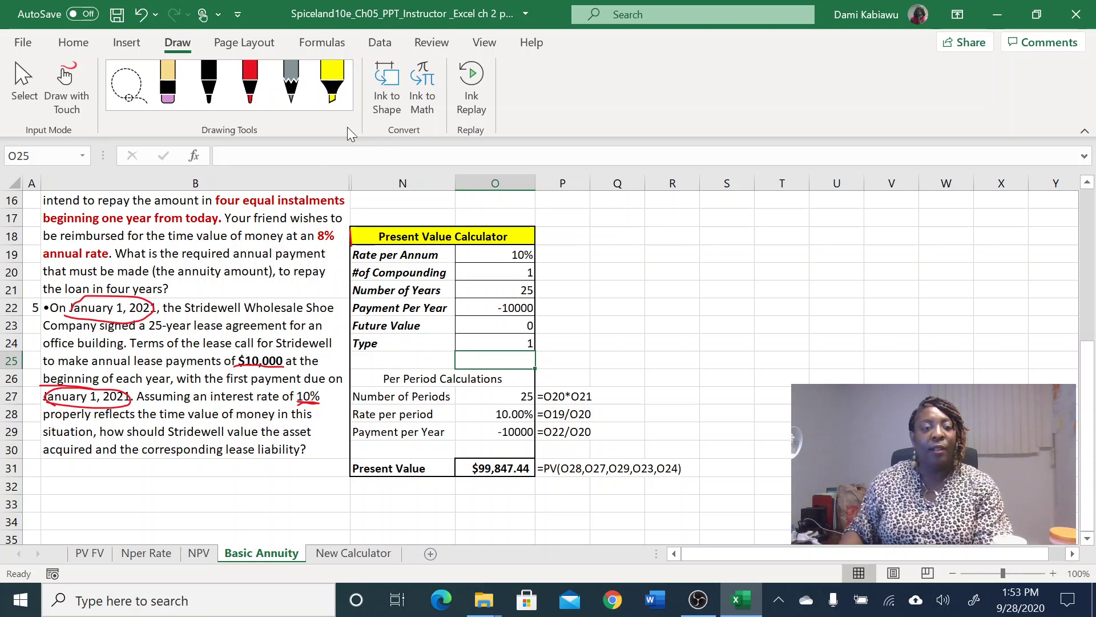